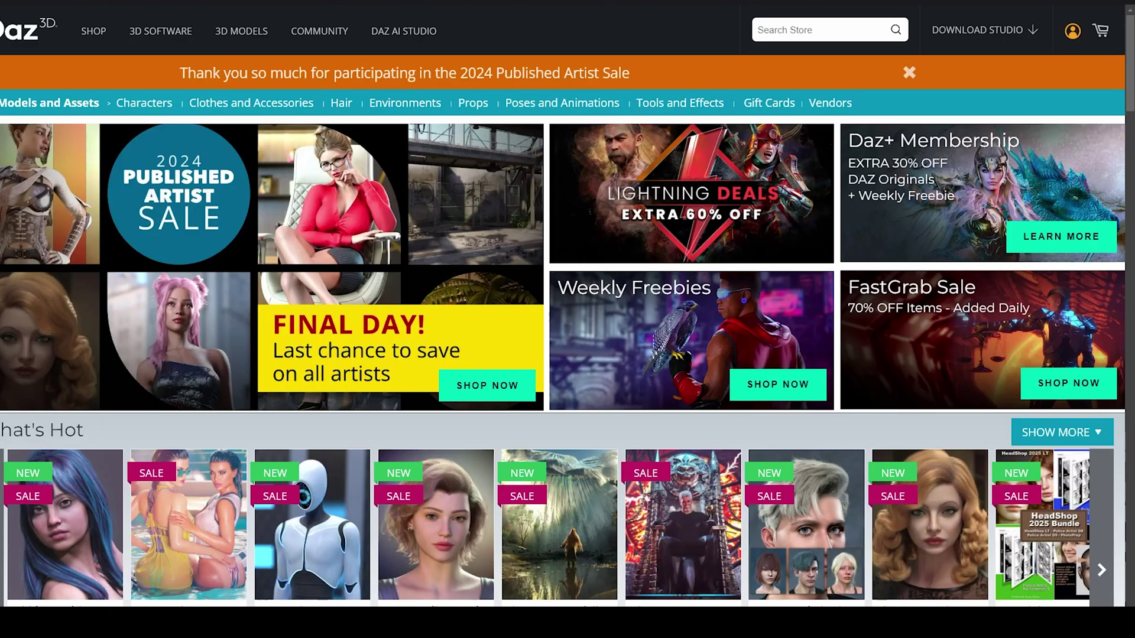
- Scroll down through the store's Characters and Clothes and Accessories listings
scroll(568, 343, "down", 10)
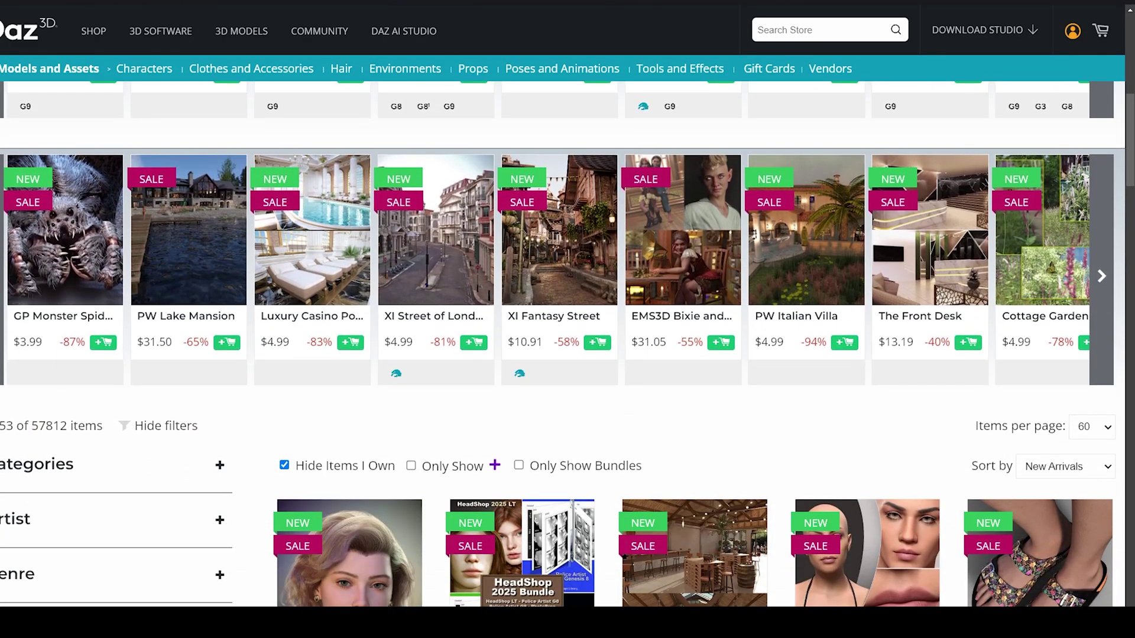
scroll(568, 343, "down", 10)
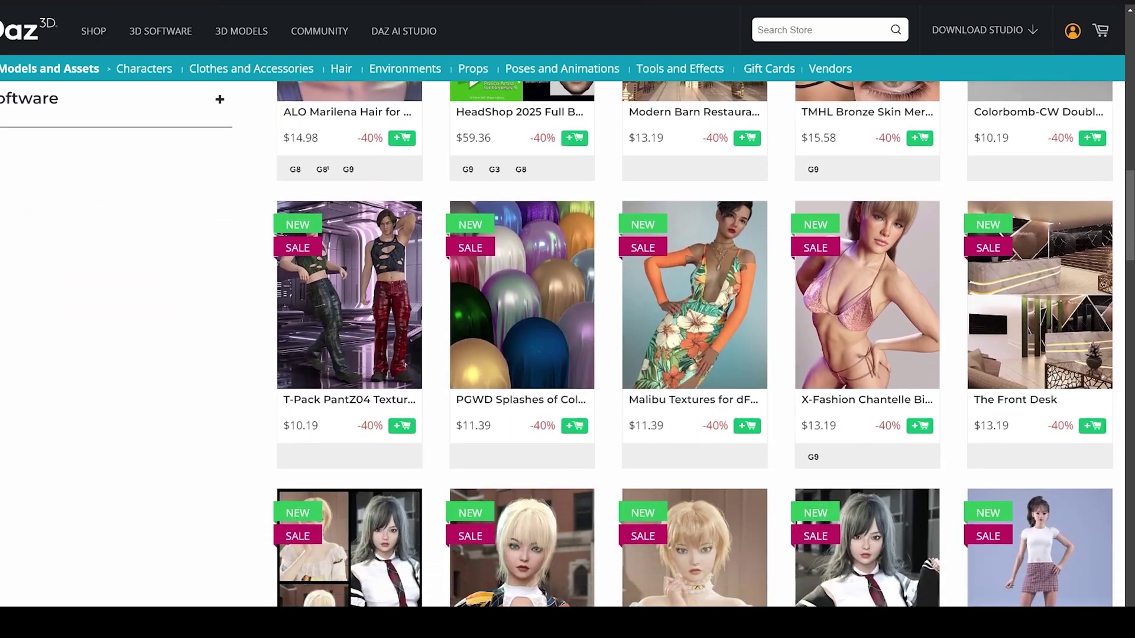
scroll(567, 343, "down", 5)
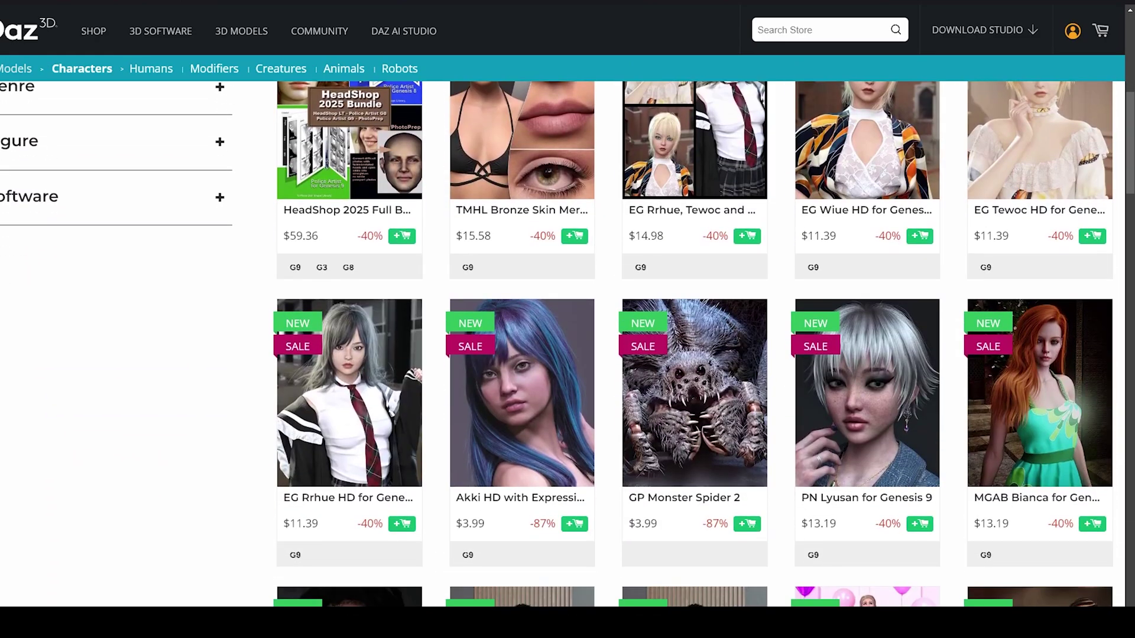
scroll(703, 343, "down", 10)
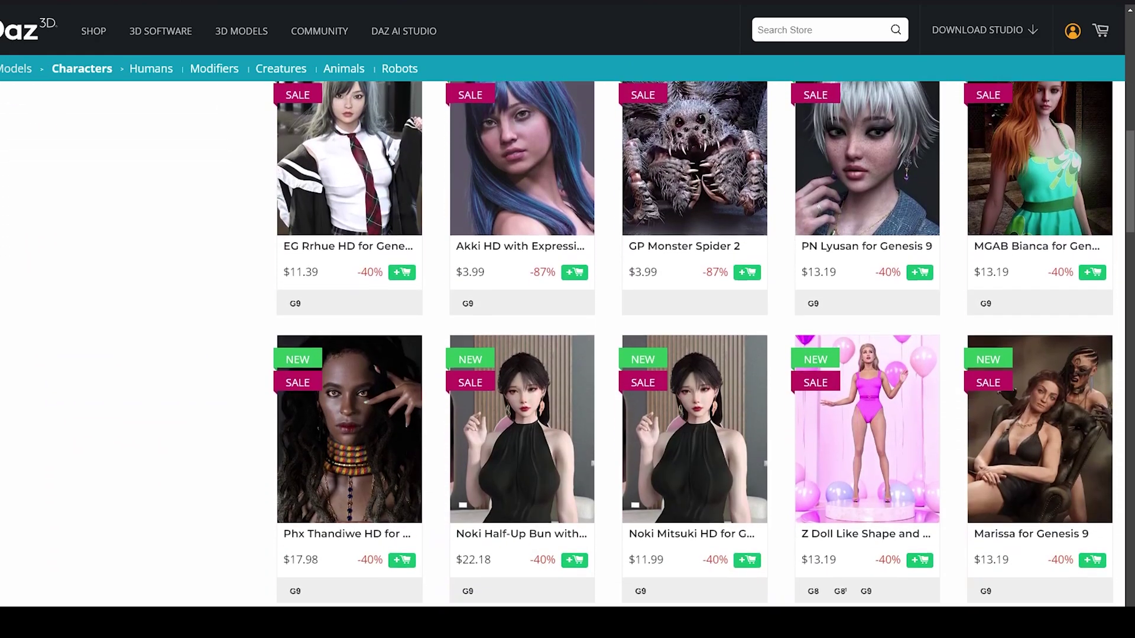
scroll(703, 343, "down", 5)
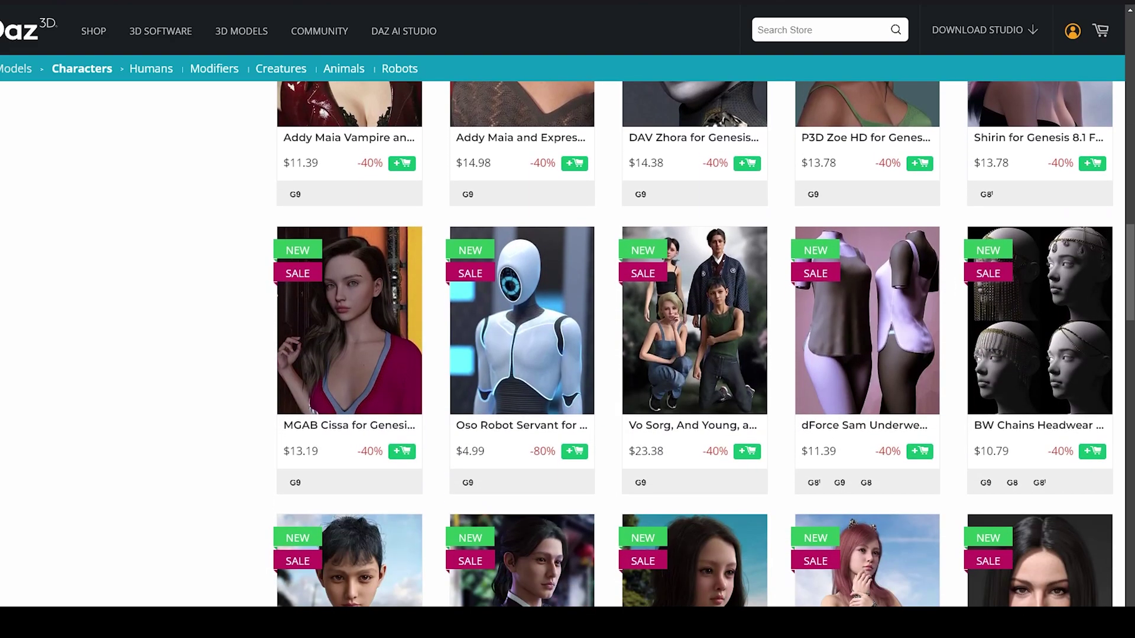
scroll(704, 343, "down", 3)
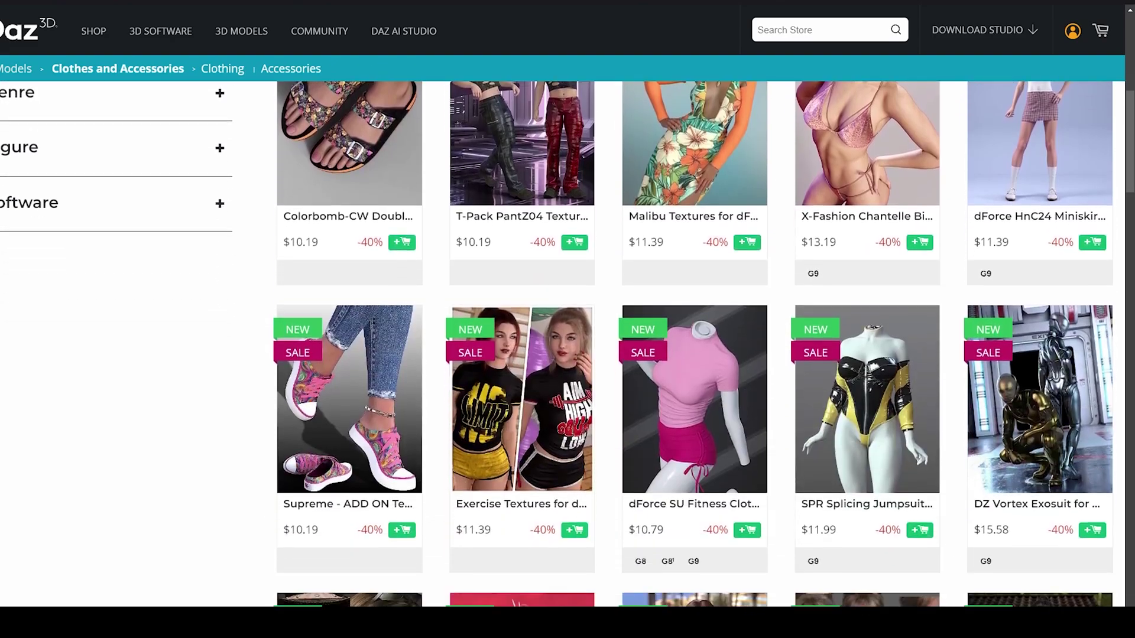
scroll(704, 343, "down", 3)
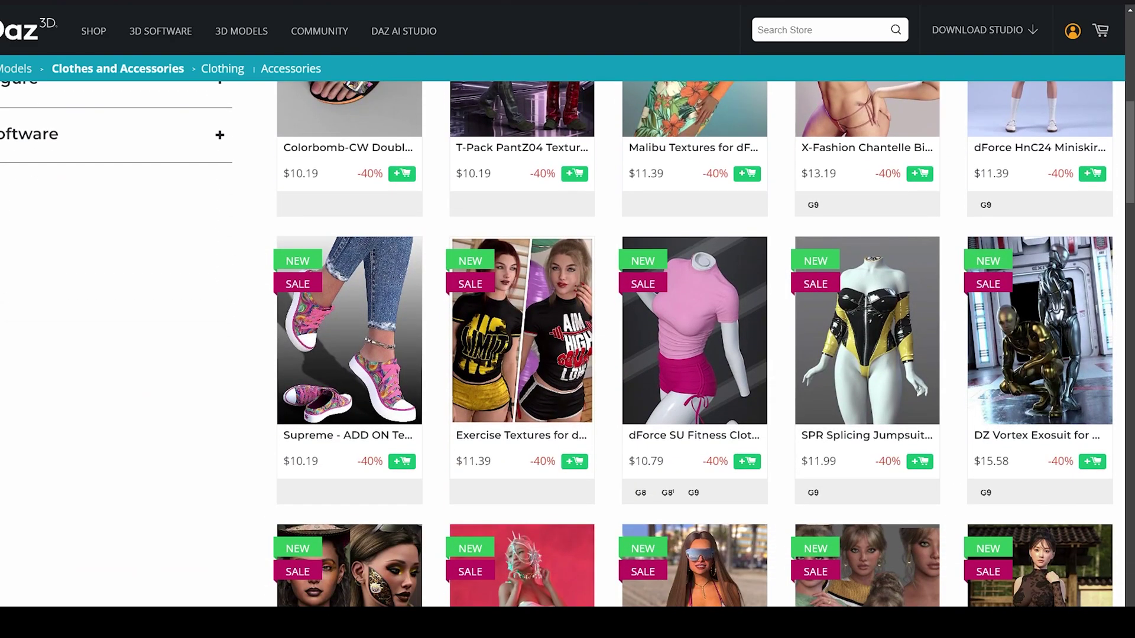
scroll(704, 343, "down", 6)
scroll(704, 343, "down", 8)
scroll(703, 343, "down", 8)
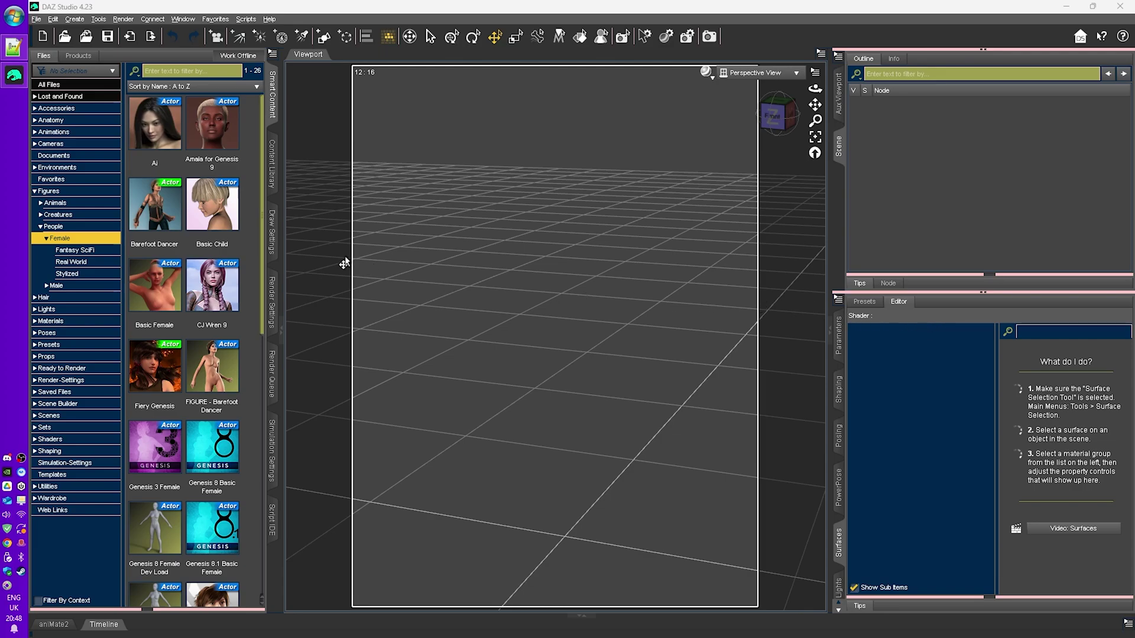
- Load Genesis 8 Basic Female from Figures > People > Female into the scene
double_click(223, 464)
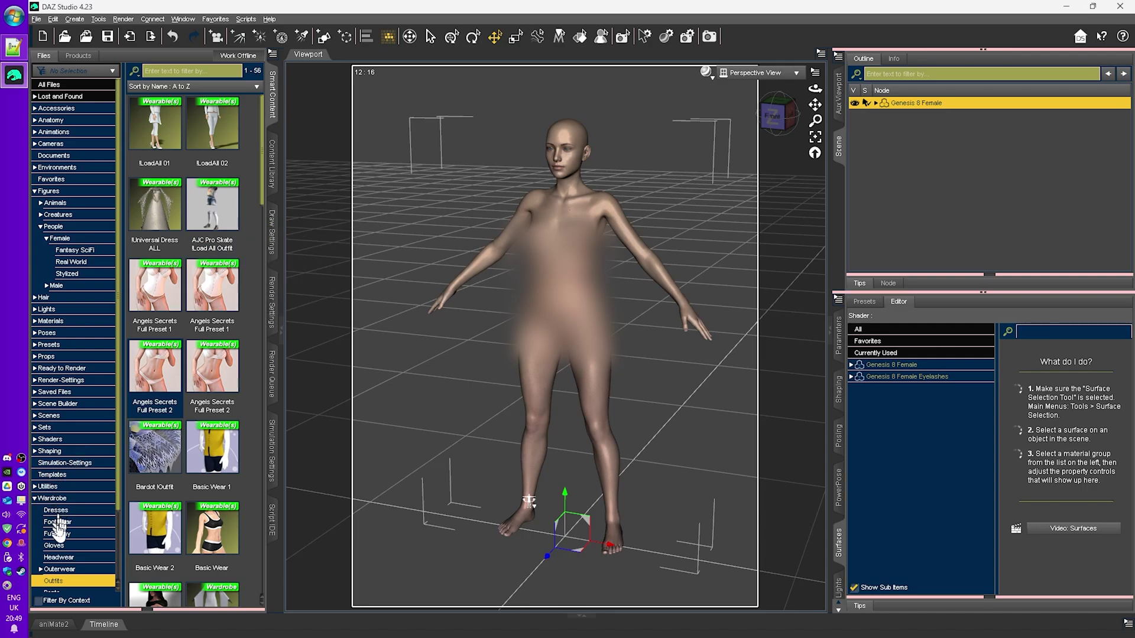
- Load the full AJC Pro Skate outfit onto the figure, then browse the People figures
double_click(215, 211)
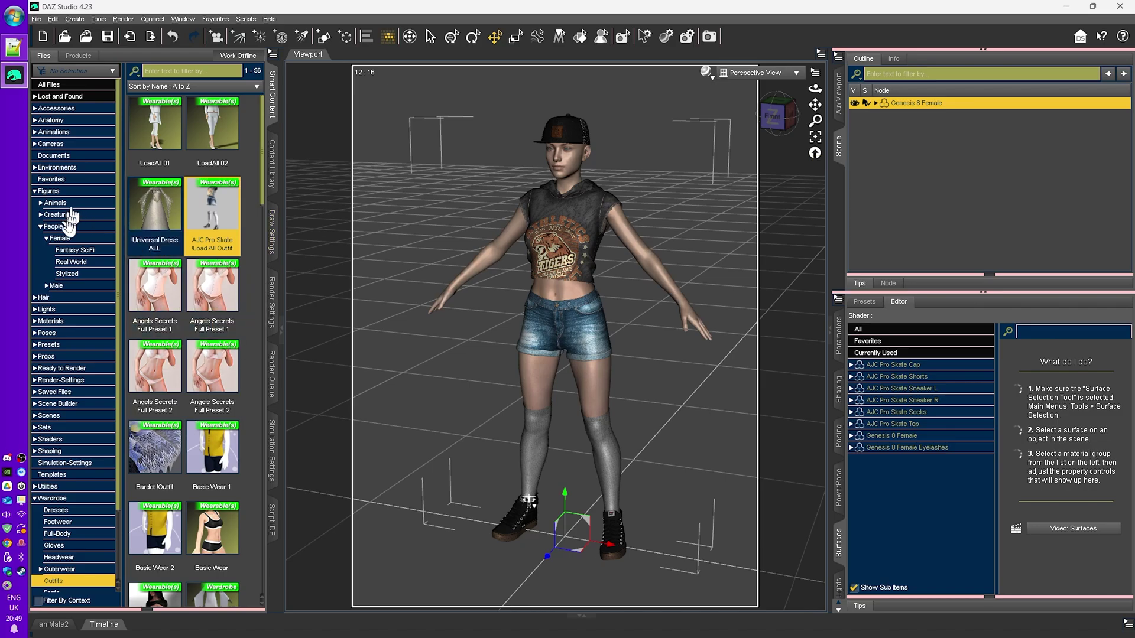
left_click(65, 228)
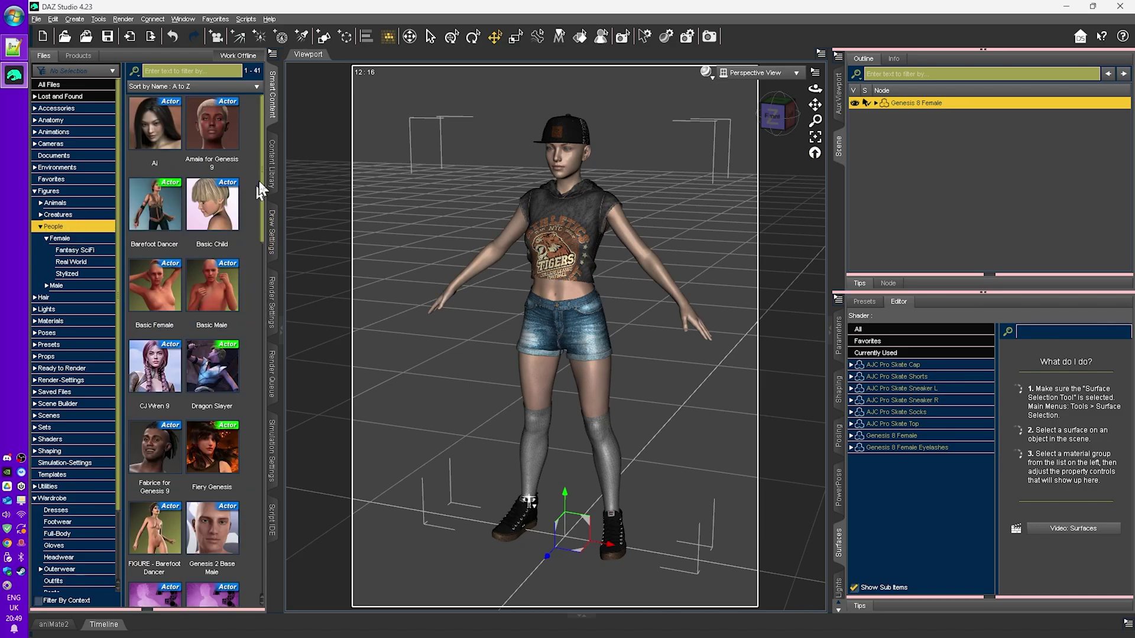
left_click_drag(261, 190, 267, 281)
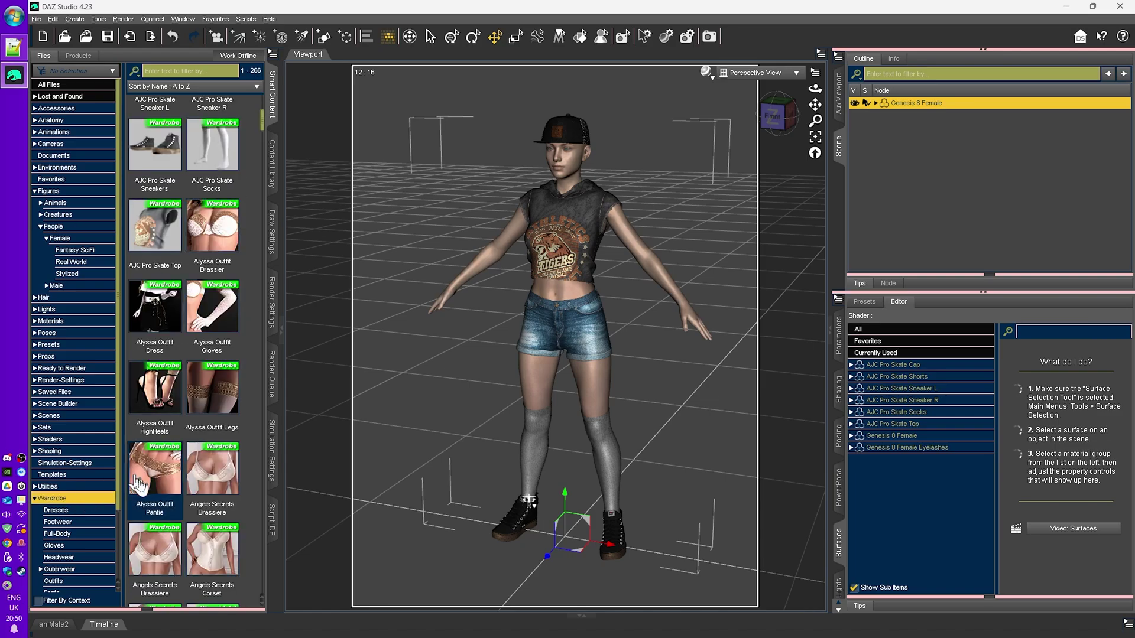
- Delete the AJC Pro Skate Cap from the figure's items in the Scene pane
left_click(58, 558)
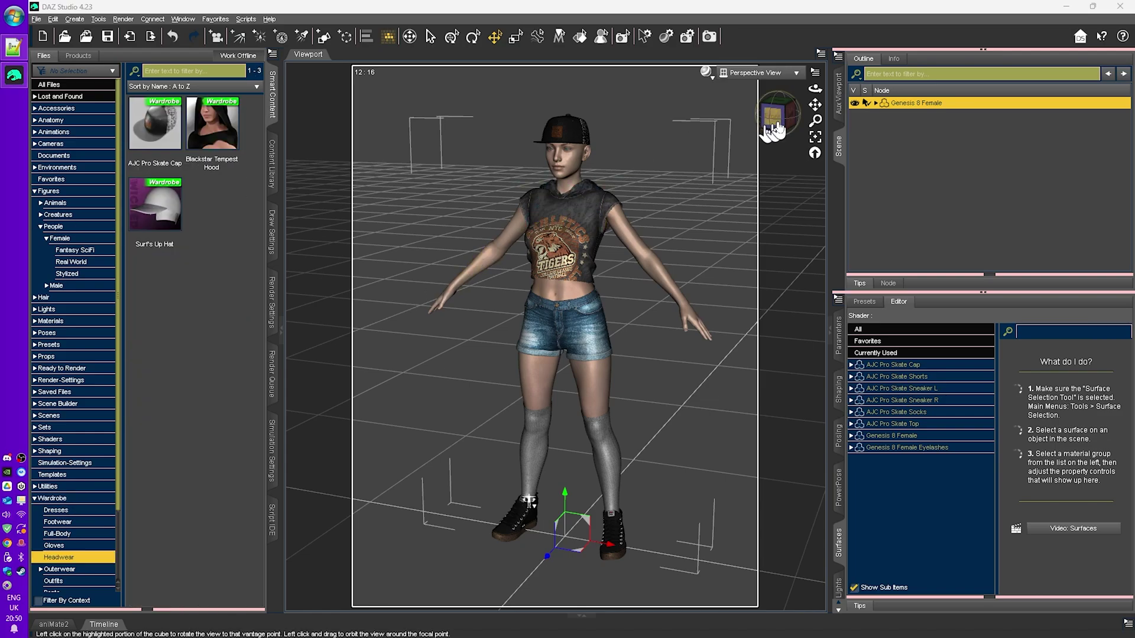
left_click(875, 103)
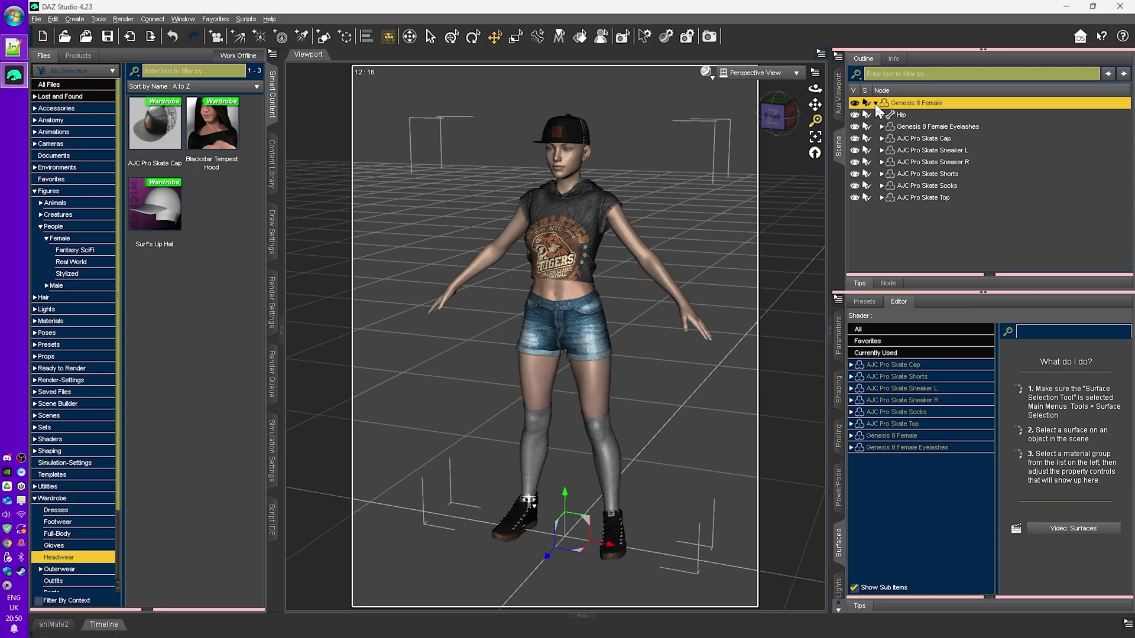
left_click(934, 140)
key("Delete")
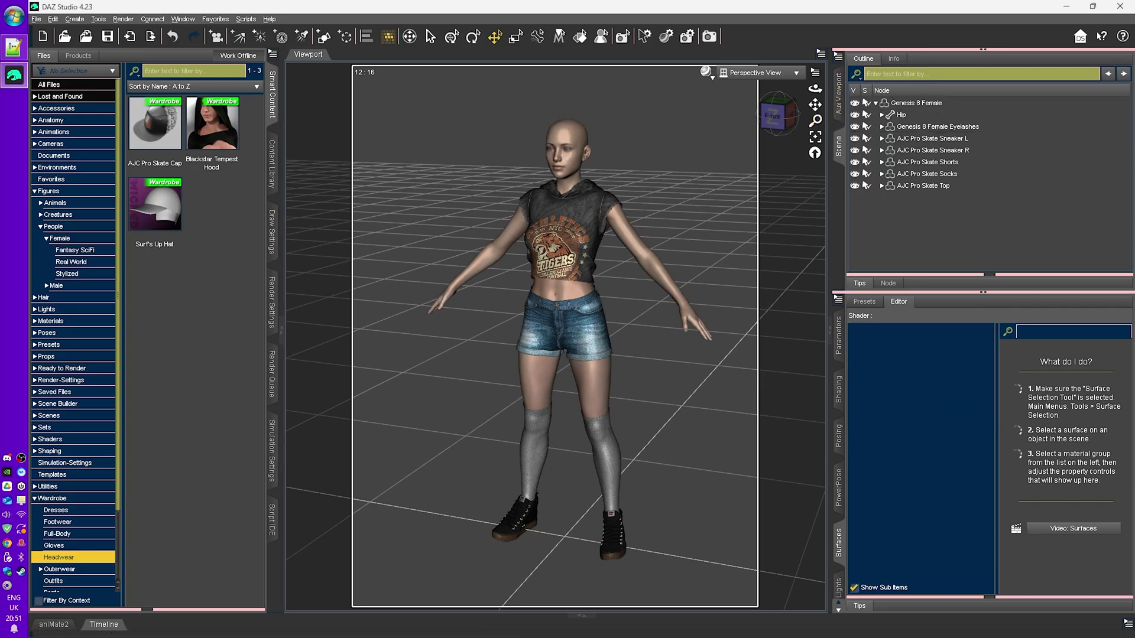
- Load Protostar Hair G8 onto the figure after undoing an accidental Lyra Hair G9
left_click(34, 298)
left_click(48, 298)
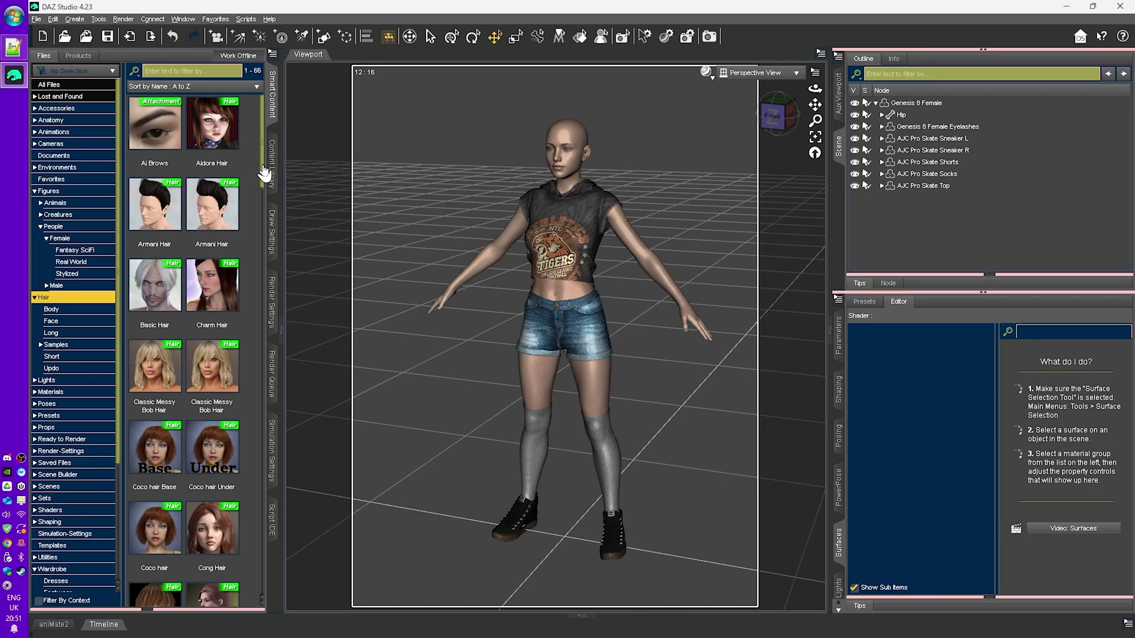
left_click_drag(265, 173, 261, 388)
double_click(156, 358)
key("ctrl+z")
scroll(211, 271, "down", 4)
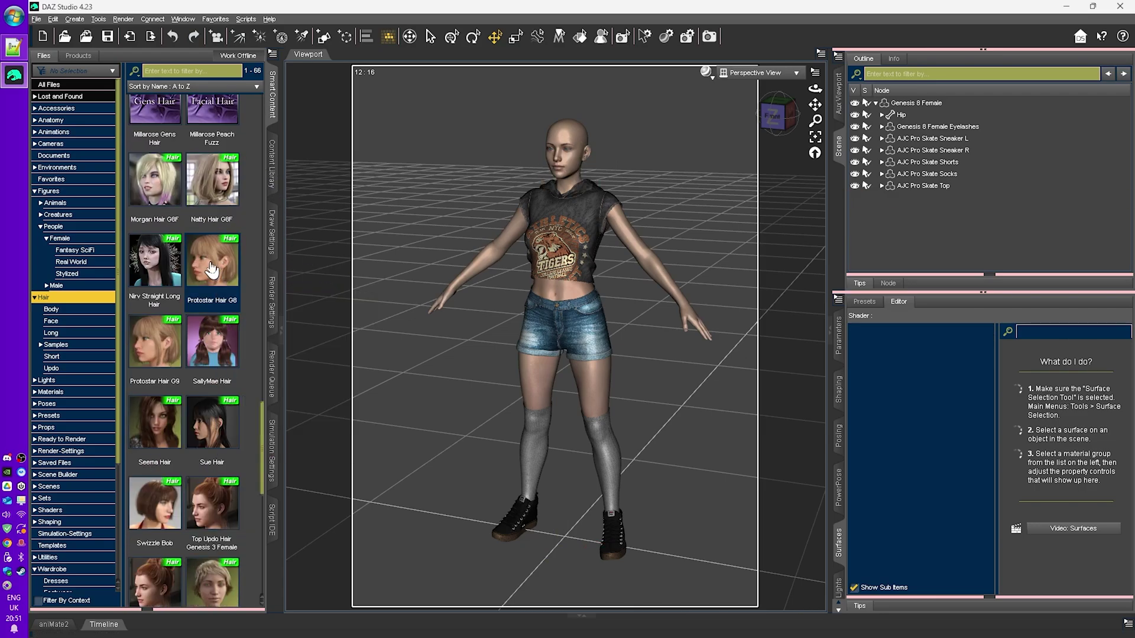
double_click(210, 264)
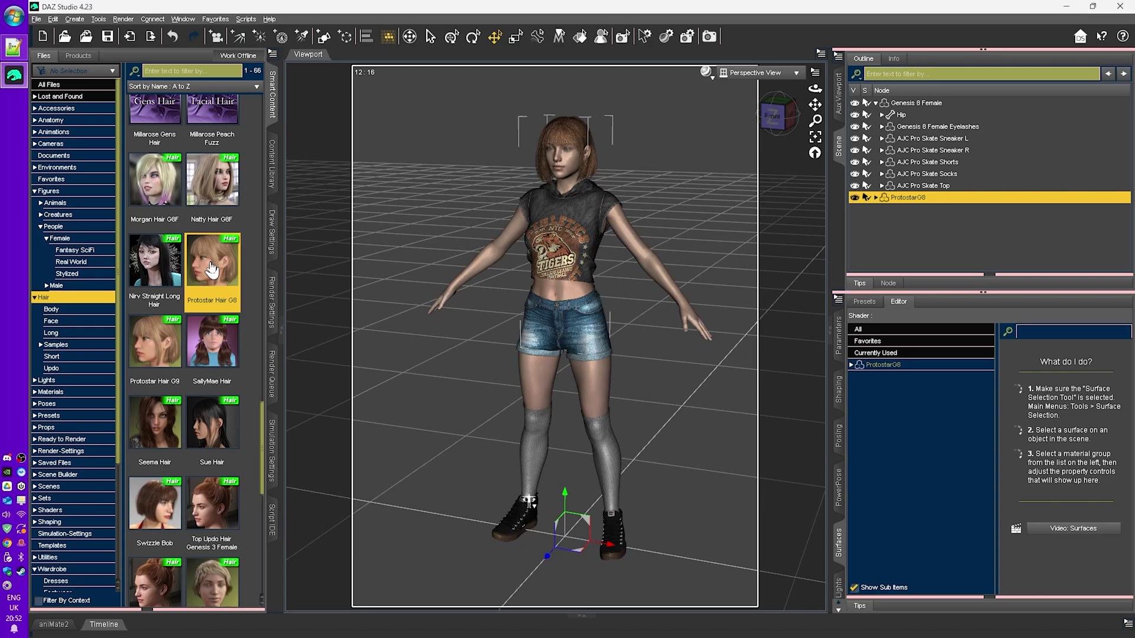
- Load the i13YS Preload set from Environments > i13 > Yoga Studio in the Content Library
left_click(273, 178)
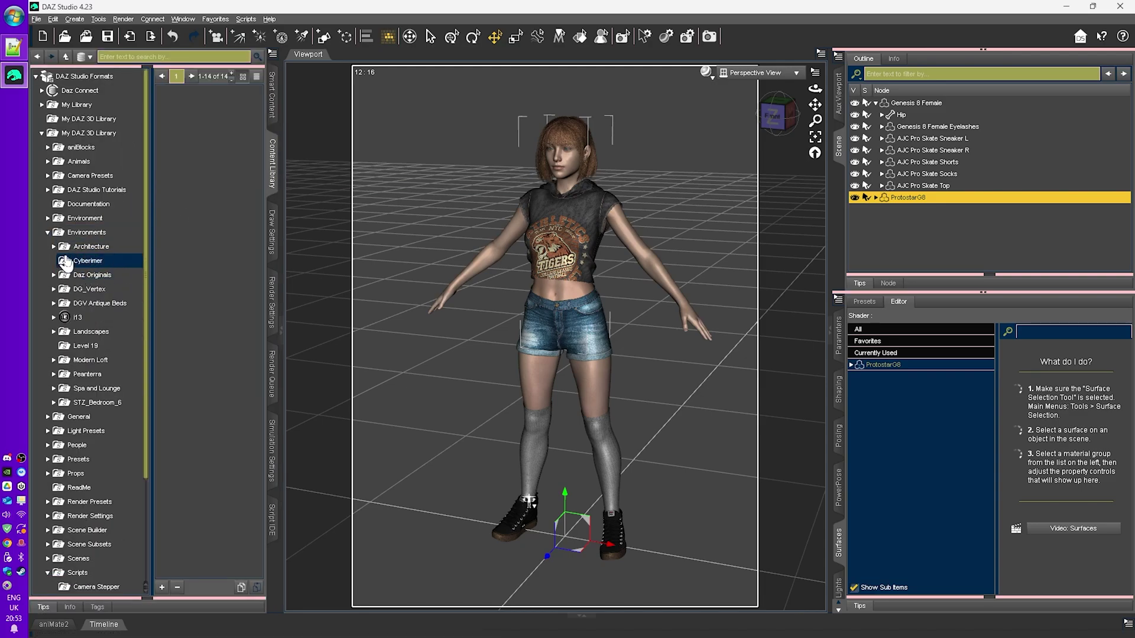
left_click(53, 318)
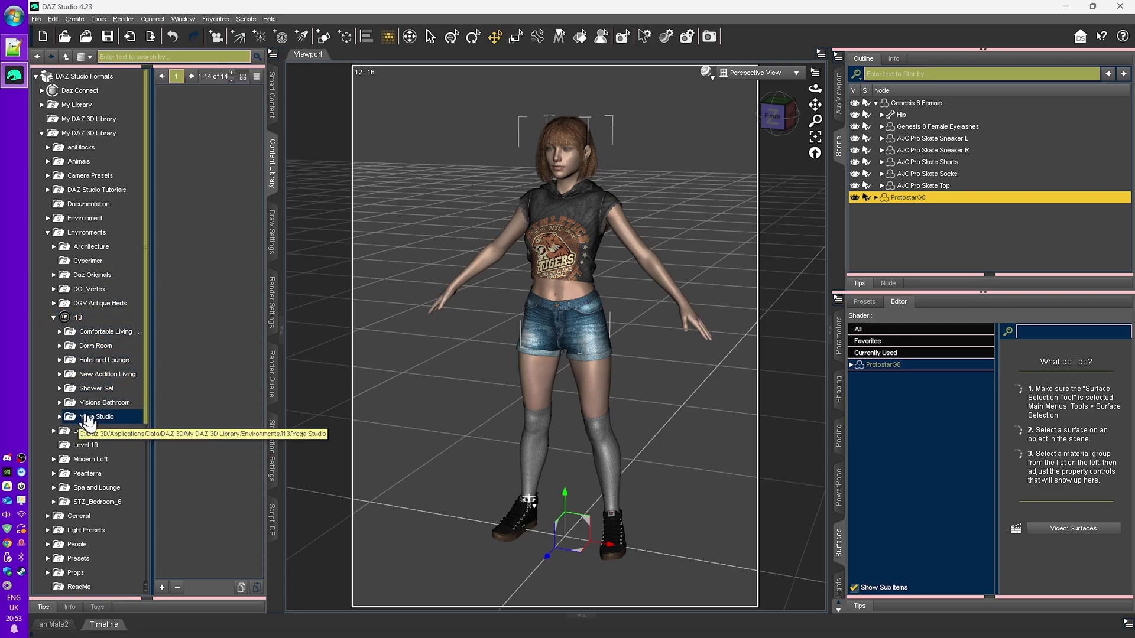
left_click(59, 417)
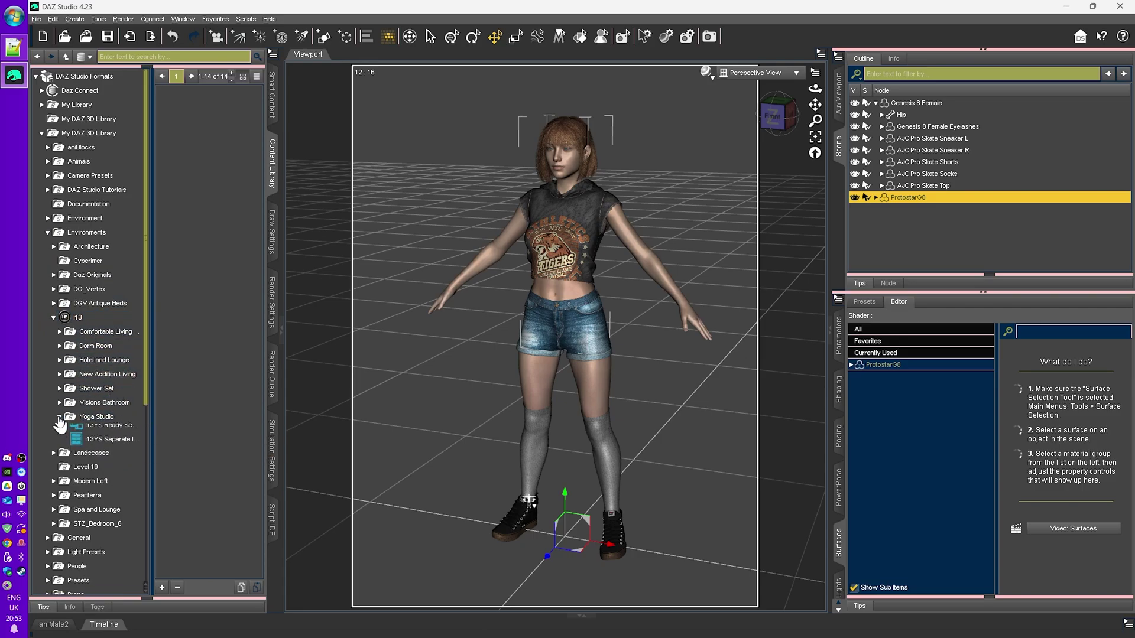
left_click(94, 417)
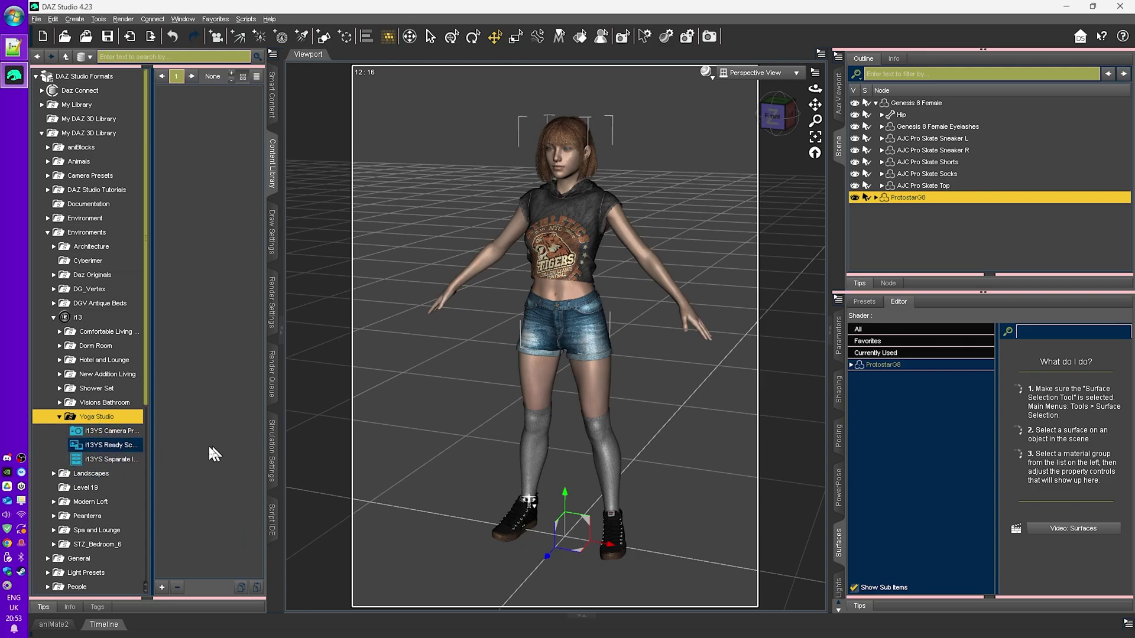
left_click(109, 445)
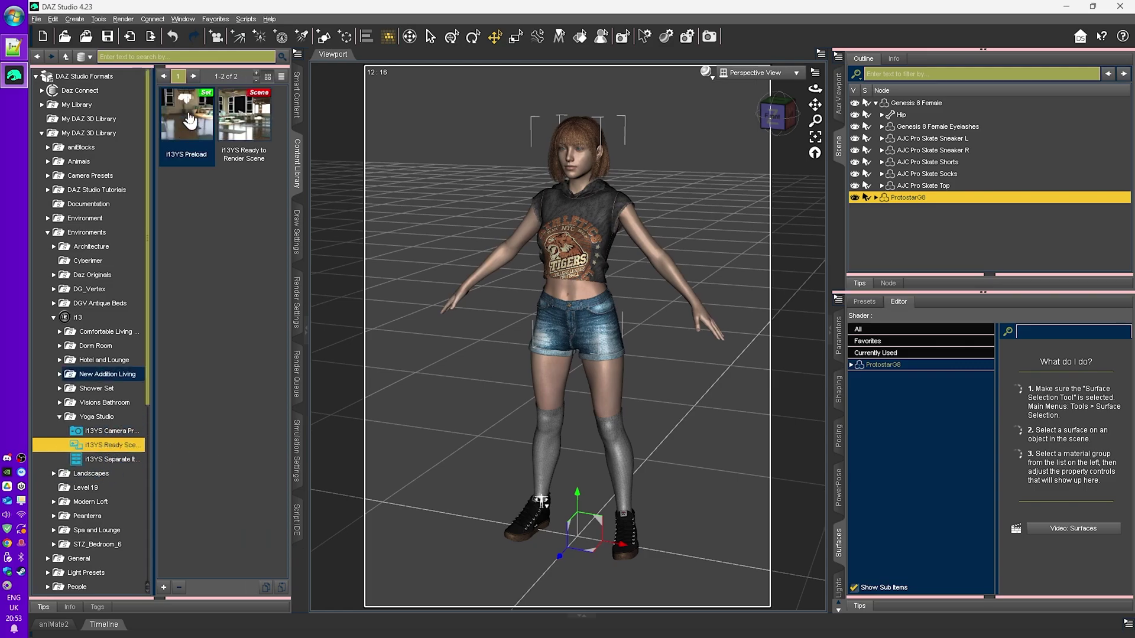
left_click(185, 110)
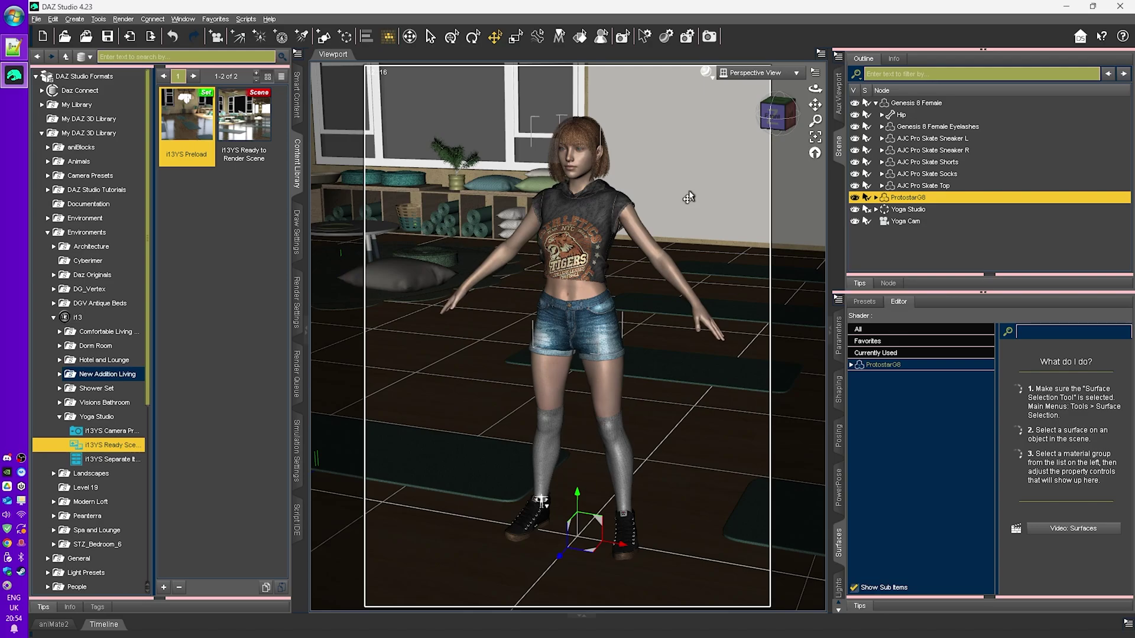
- Select the Genesis 8 Female and inspect her in the room before returning to the front camera
left_click(909, 104)
left_click_drag(815, 89, 810, 93)
left_click_drag(541, 505, 577, 507)
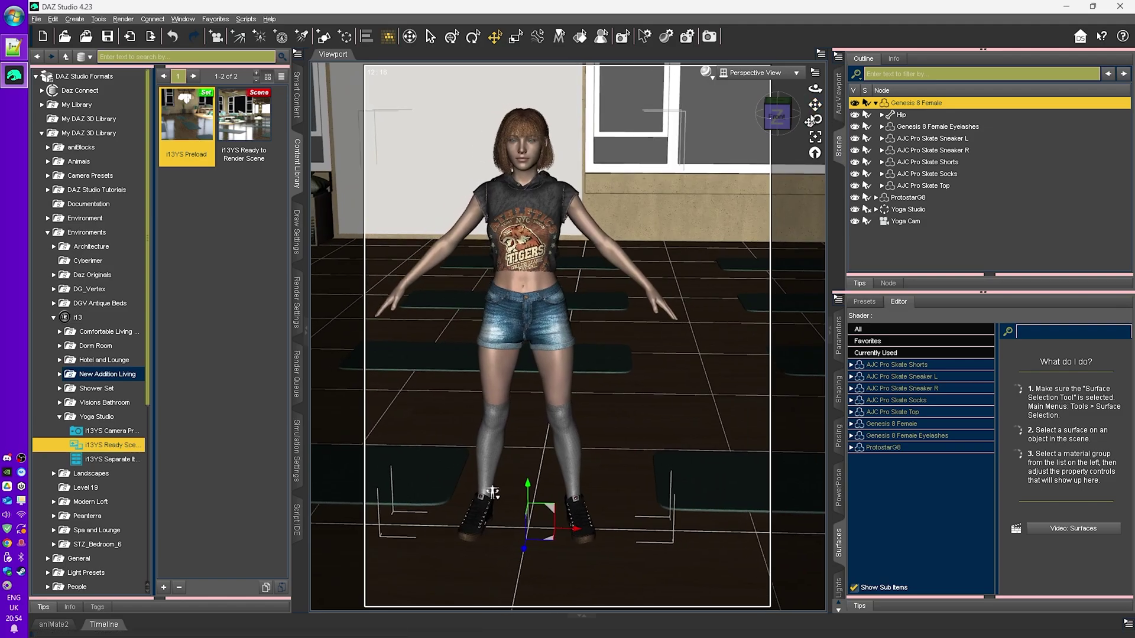
left_click_drag(476, 491, 493, 573)
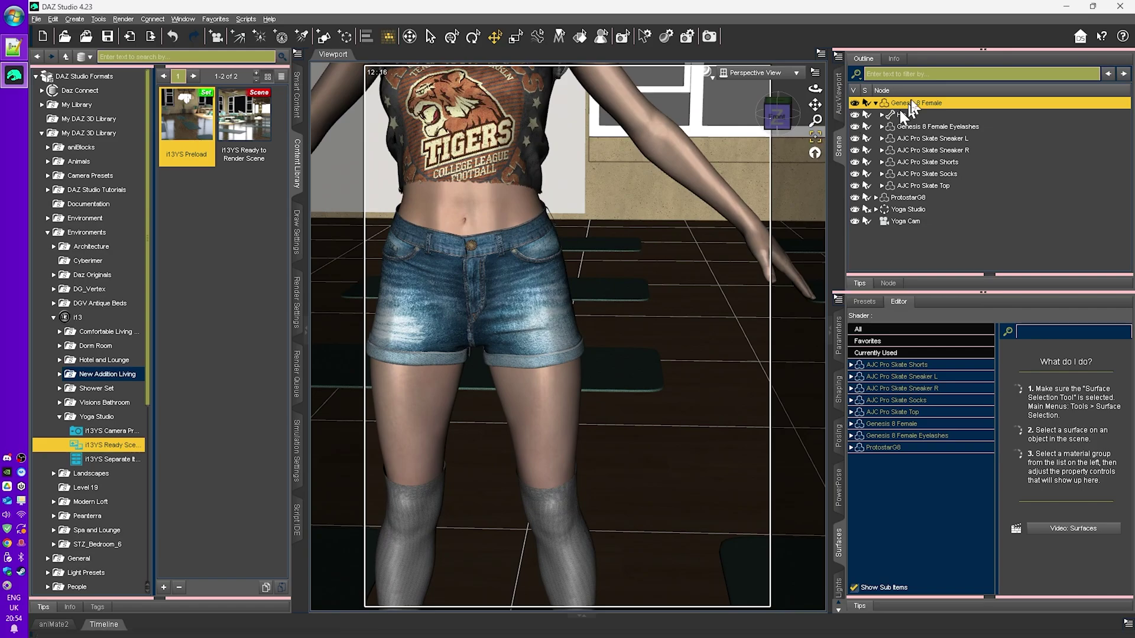
left_click(816, 139)
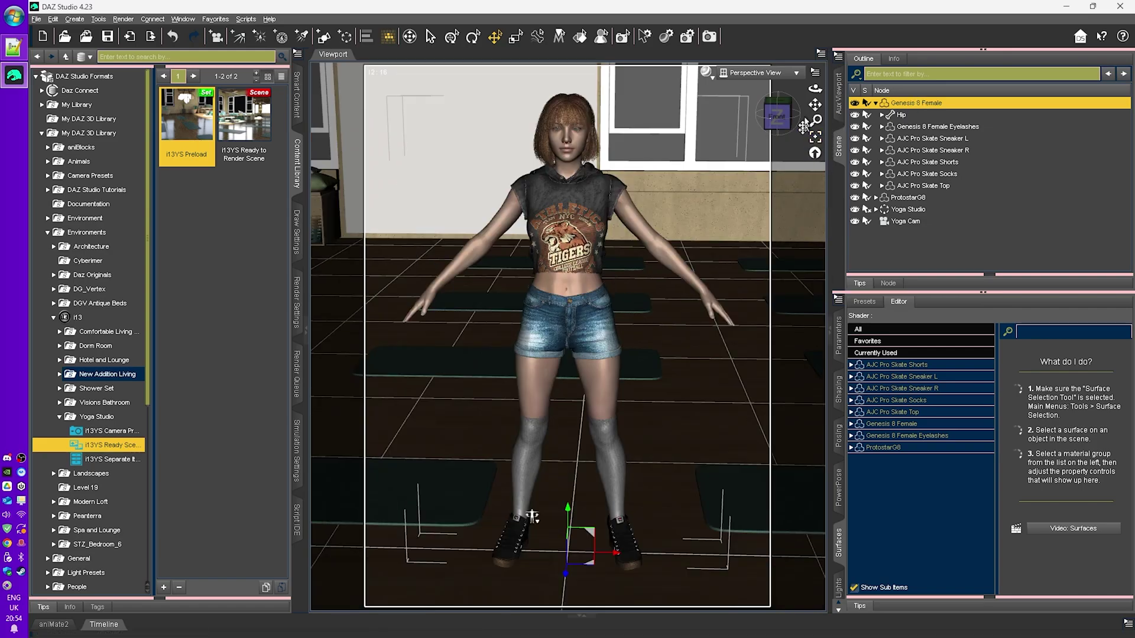
left_click_drag(815, 89, 769, 89)
left_click(815, 155)
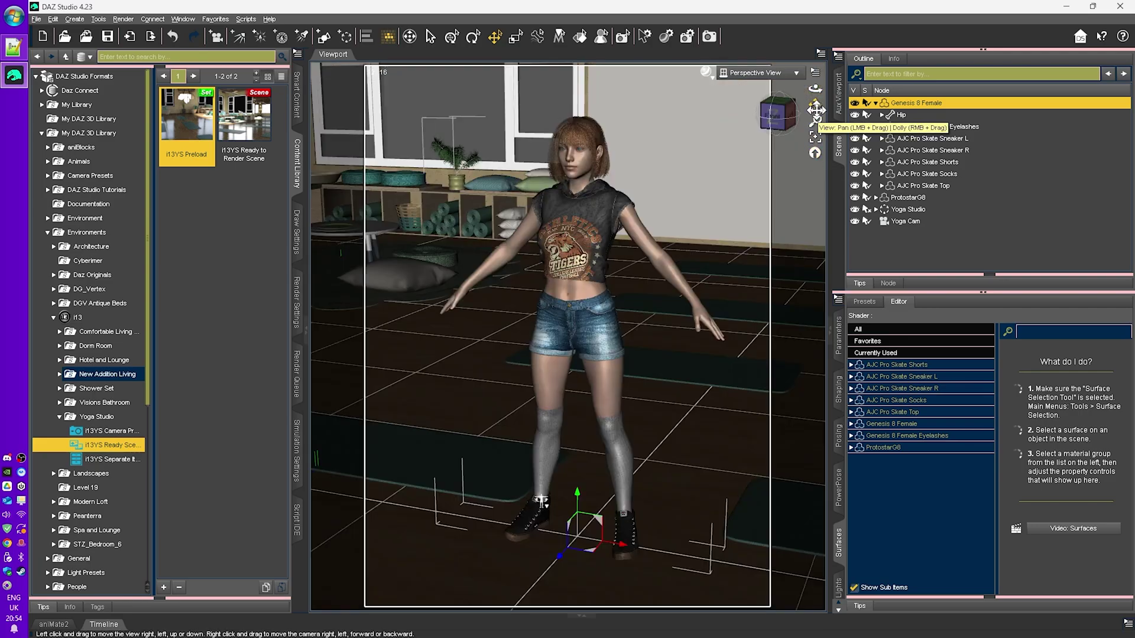
- Drag the figure back and right to X -104.98, Z -173.69, then reselect her
left_click(494, 37)
left_click_drag(559, 562, 675, 439)
left_click(732, 433)
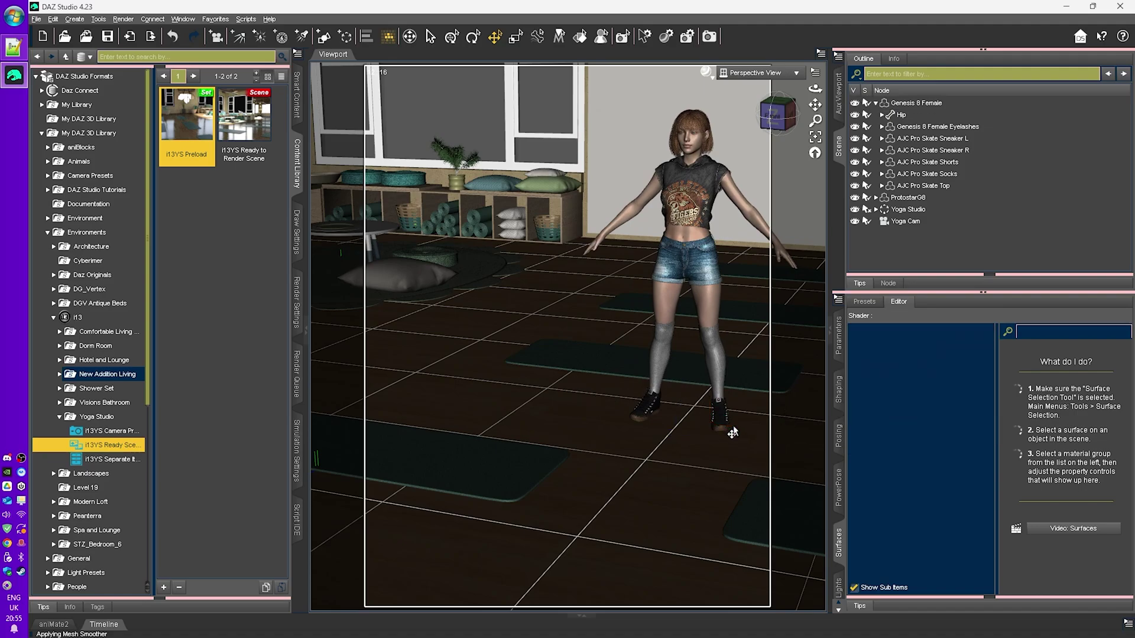
left_click(922, 103)
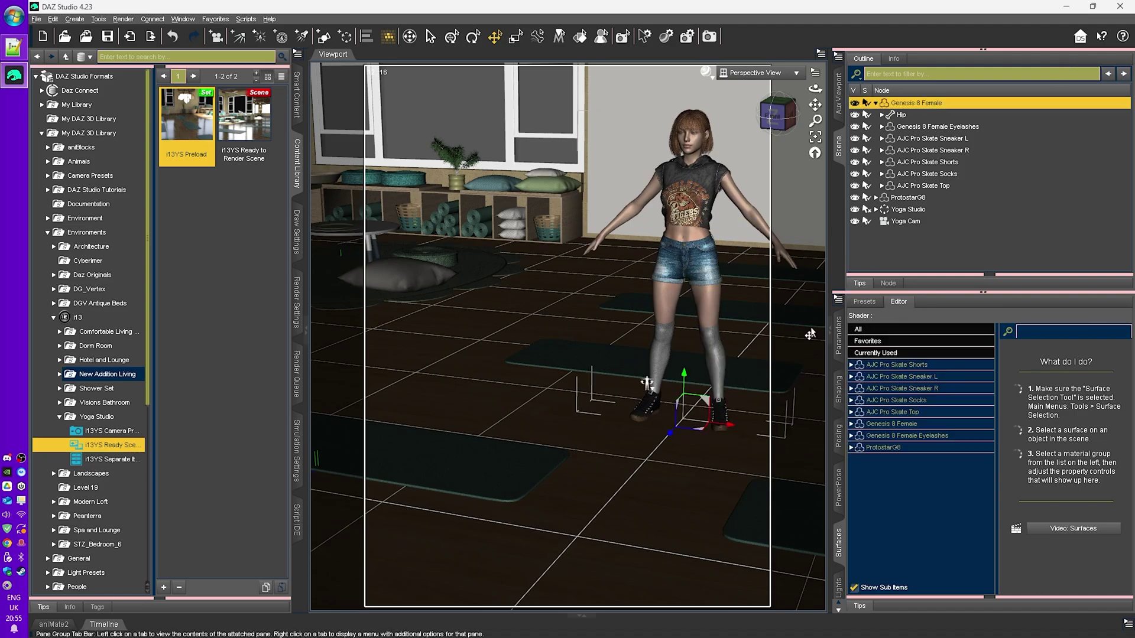
- Reposition the figure to X Translate -87.84 and frame her in the view
left_click_drag(726, 434, 561, 402)
left_click(840, 354)
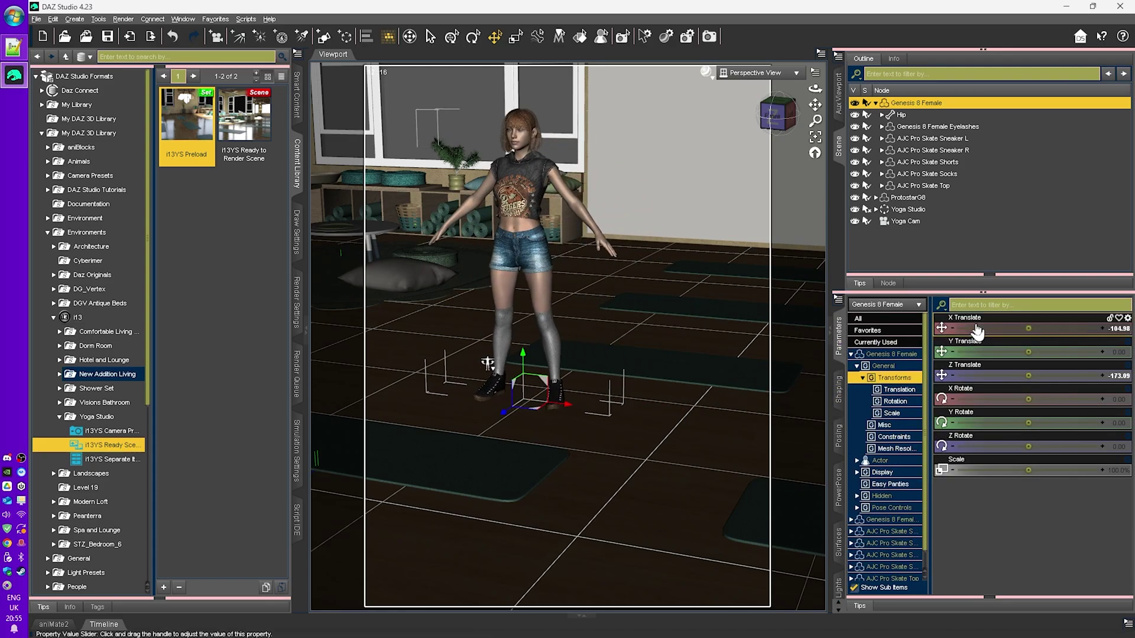
left_click_drag(1027, 330, 1042, 329)
left_click(815, 139)
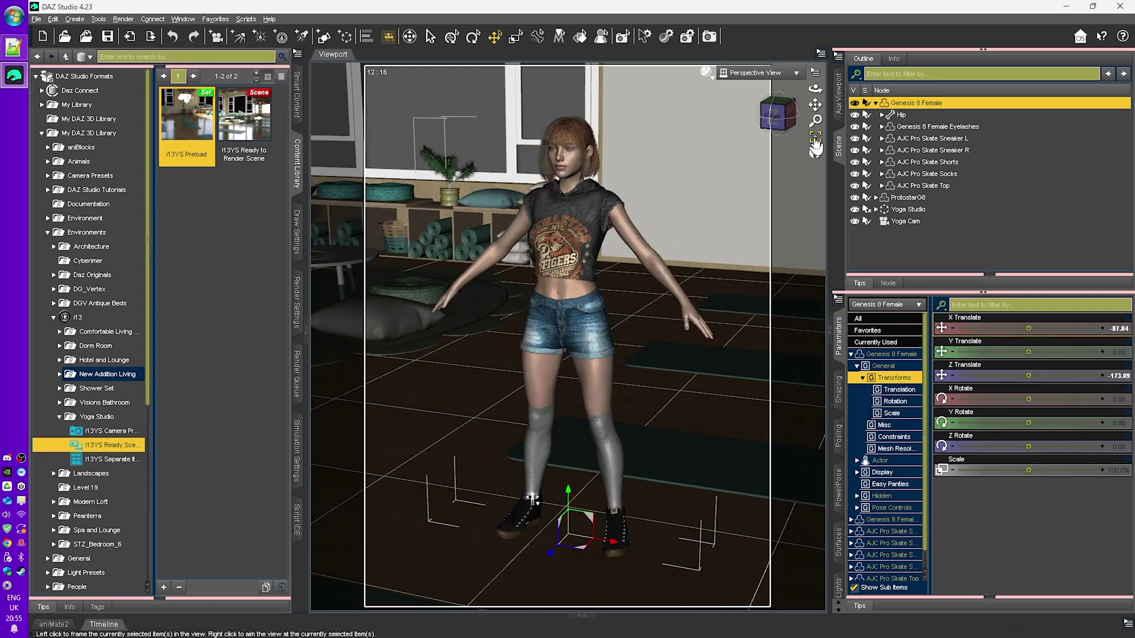
- Rotate both shoulders to lower the figure's arms, then select the forearm
left_click(634, 249)
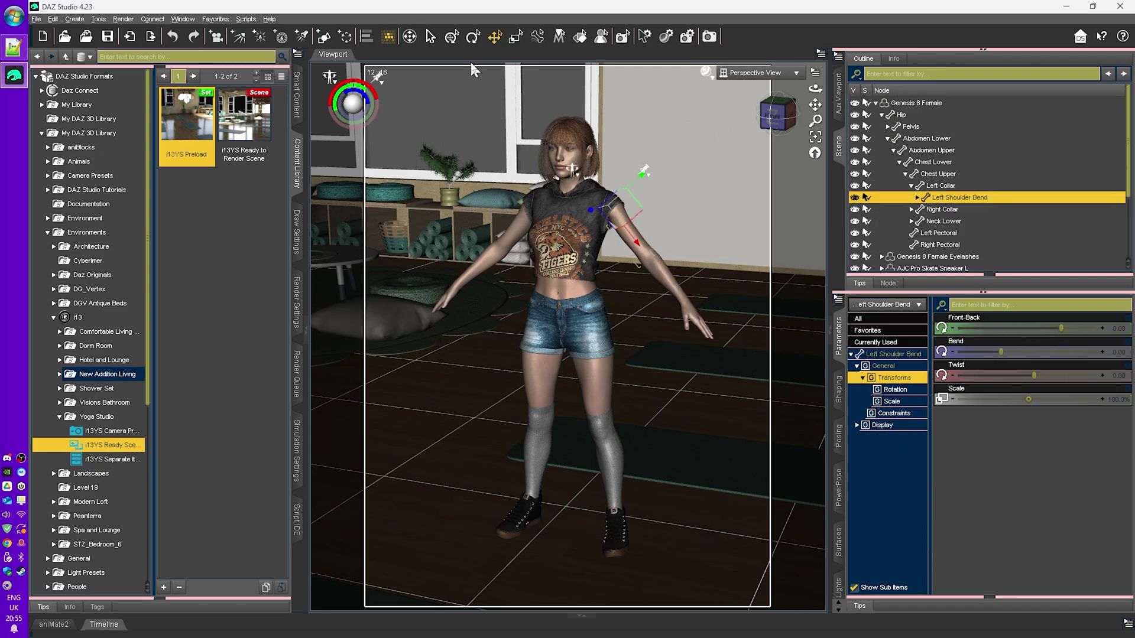
left_click(473, 37)
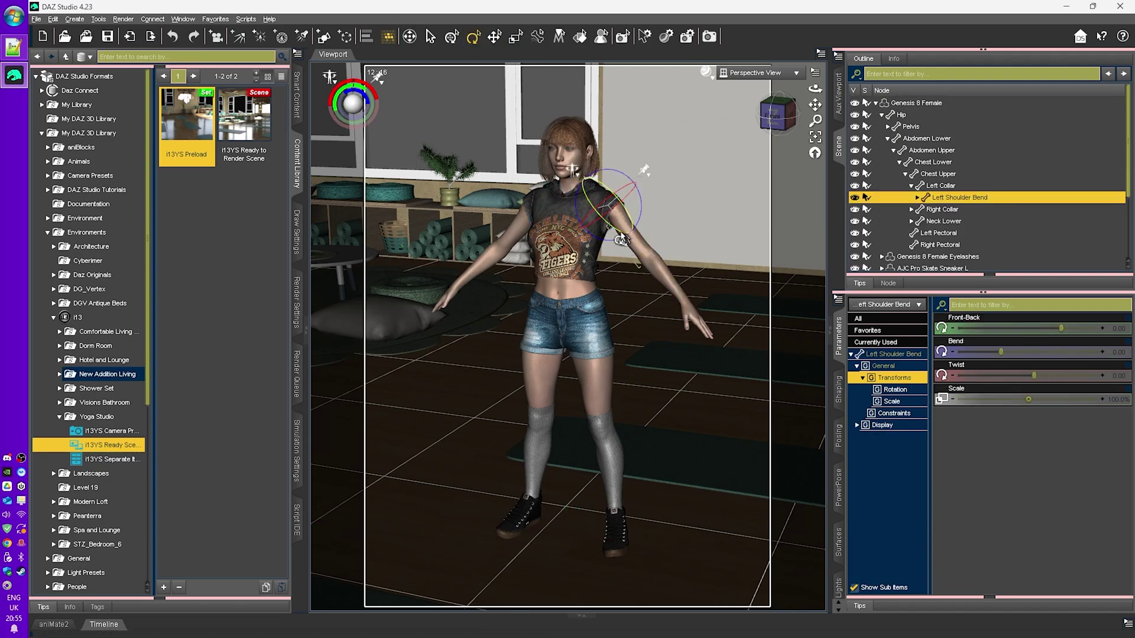
left_click_drag(616, 239, 505, 256)
left_click(535, 235)
left_click(501, 256)
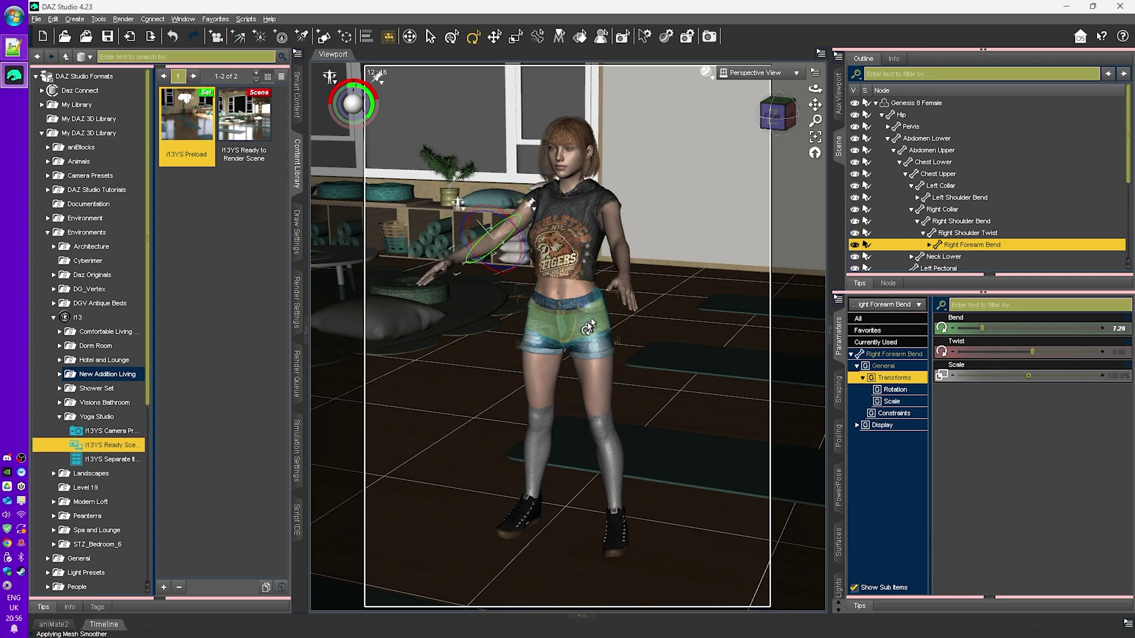
- Set Left Thigh Bend to -7.39 and Right Thigh Twist to -5.33
left_click(604, 396)
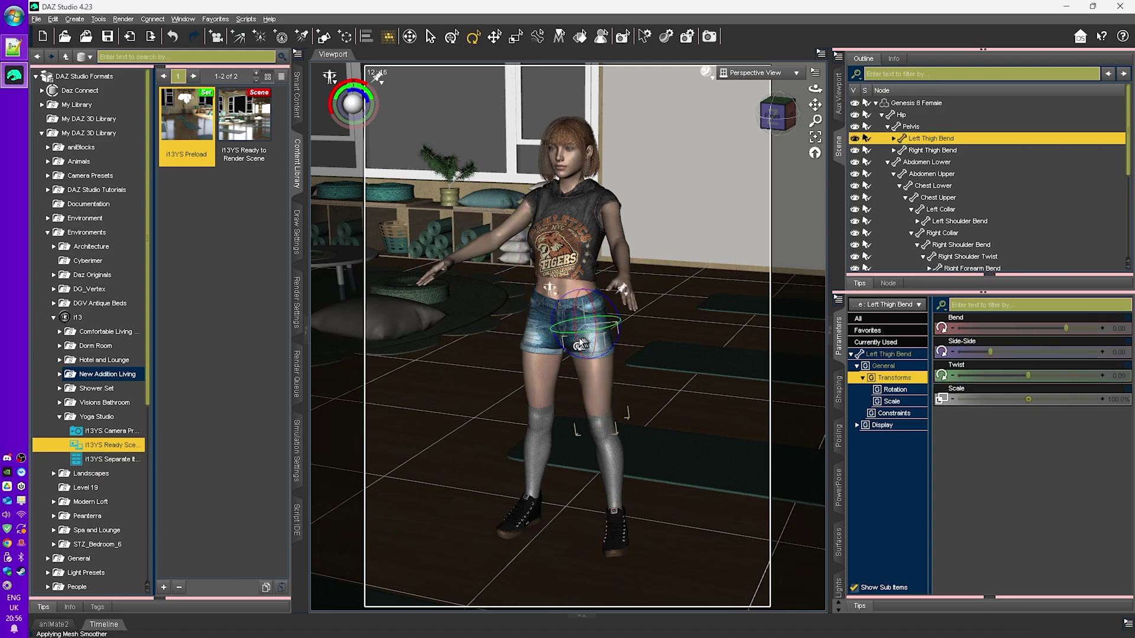
left_click_drag(578, 324, 566, 327)
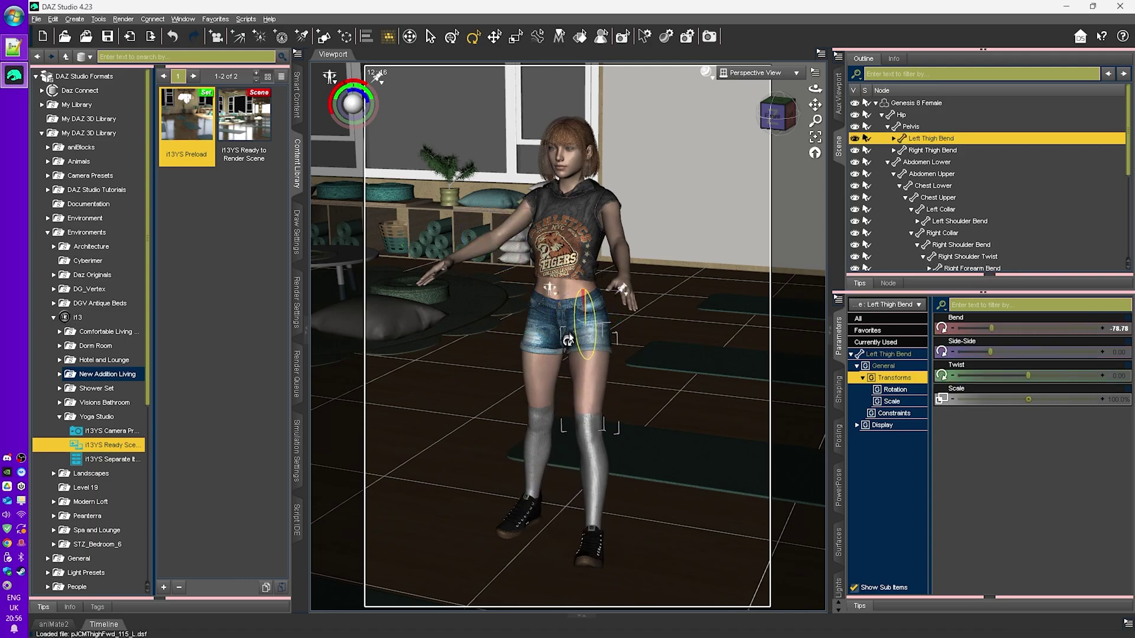
left_click_drag(568, 339, 572, 342)
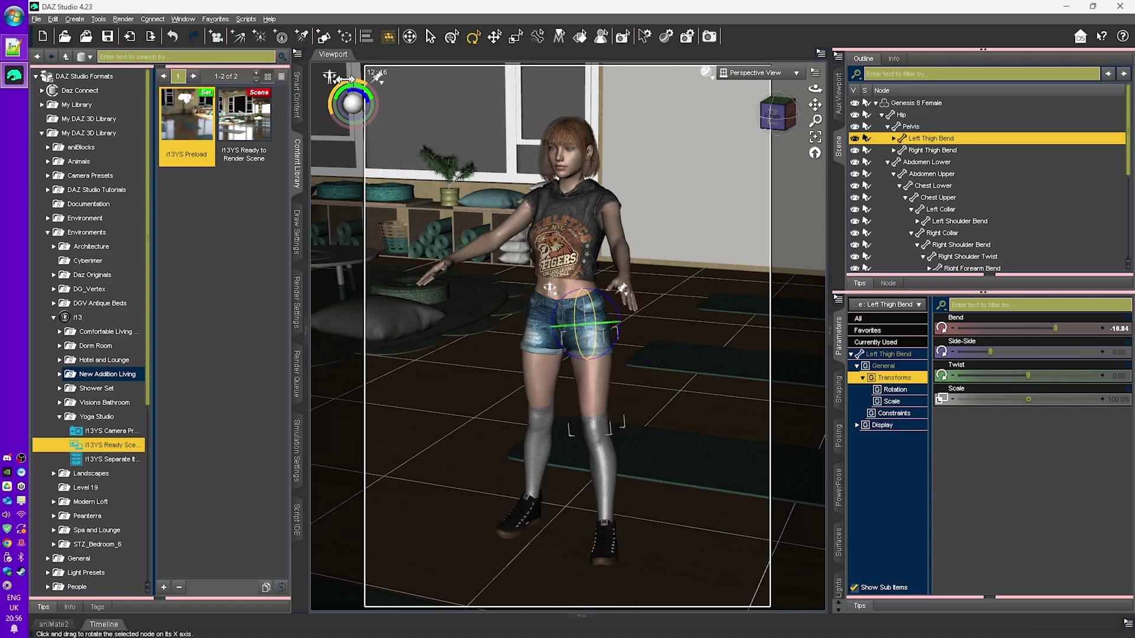
left_click_drag(349, 79, 377, 76)
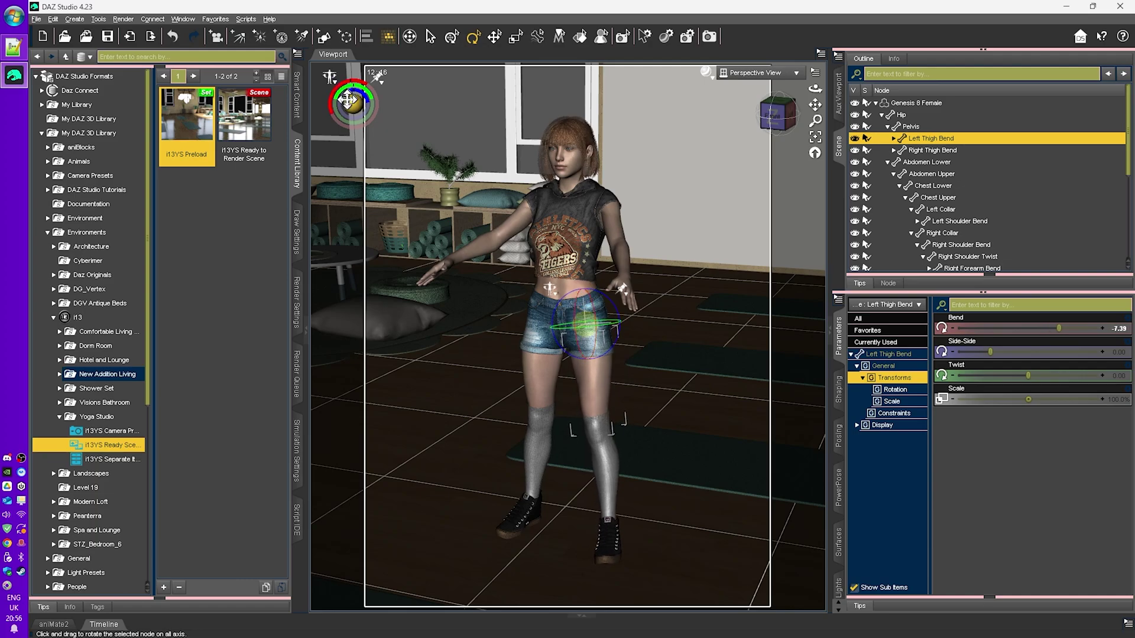
left_click(893, 150)
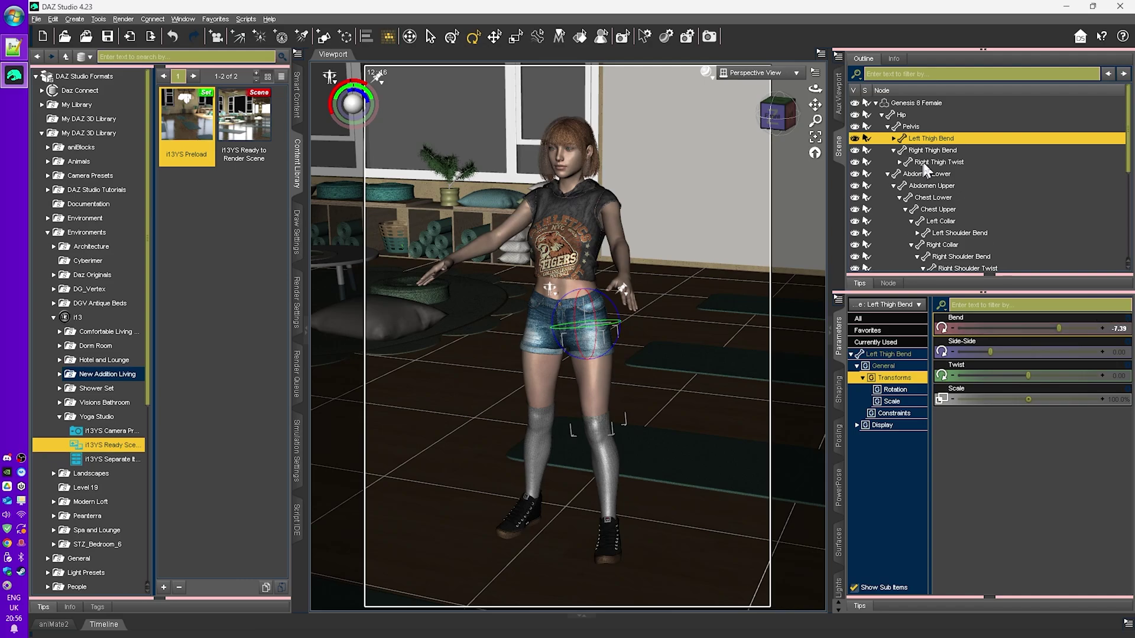
left_click(926, 163)
mouse_move(1029, 328)
left_mouse_down()
mouse_move(976, 329)
mouse_move(1044, 330)
mouse_move(996, 336)
mouse_move(1040, 338)
mouse_move(1023, 334)
left_mouse_up()
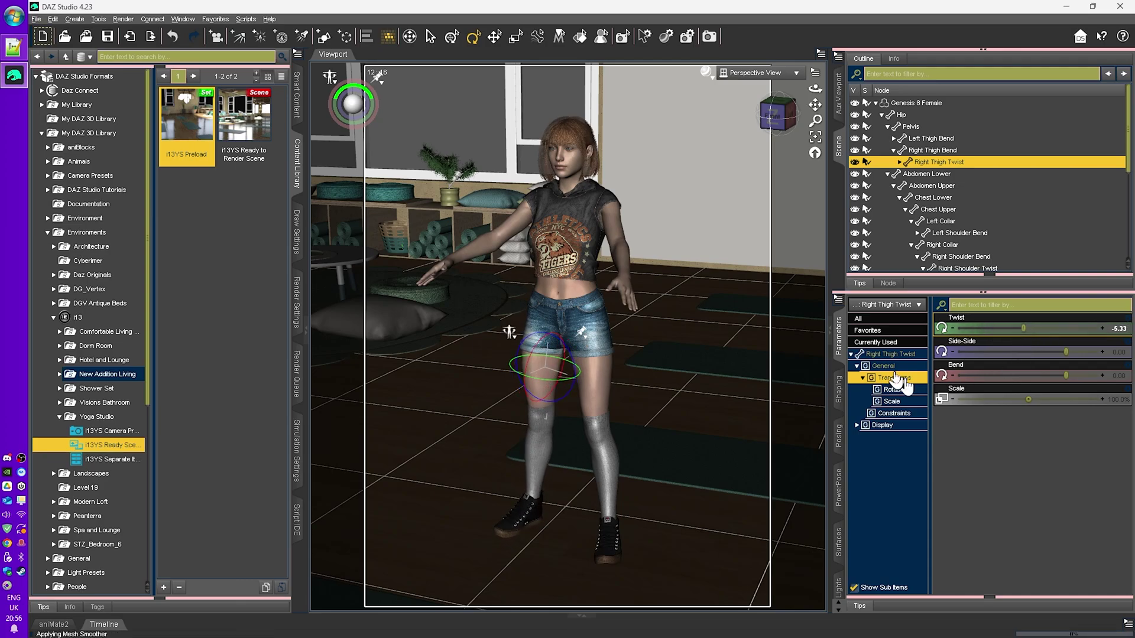
- In PowerPose, bend the torso sideways and adjust the head and neck
left_click(838, 491)
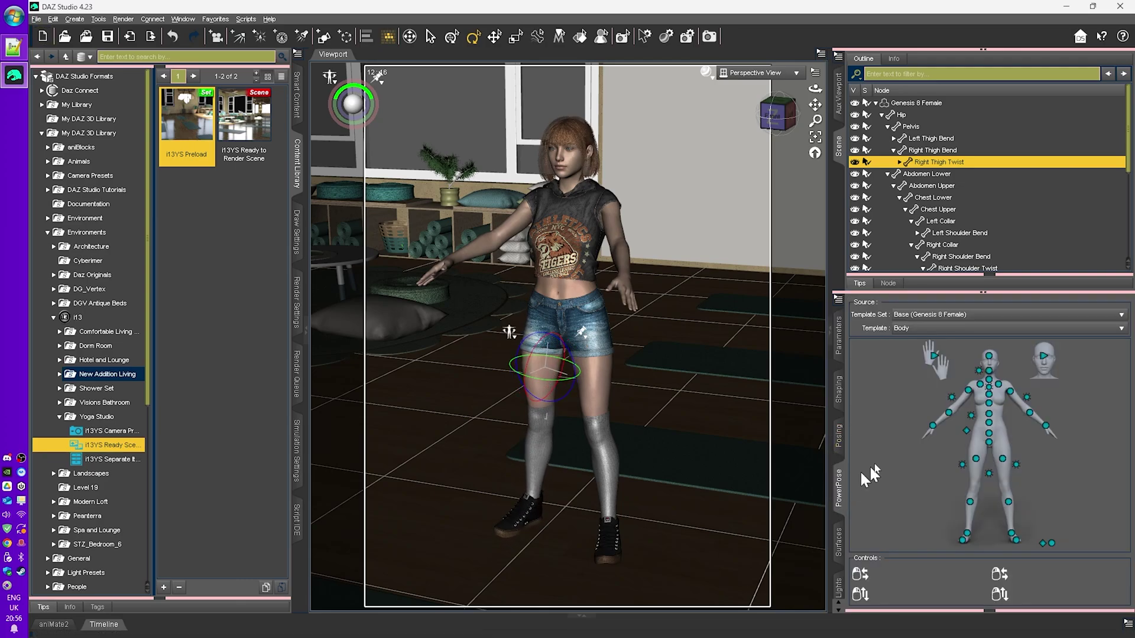
left_click_drag(971, 416, 999, 411)
left_click_drag(985, 372, 960, 365)
- Curl the left thumb using the PowerPose Hands template
left_click(932, 358)
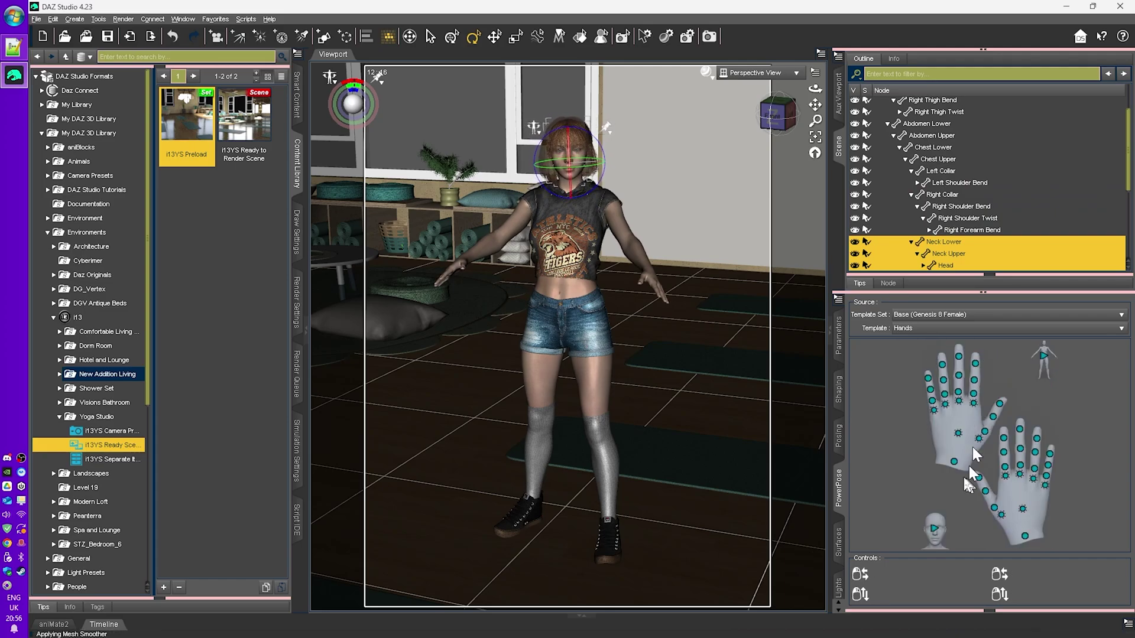
left_click(959, 436)
left_click_drag(959, 439, 950, 467)
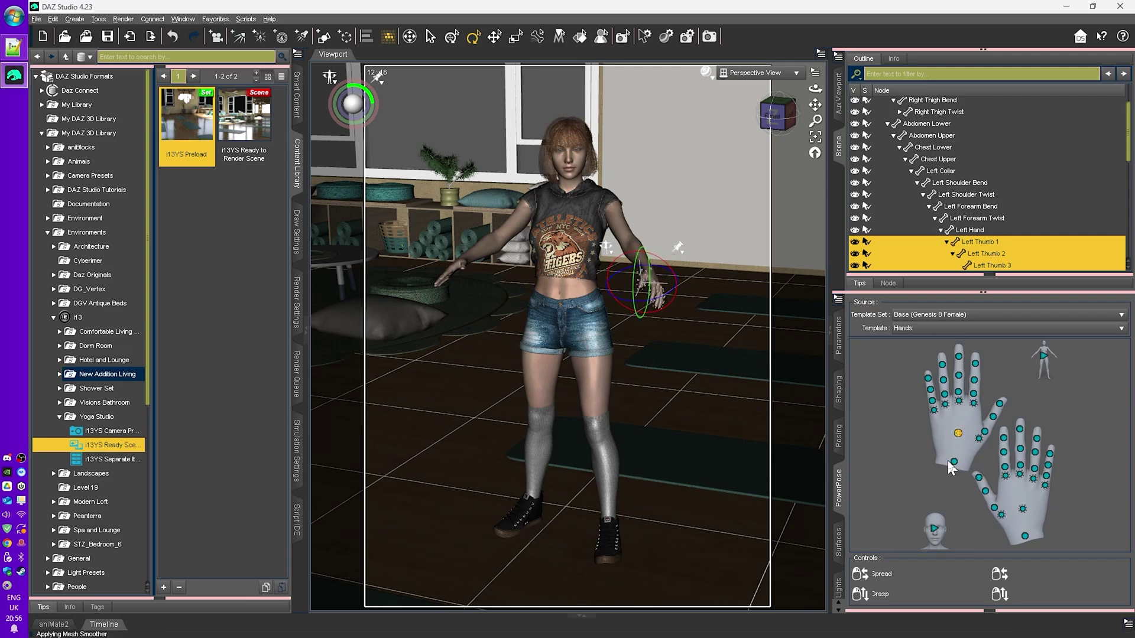
left_click(431, 38)
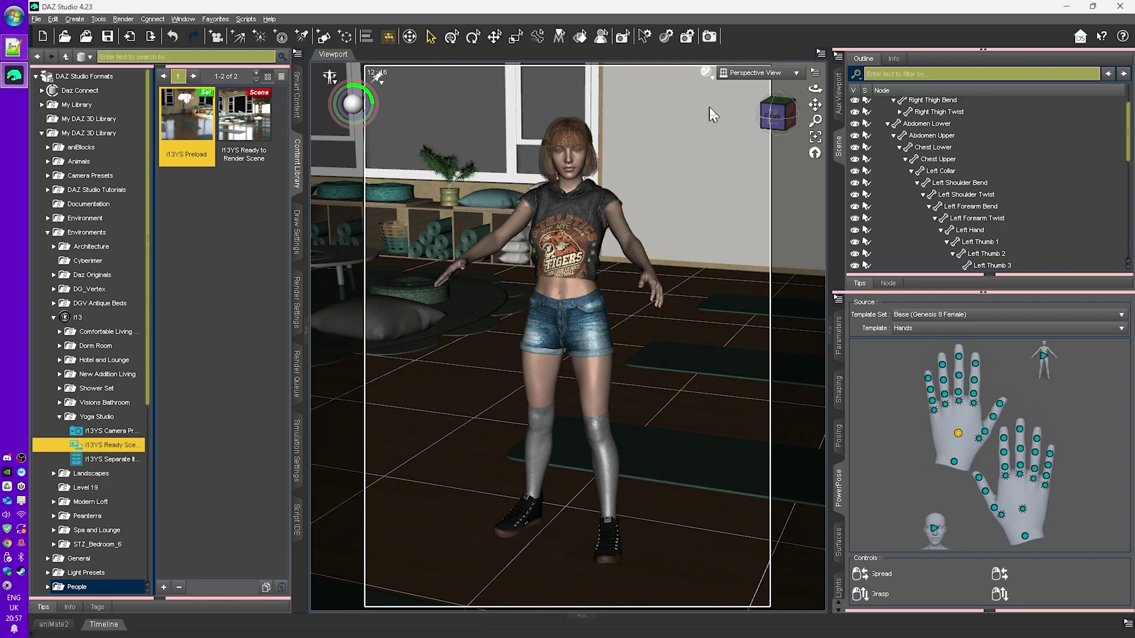
left_click(706, 72)
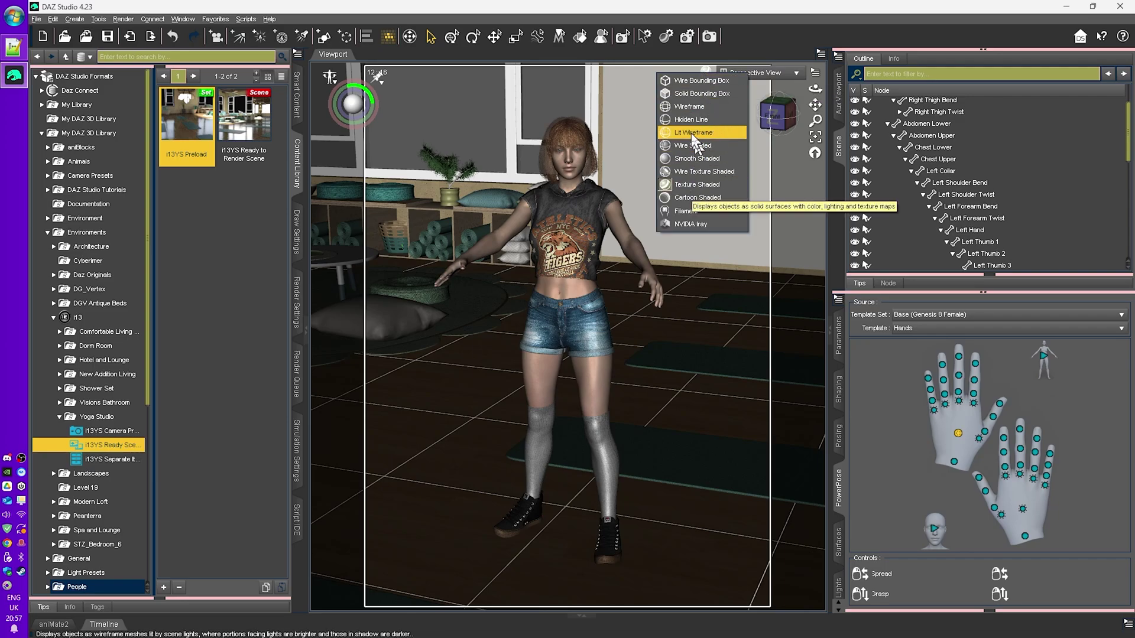
- Preview the viewport in Wireframe, Wire Shaded, Smooth Shaded and Wire Texture Shaded styles
left_click(686, 106)
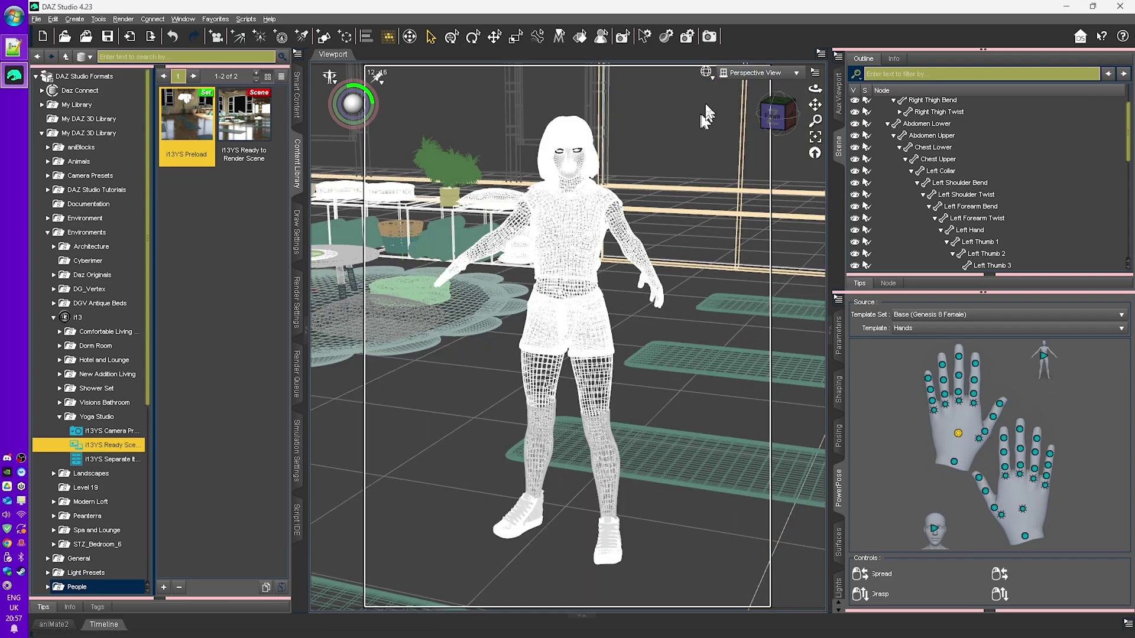
left_click(707, 73)
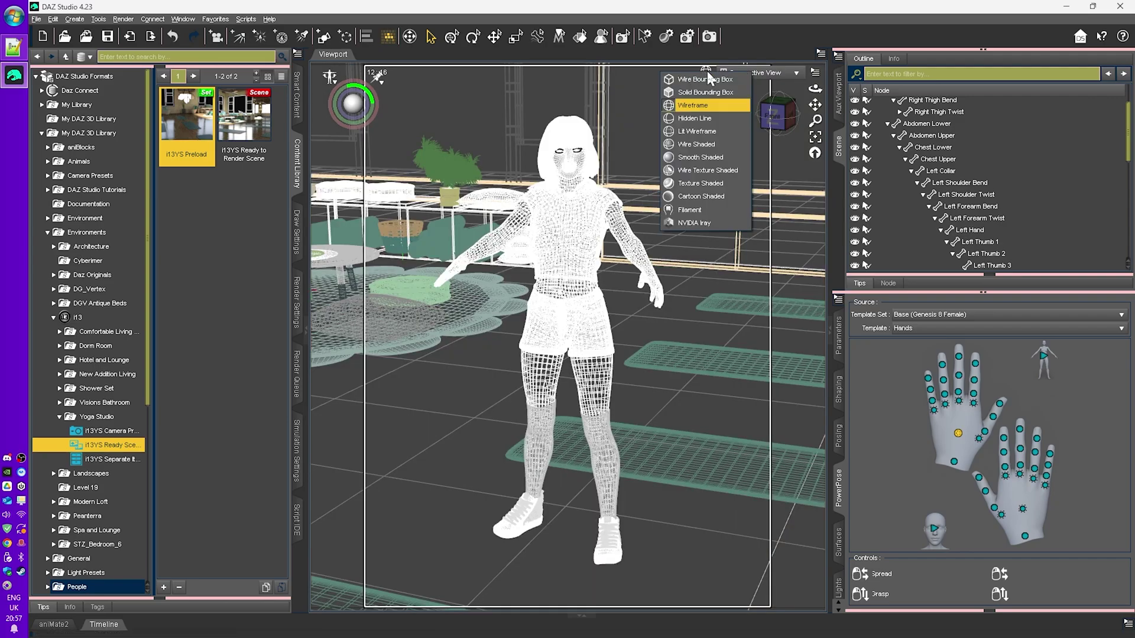
left_click(697, 114)
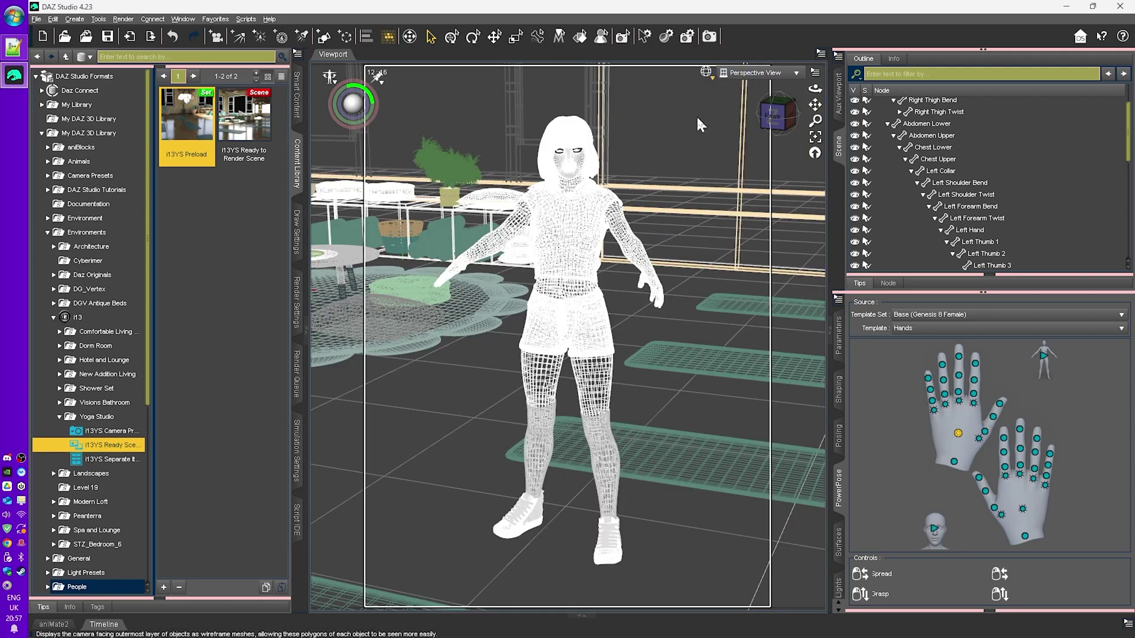
left_click(707, 73)
left_click(706, 149)
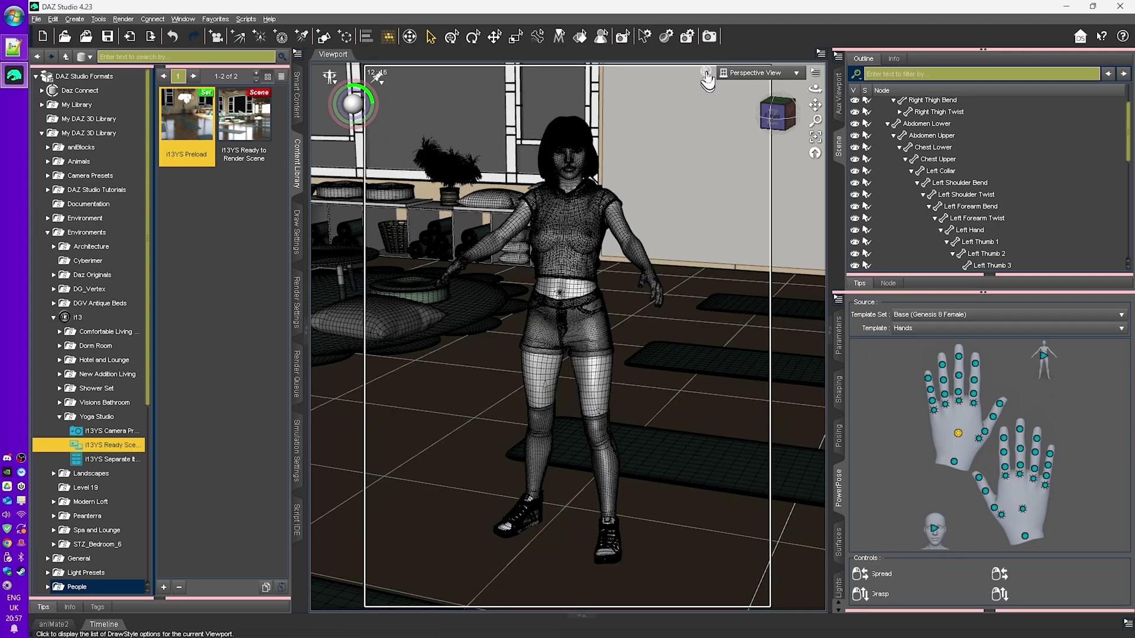
left_click(707, 73)
left_click(708, 157)
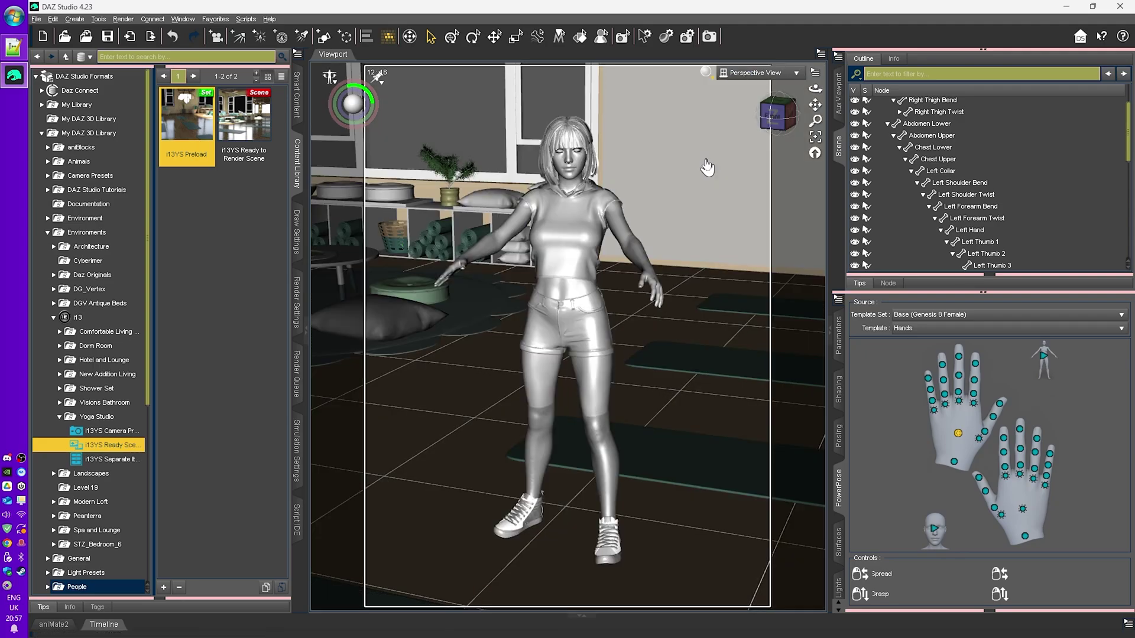
left_click(706, 74)
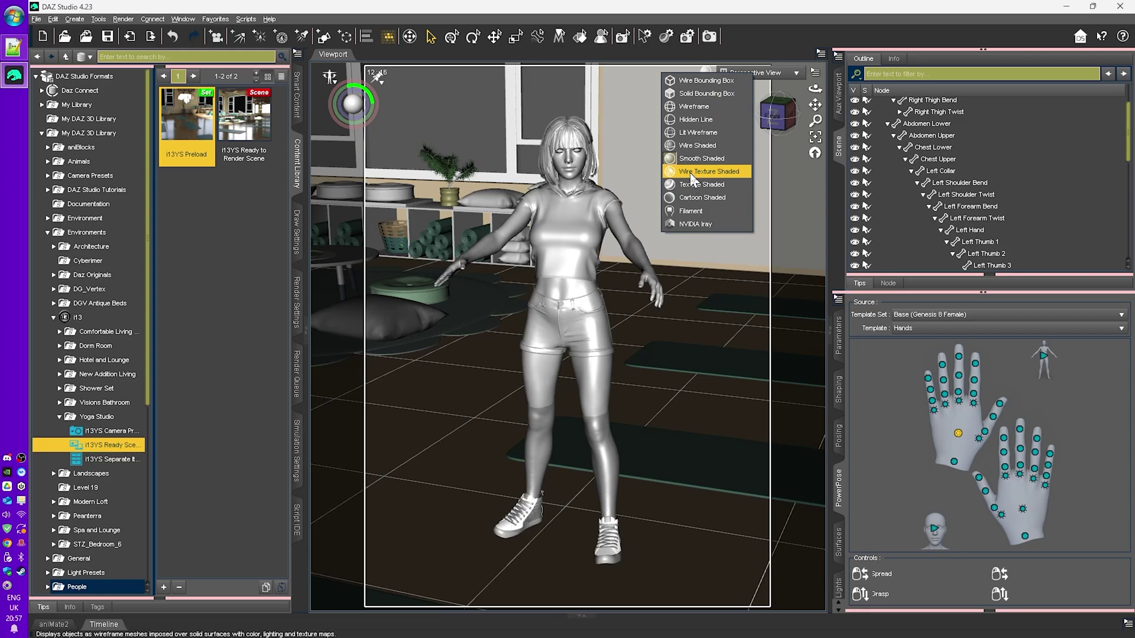
left_click(690, 173)
- Switch the viewport to Texture Shaded, then to the NVIDIA Iray preview
left_click(707, 72)
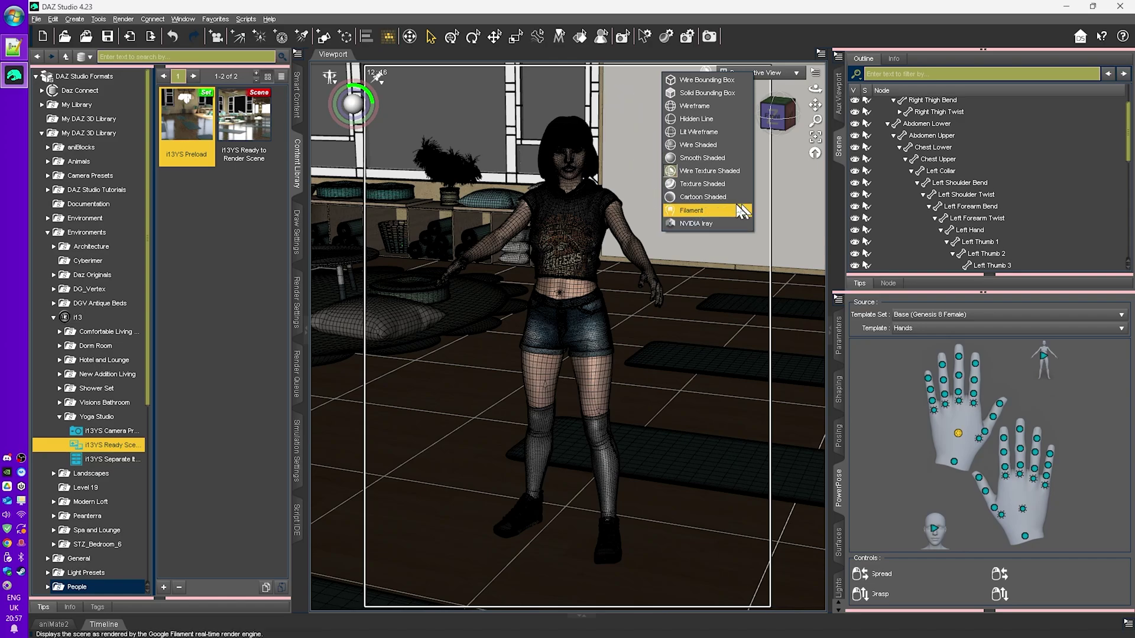
left_click(712, 188)
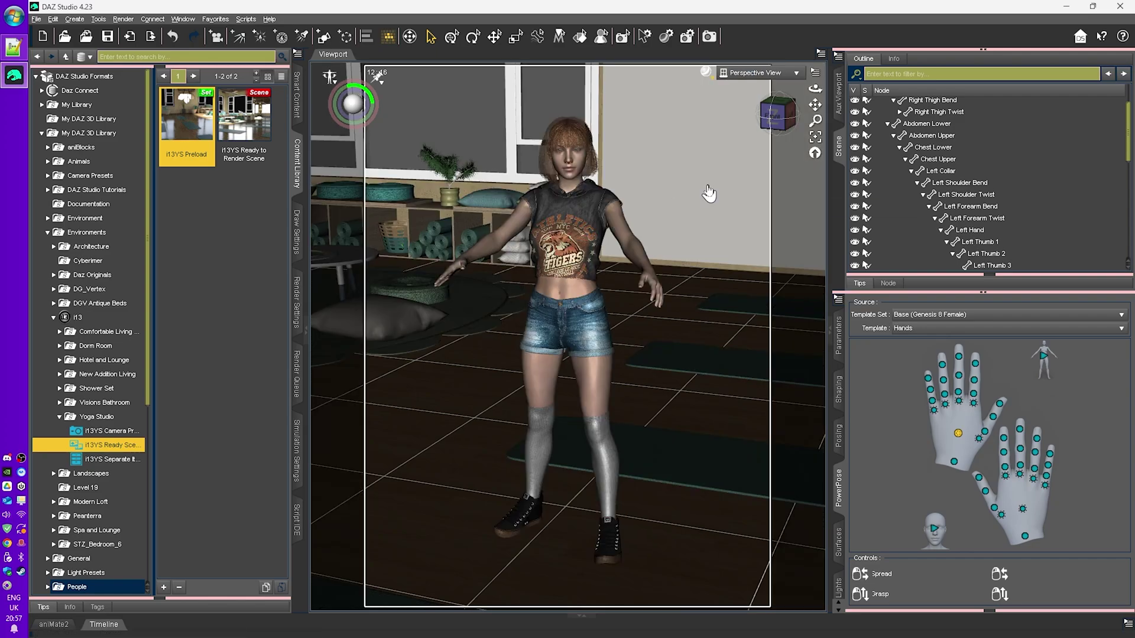
left_click(703, 76)
left_click(704, 222)
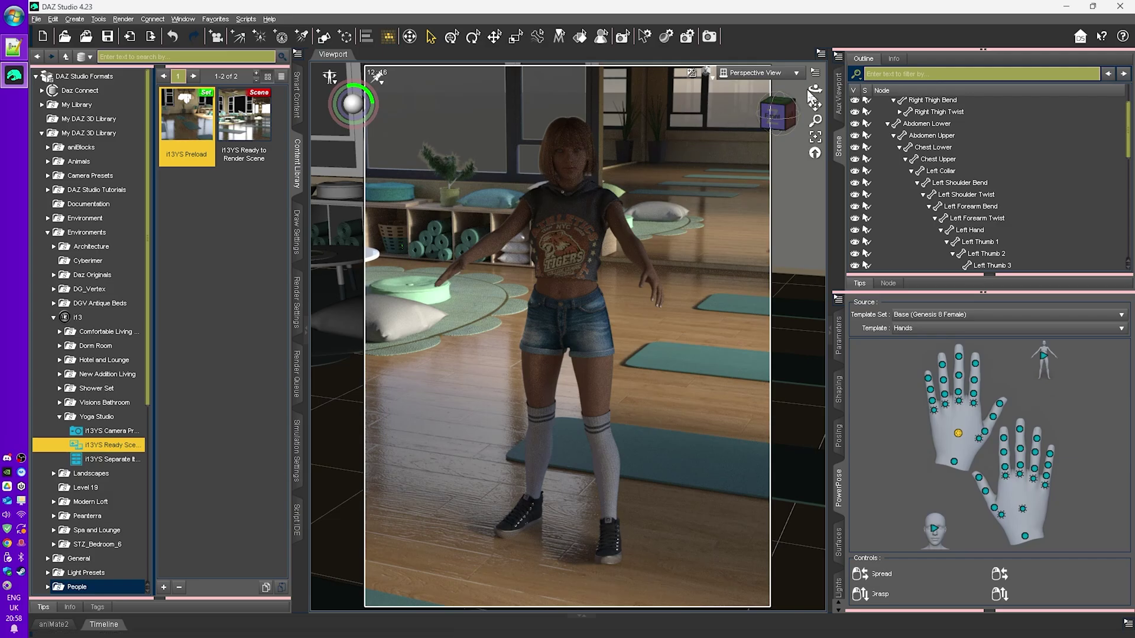
- Orbit around the dressed figure in the Iray preview to view her from several angles
left_click_drag(376, 75, 376, 75)
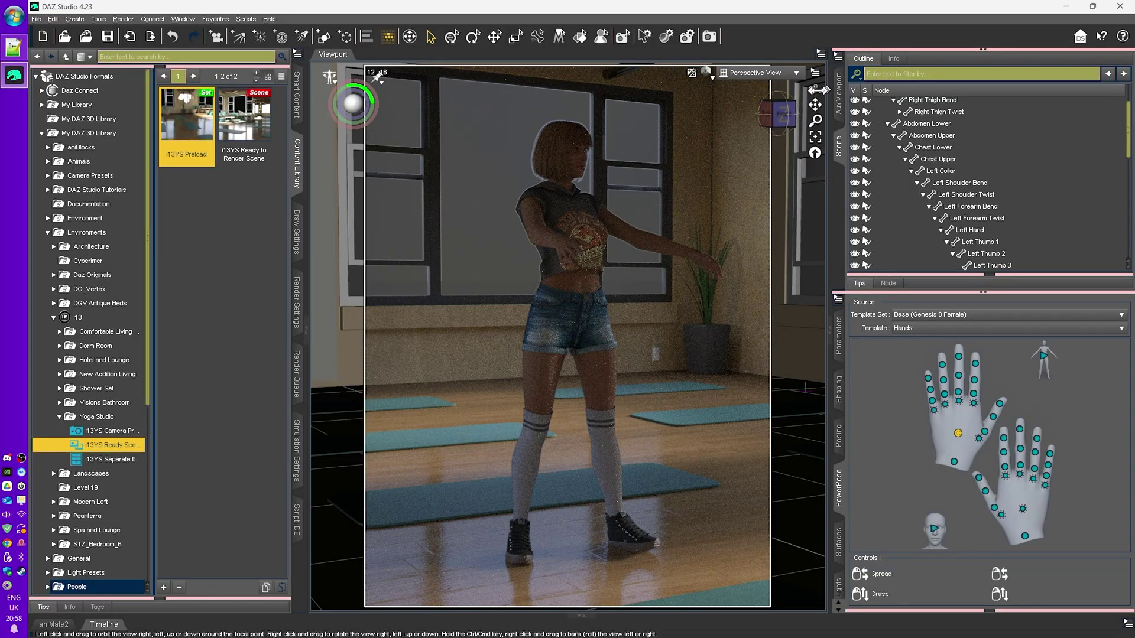
left_click_drag(818, 90, 703, 95)
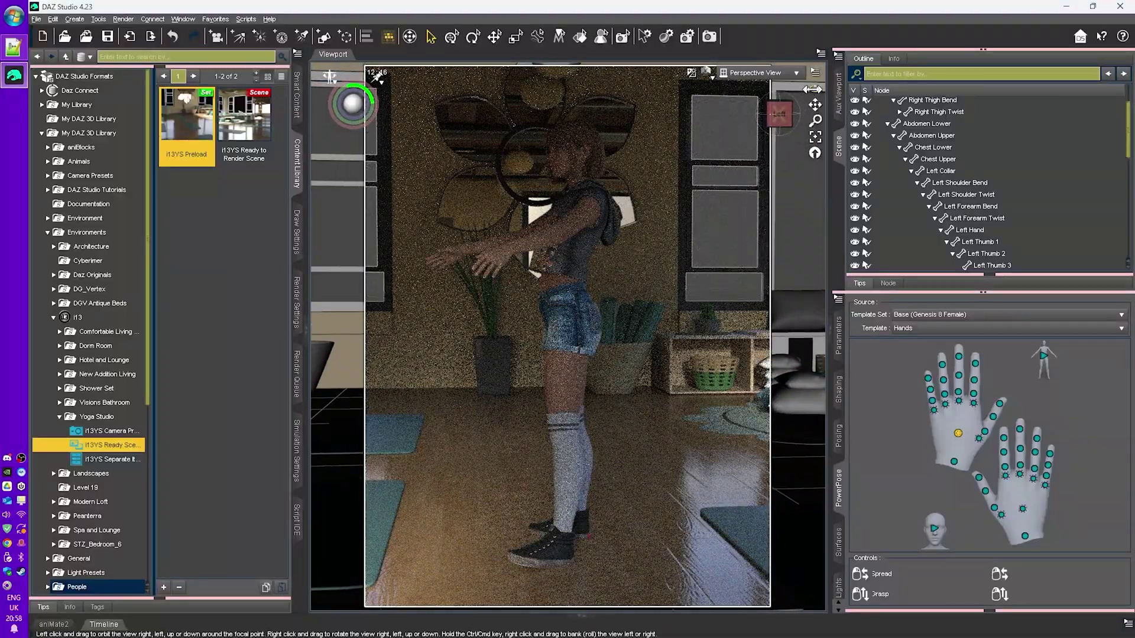
left_click_drag(819, 90, 698, 126)
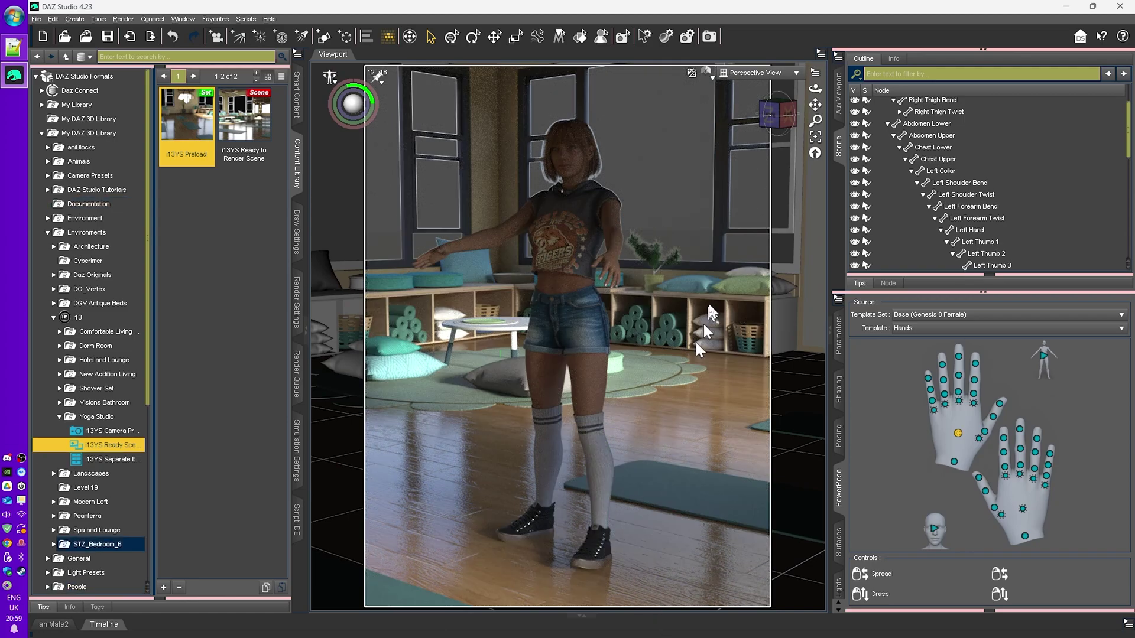
- Switch the viewport to Cartoon Shaded and collapse the Genesis 8 Female hierarchy
left_click(707, 71)
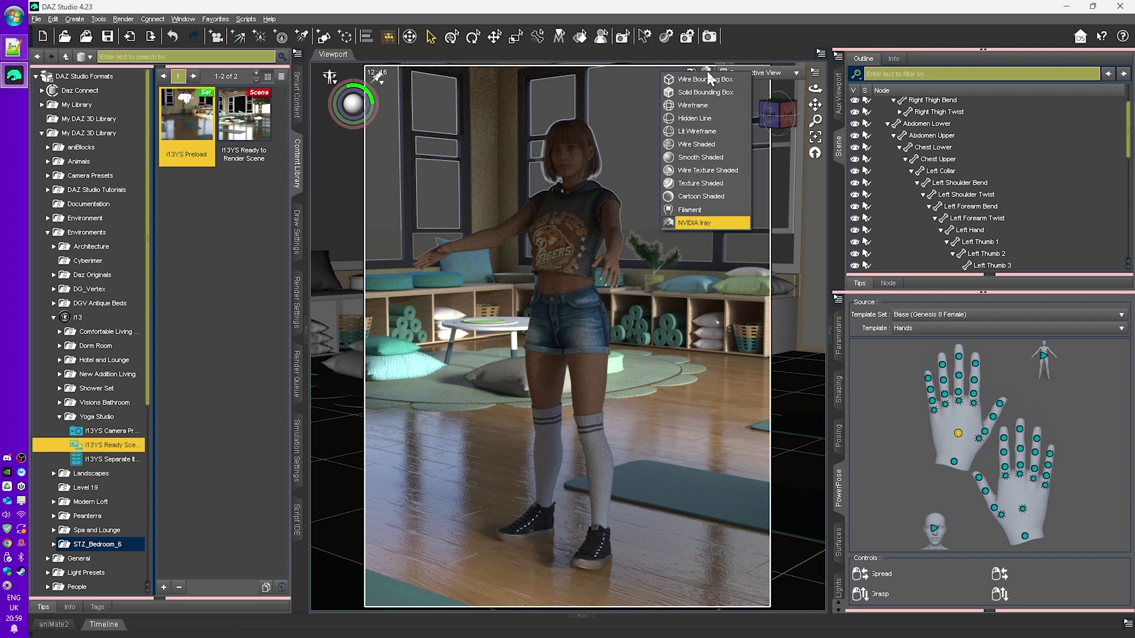
left_click(692, 196)
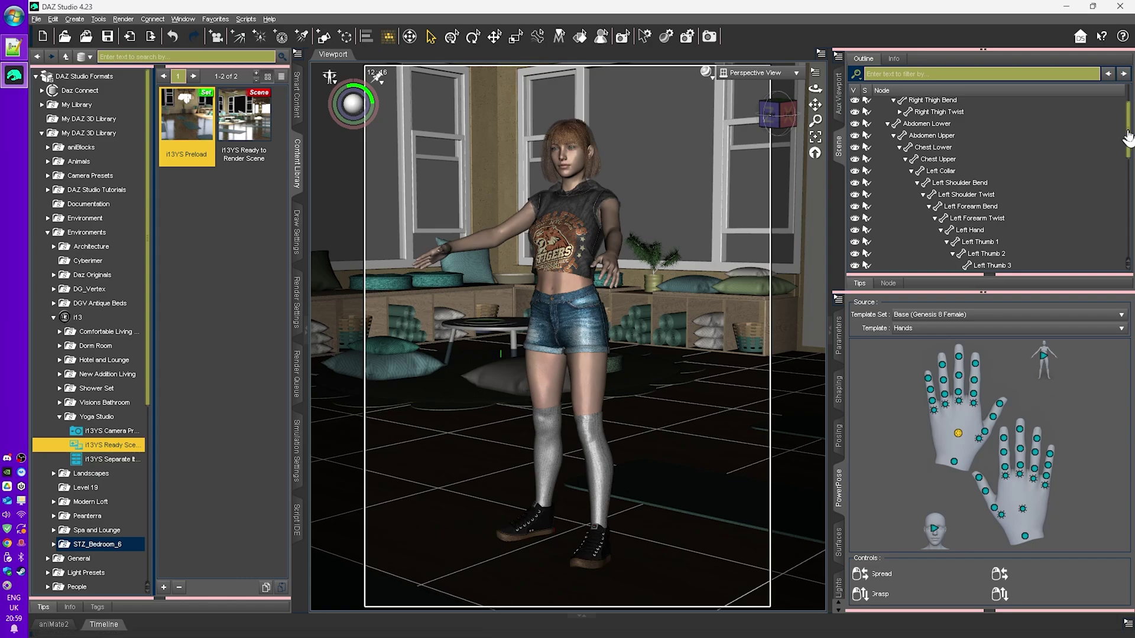
scroll(1126, 139, "up", 2)
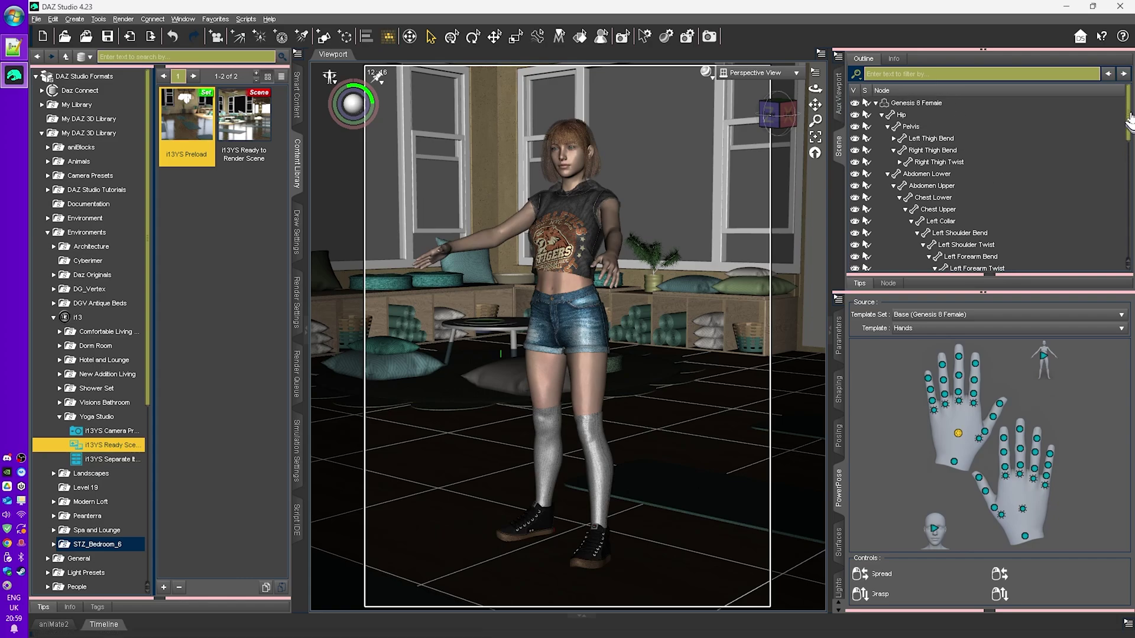
left_click(881, 114)
left_click(876, 103)
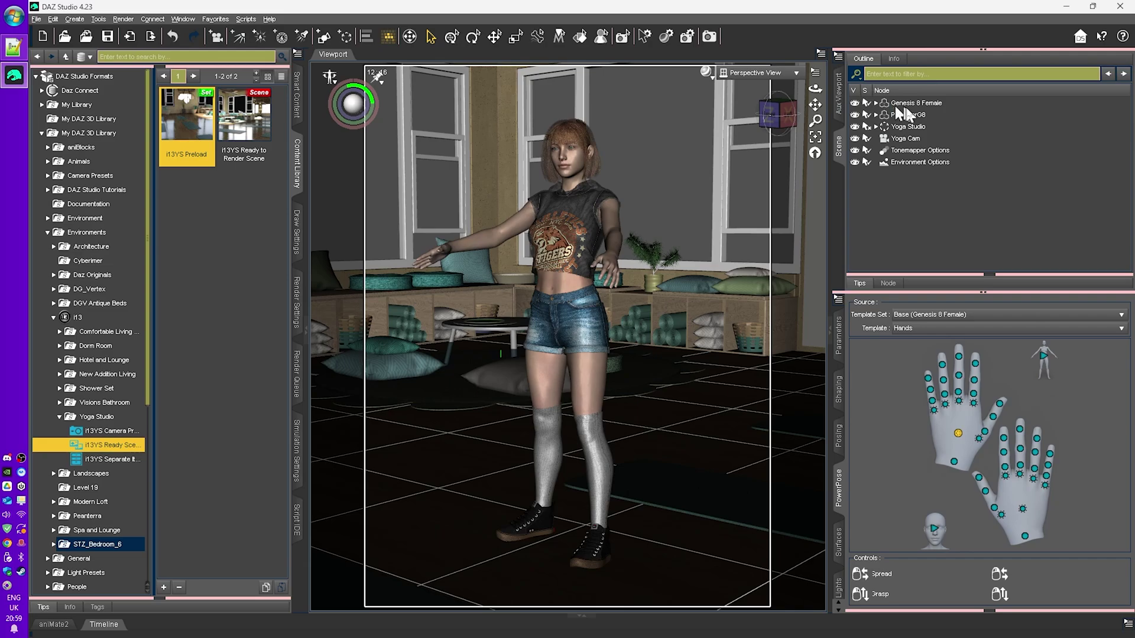
- Make the Yoga Studio set unselectable, then re-expand Genesis 8 Female in the Scene pane
left_click(916, 104)
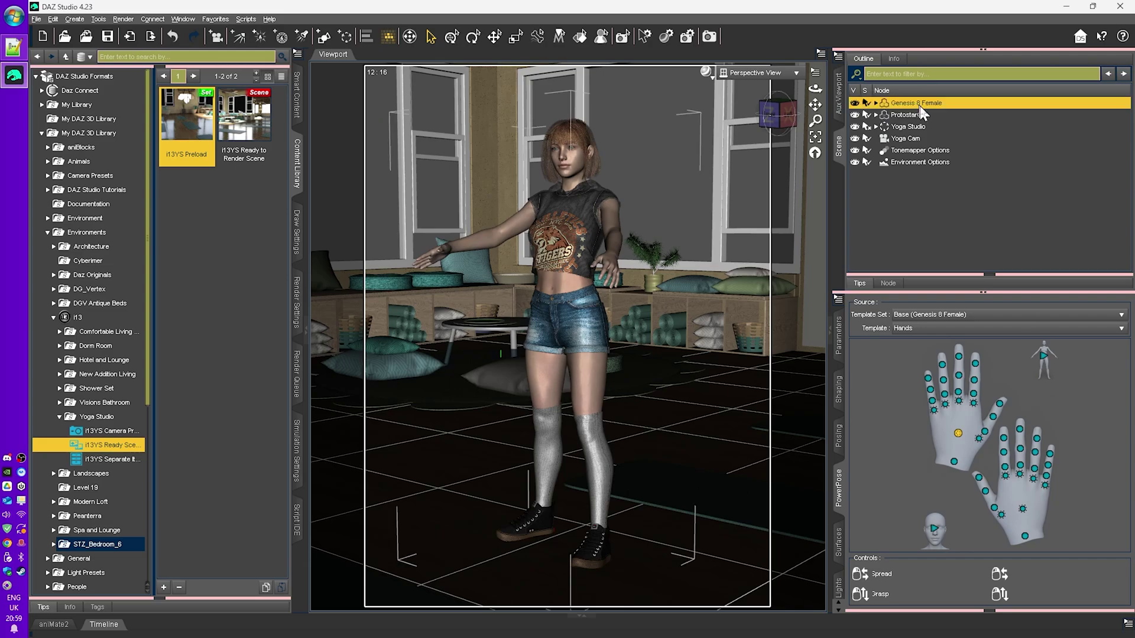
left_click(919, 115)
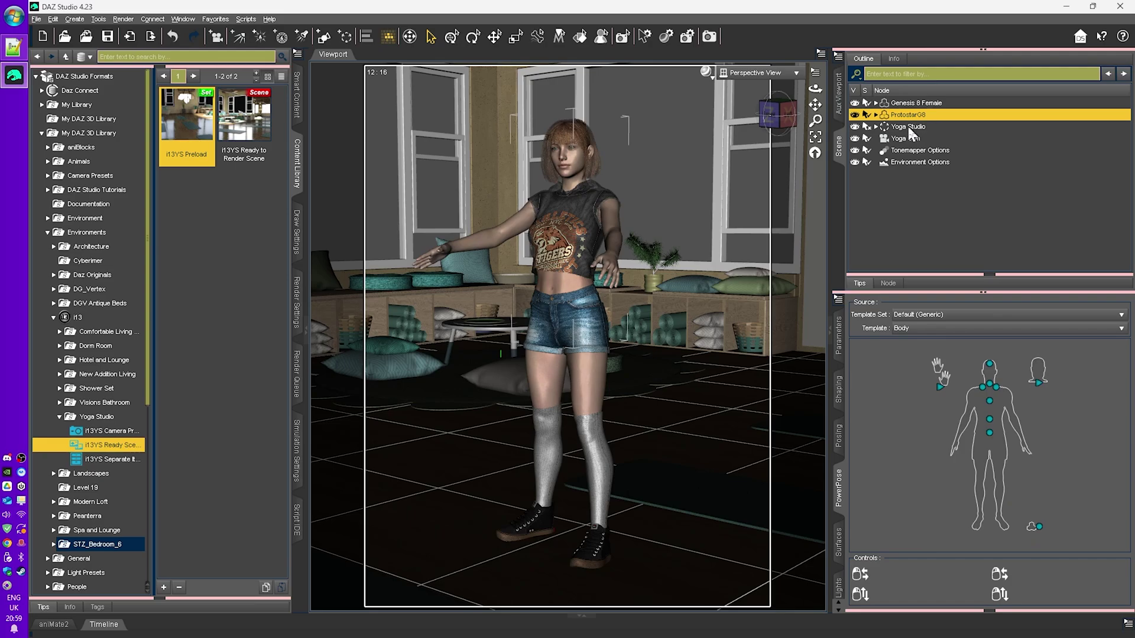
left_click(911, 131)
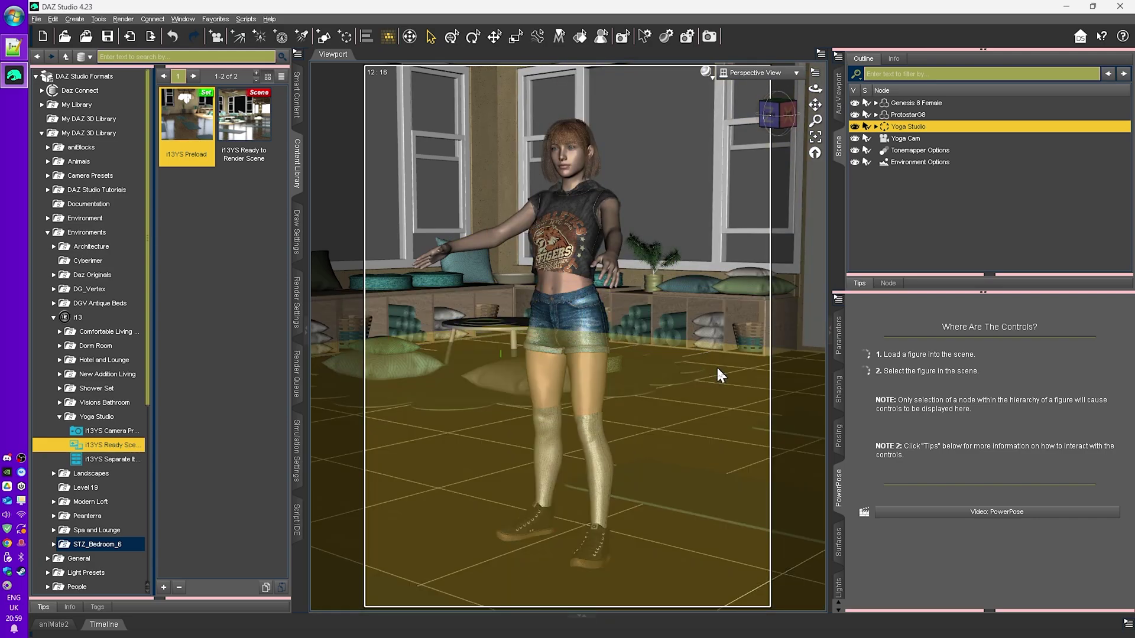
left_click(867, 127)
left_click(892, 141)
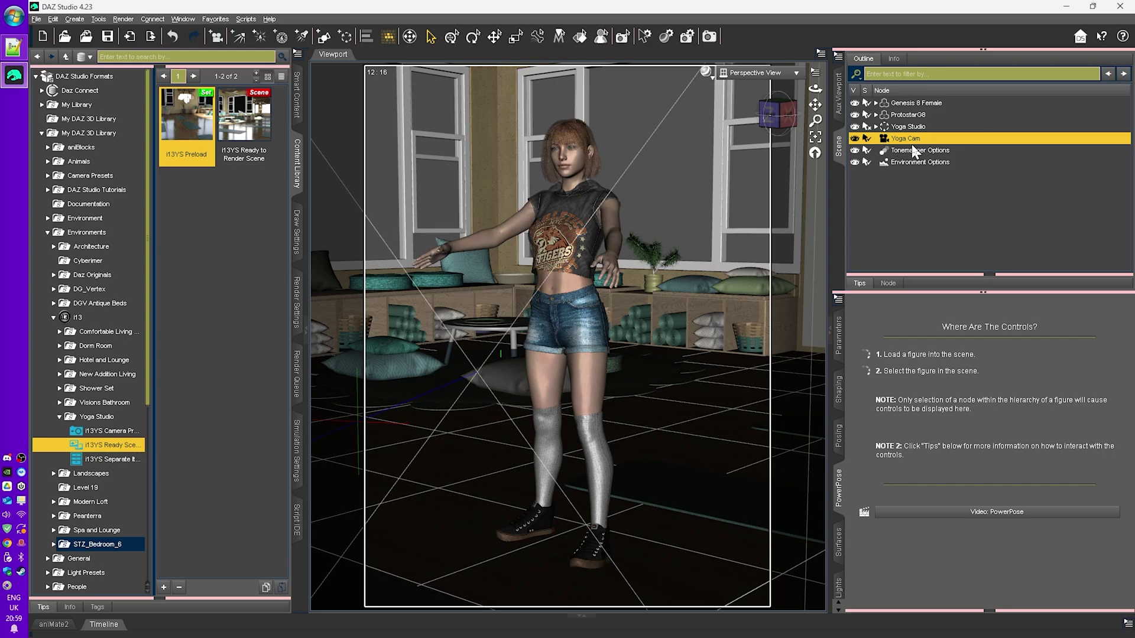
left_click(917, 162)
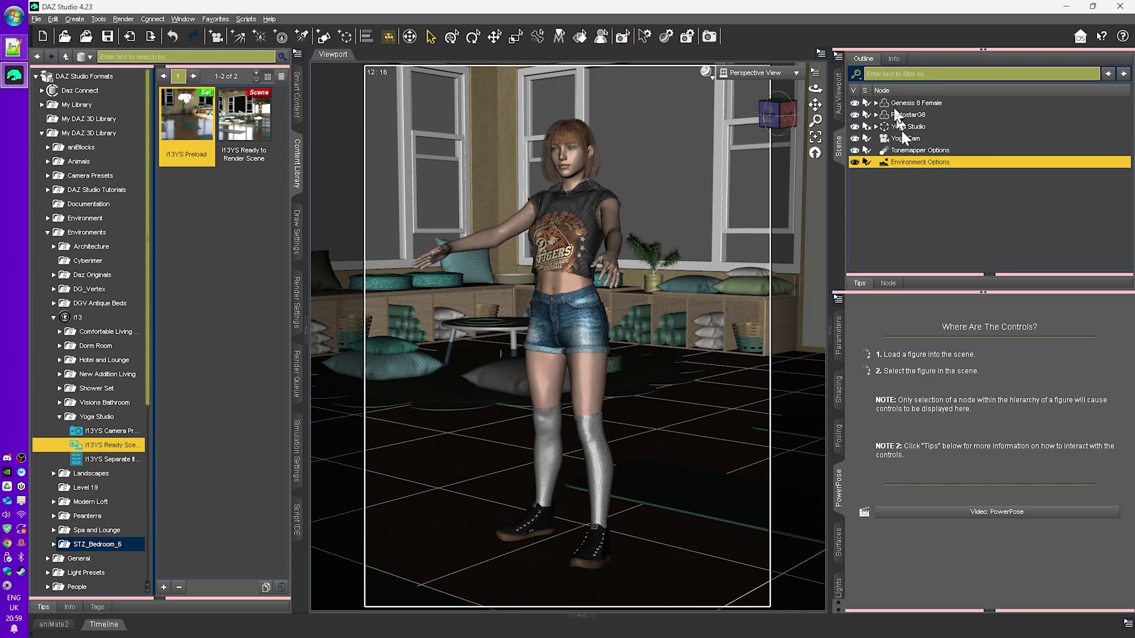
left_click(875, 102)
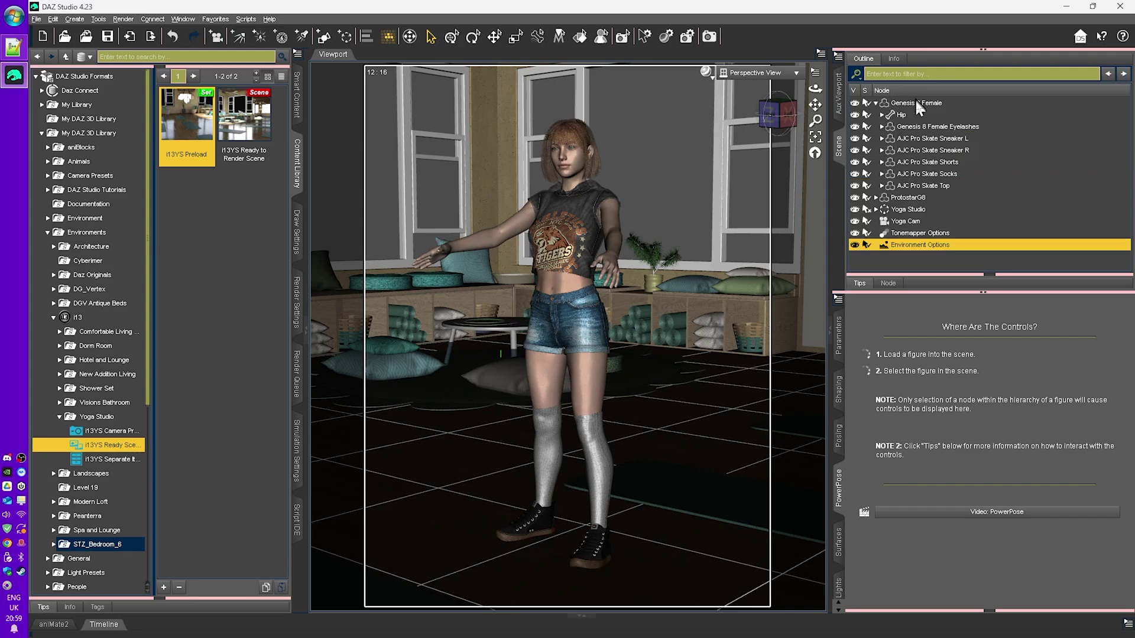
- Select Left Thumb 3 and lower its Bend from 23.26 to straighten the thumb
left_click(882, 115)
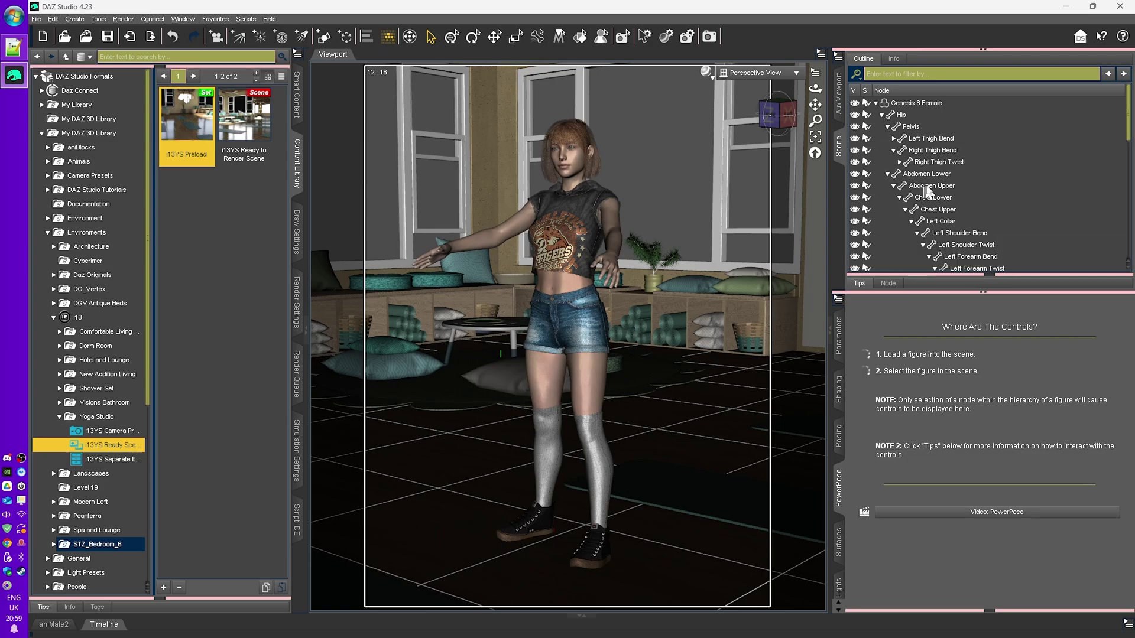
scroll(946, 190, "down", 3)
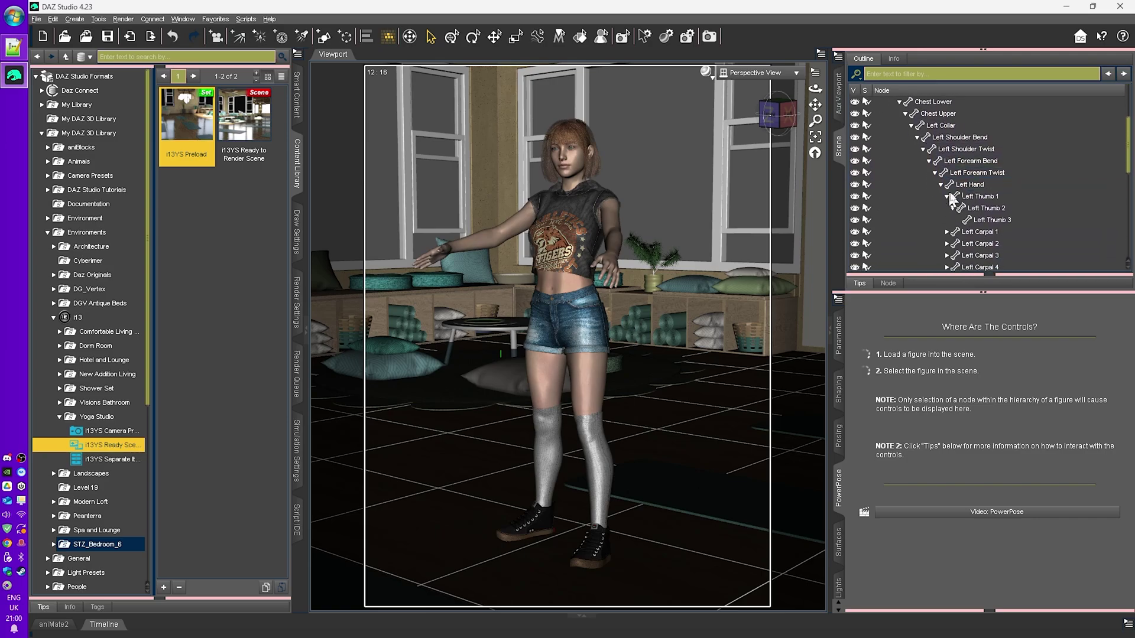
left_click(968, 179)
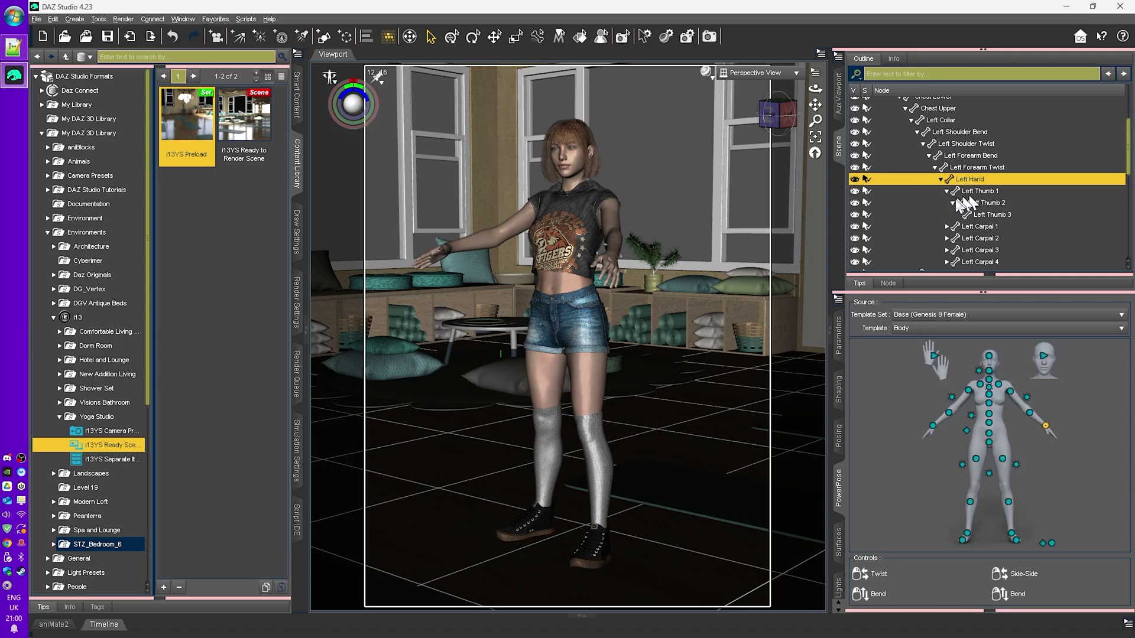
left_click(989, 214)
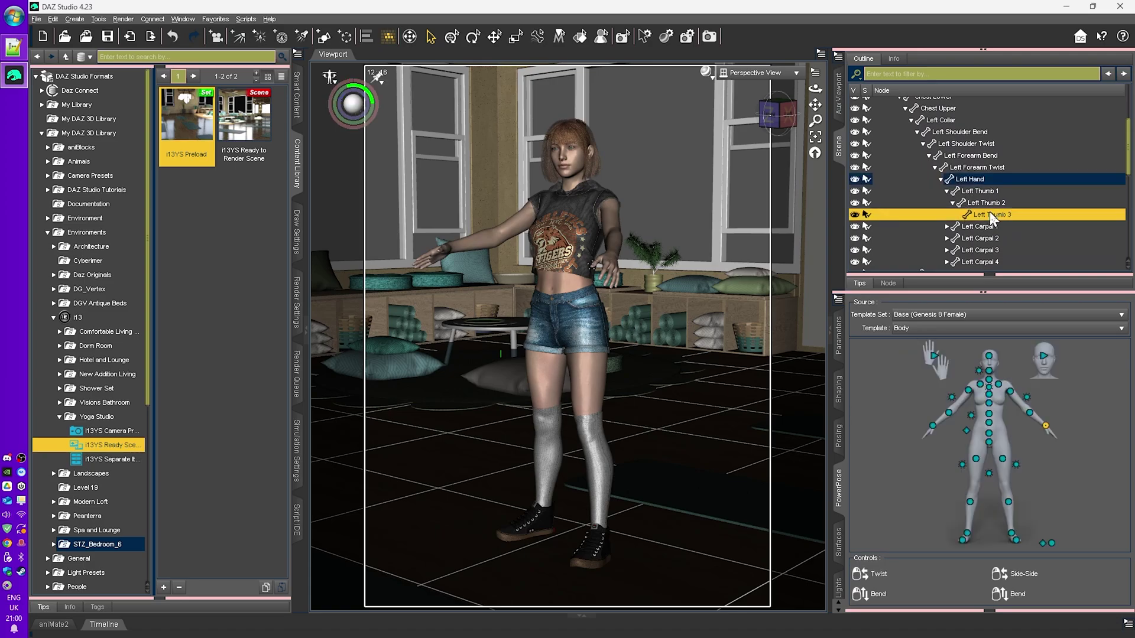
left_click_drag(816, 120, 815, 79)
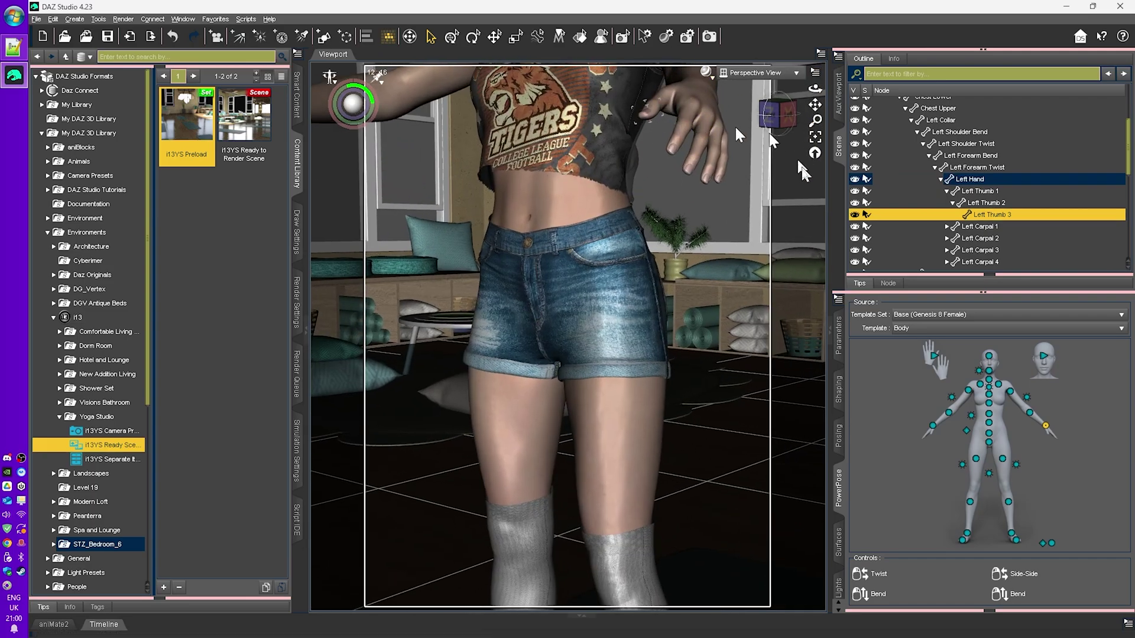
left_click(840, 342)
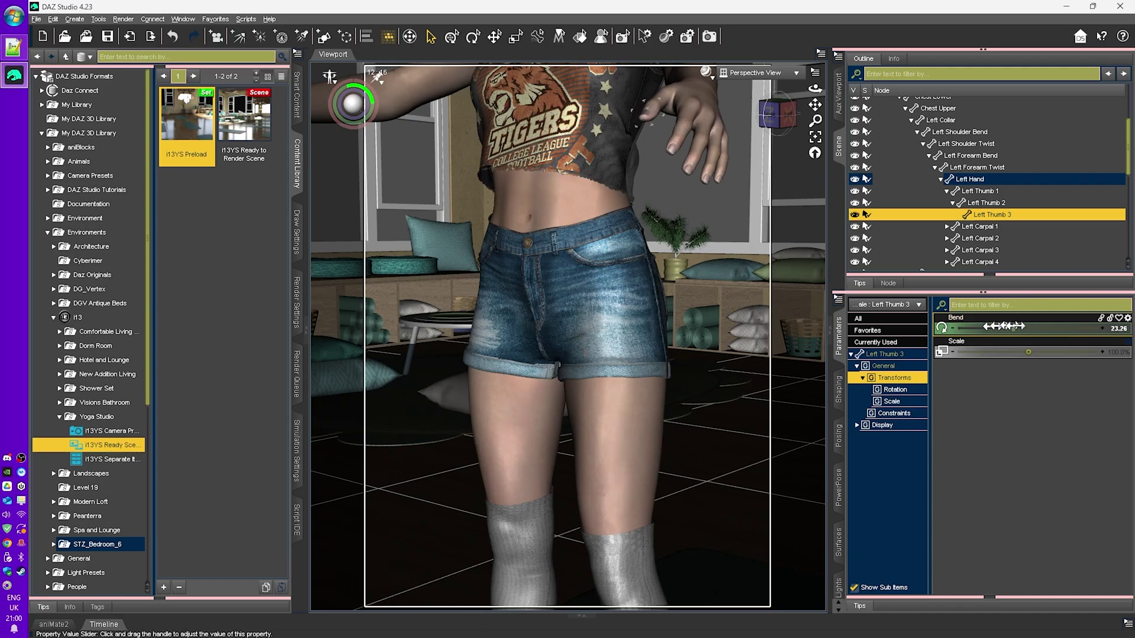
left_click_drag(1011, 326, 995, 330)
- Expand the left index finger chain and select Left Index 3
scroll(982, 218, "down", 2)
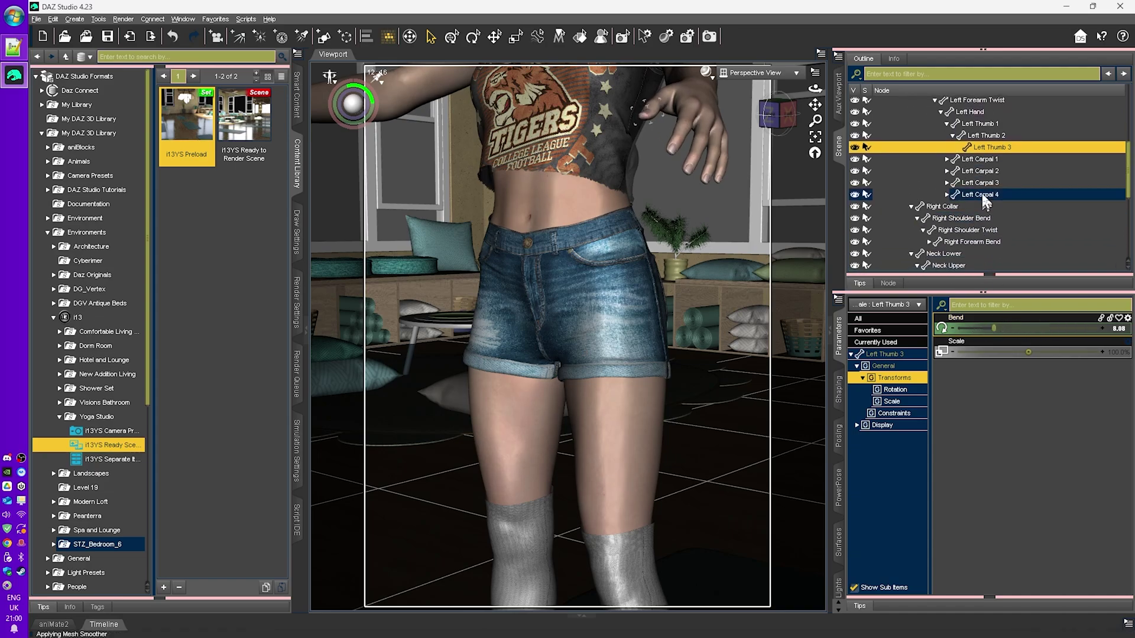
scroll(984, 200, "up", 1)
left_click(947, 194)
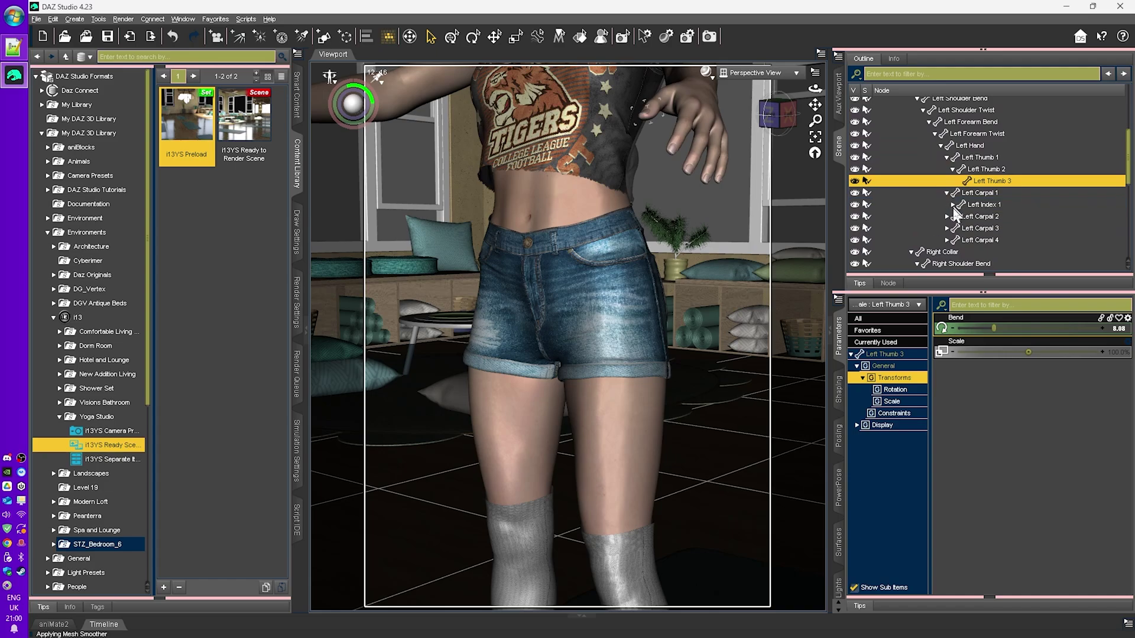
left_click(953, 205)
left_click(958, 217)
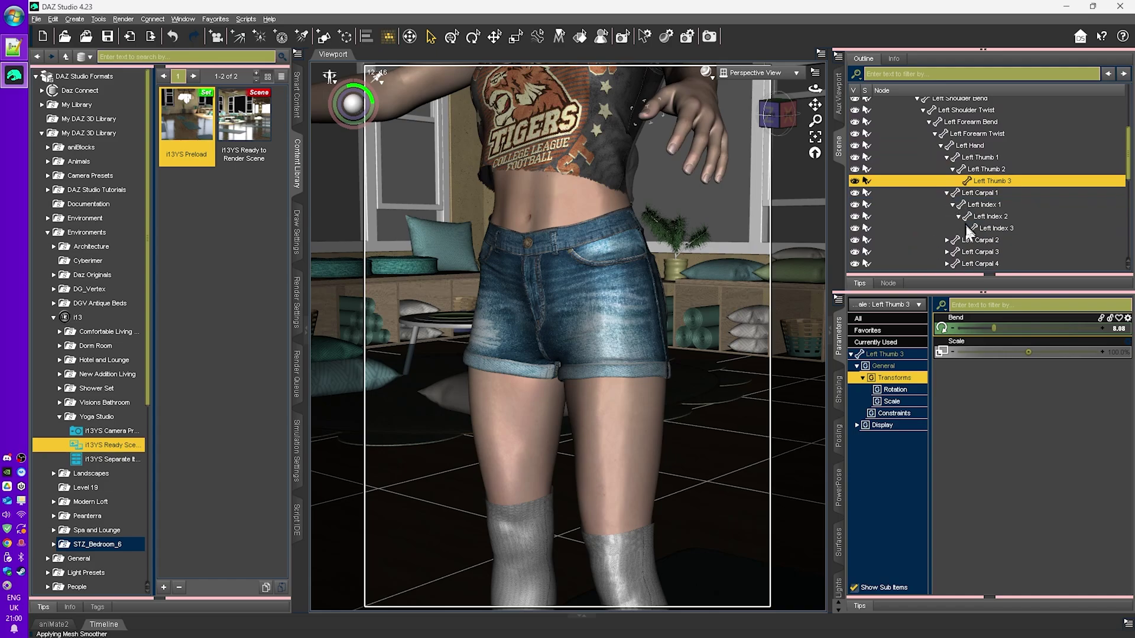
left_click(970, 229)
scroll(982, 218, "up", 1)
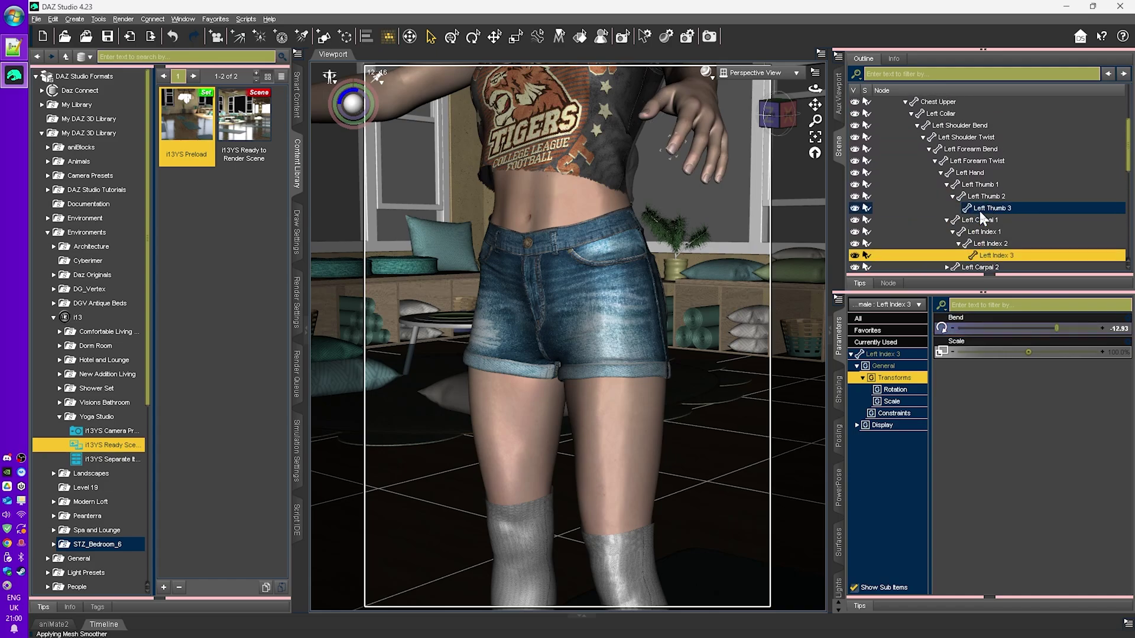
scroll(979, 216, "up", 3)
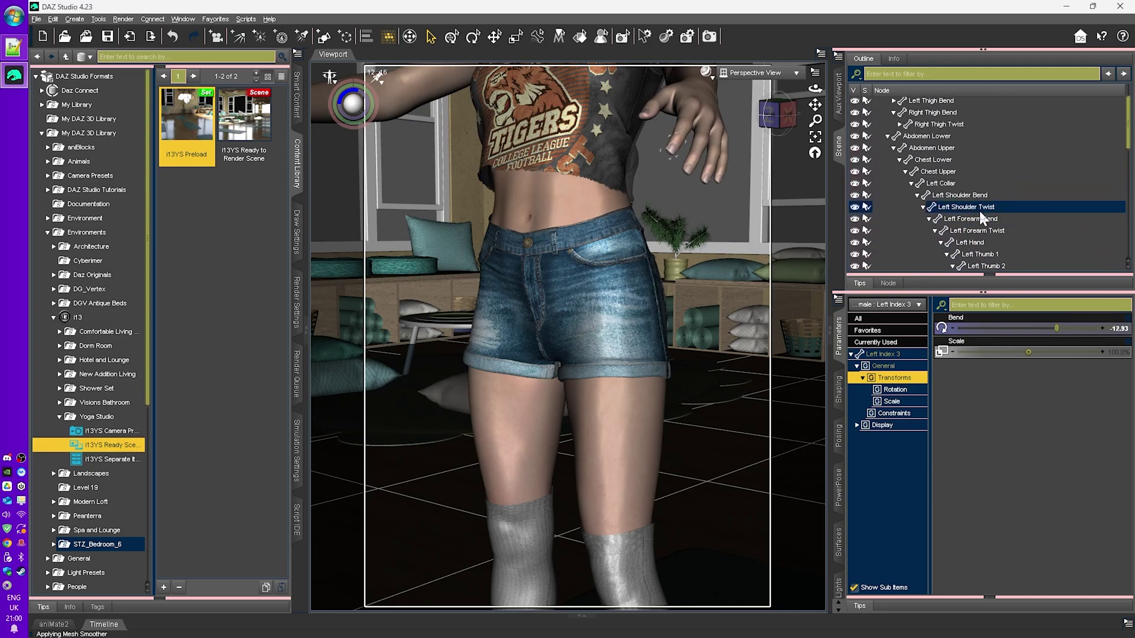
scroll(978, 219, "up", 1)
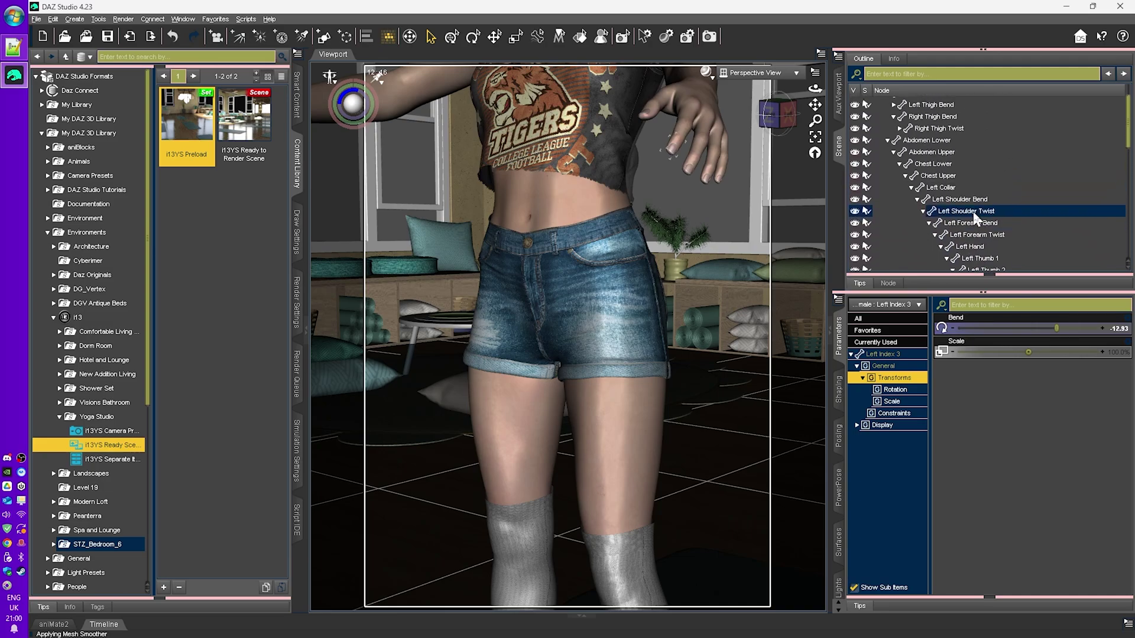
- Show the auxiliary viewport through Yoga Cam and pan the main view to the face and torso
left_click(839, 95)
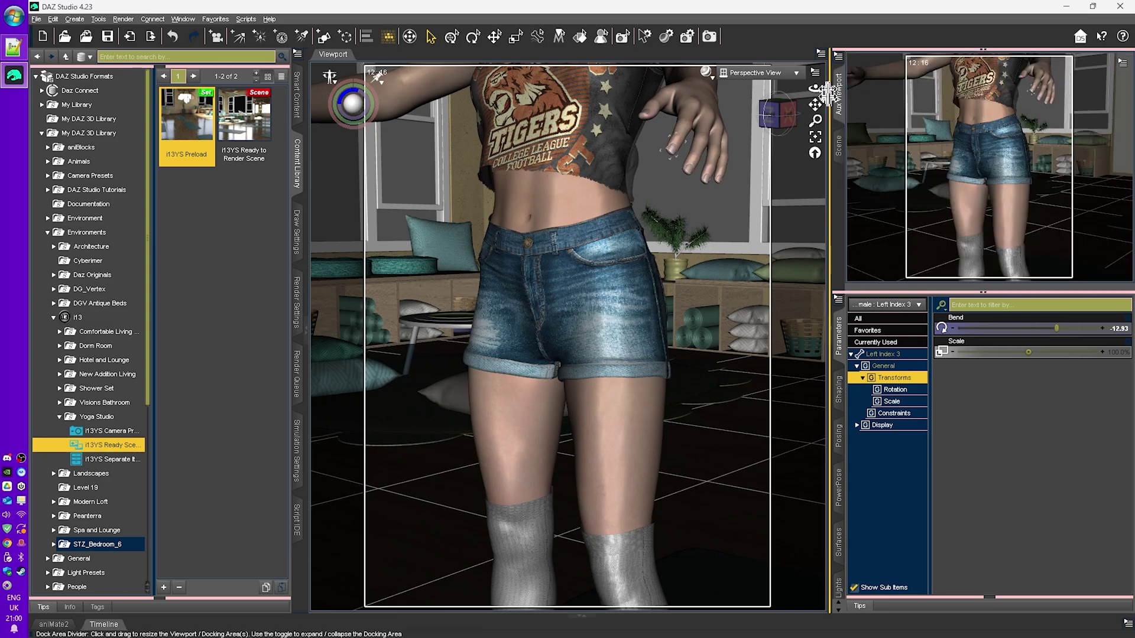
left_click_drag(815, 104, 815, 71)
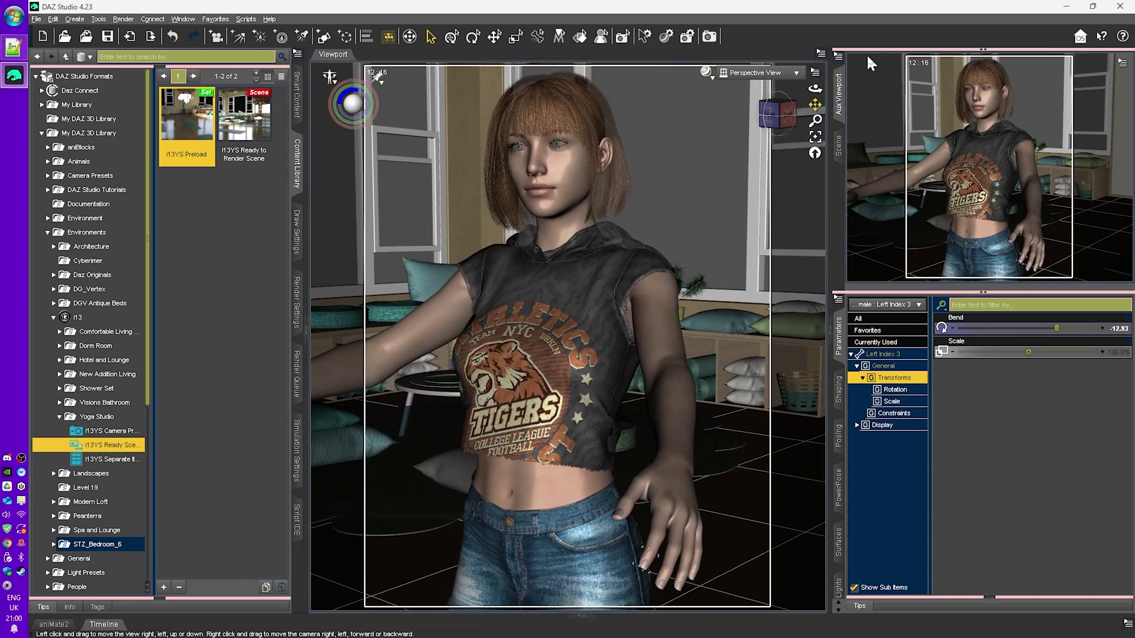
left_click(1094, 63)
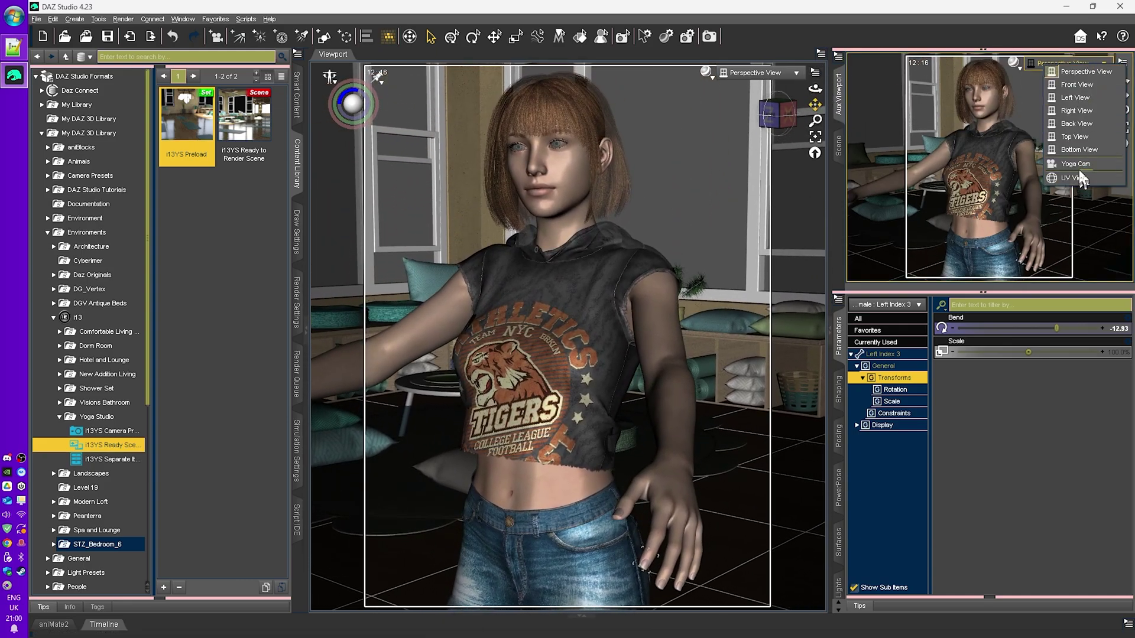
left_click(1078, 165)
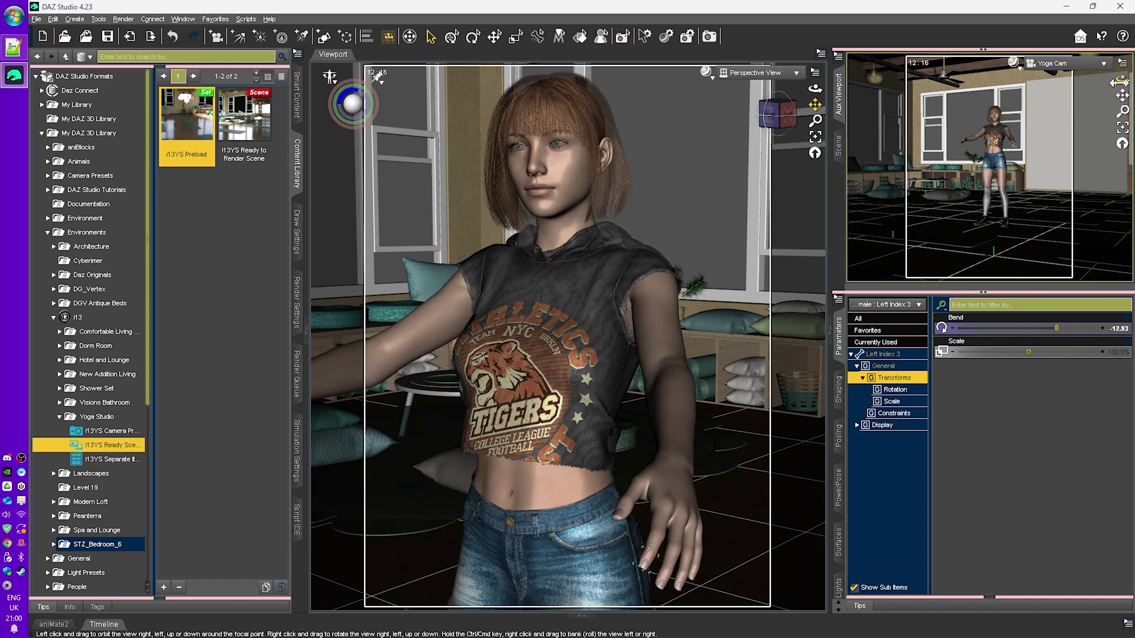
mouse_move(1122, 78)
left_mouse_down()
mouse_move(1105, 80)
mouse_move(1118, 110)
mouse_move(1126, 97)
left_mouse_up()
- Switch the auxiliary view to Top View and finally Back View
left_click(1074, 67)
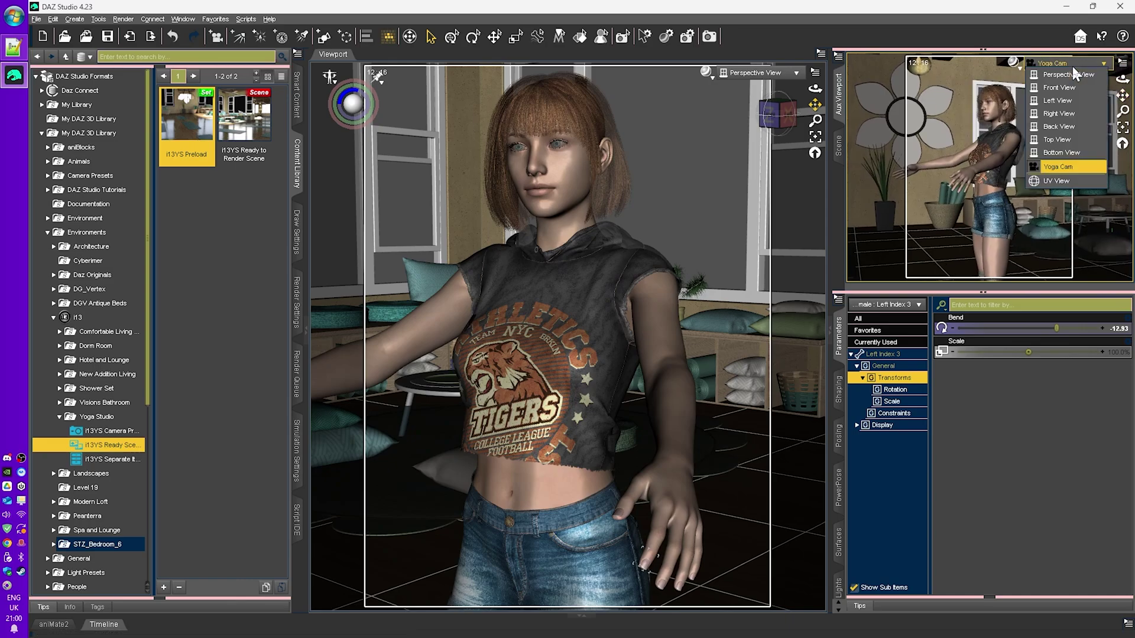
left_click(1068, 107)
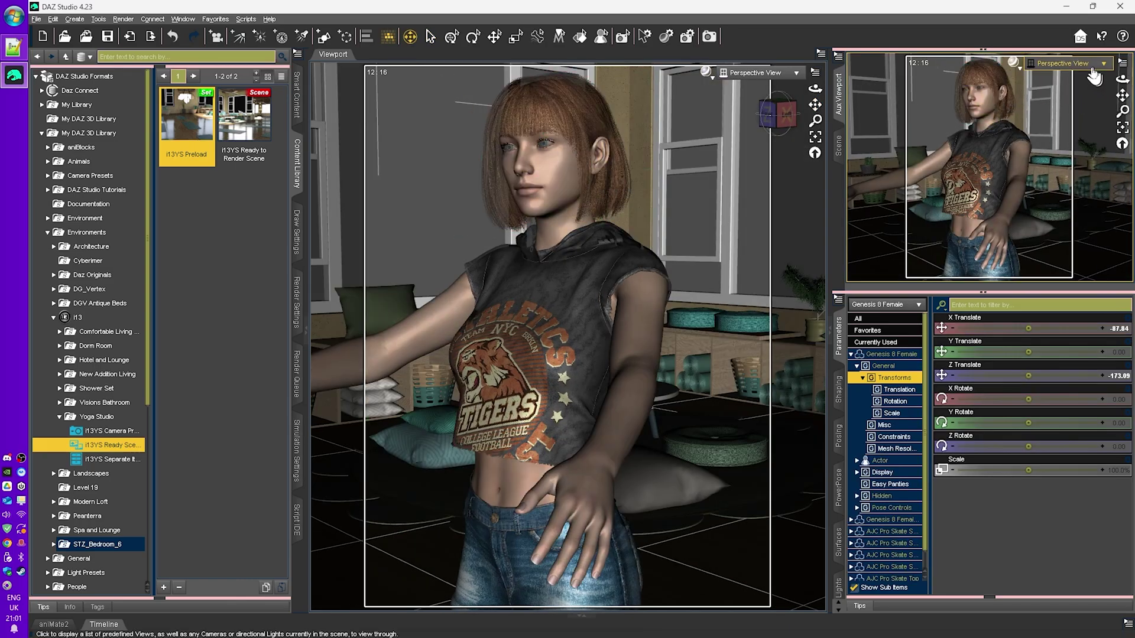
left_click(1087, 62)
left_click(1087, 140)
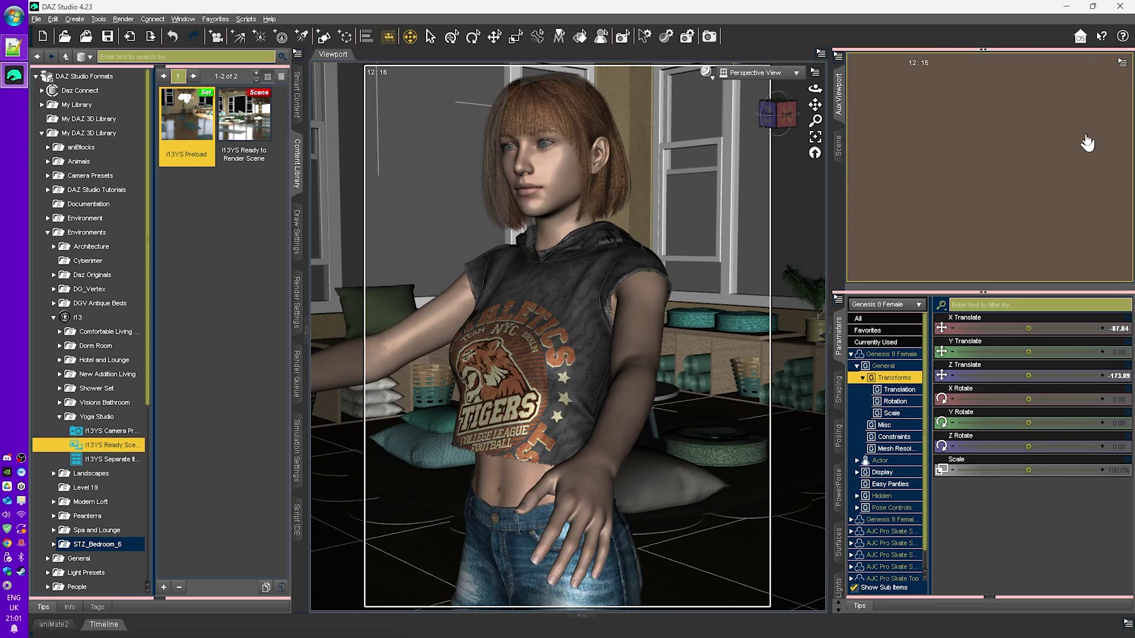
left_click(1094, 63)
left_click(1087, 124)
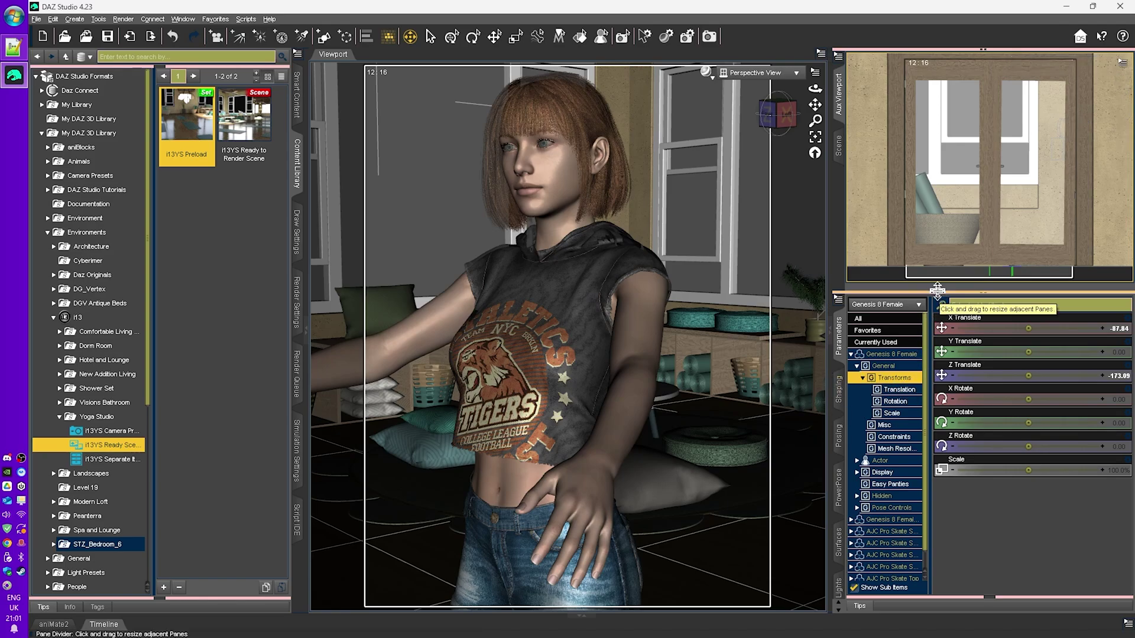
- Enlarge the Parameters pane and show the Scene outline in the upper panel
left_click_drag(939, 291, 939, 224)
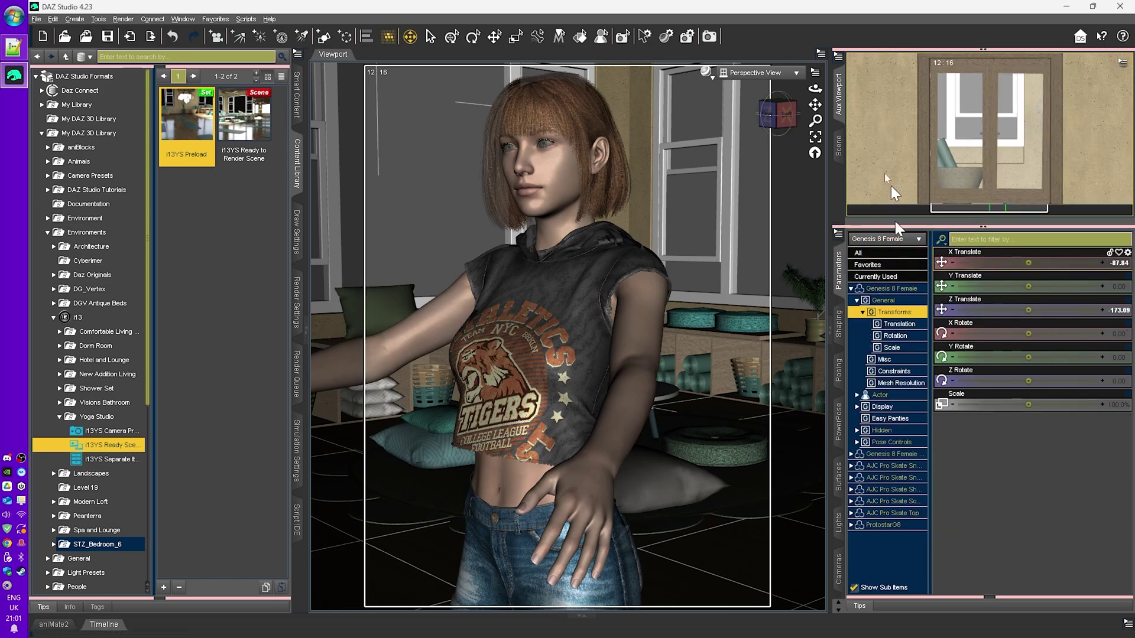
left_click(838, 145)
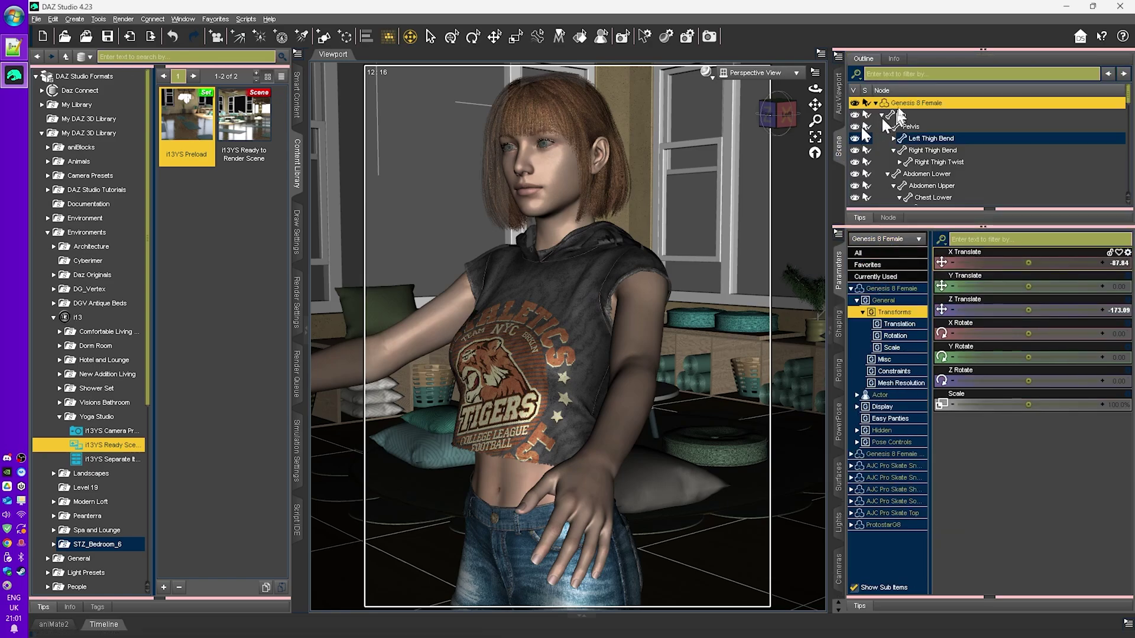
- In the figure's Pose controls, test a smile expression, then set Eyes Closed to 25%
left_click(883, 253)
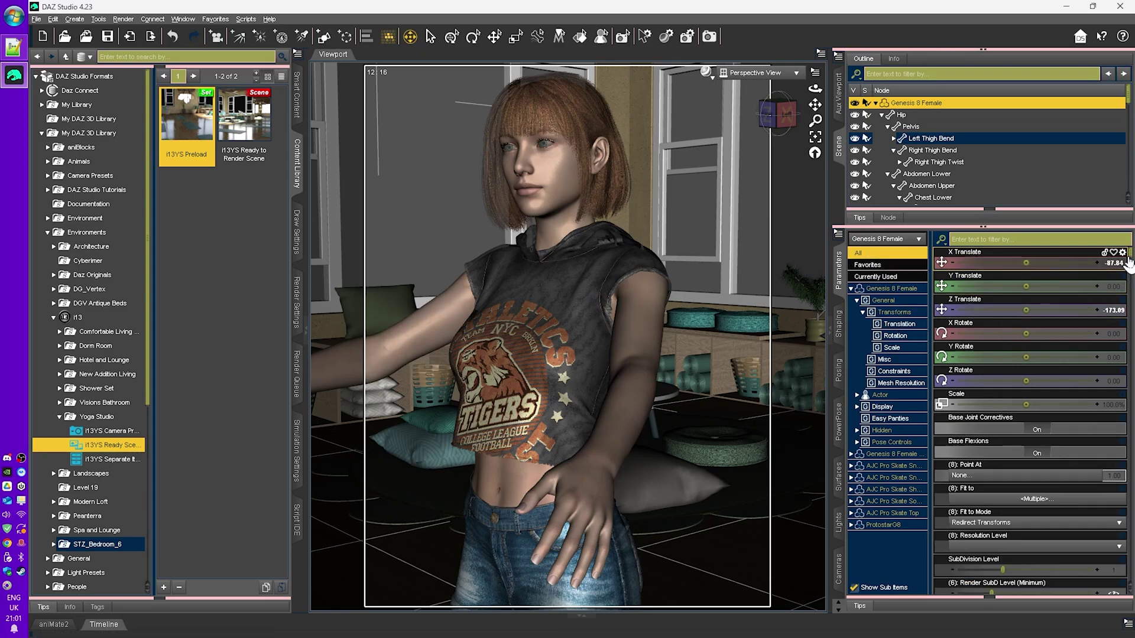
mouse_move(1129, 266)
left_mouse_down()
mouse_move(1130, 591)
mouse_move(1129, 255)
left_mouse_up()
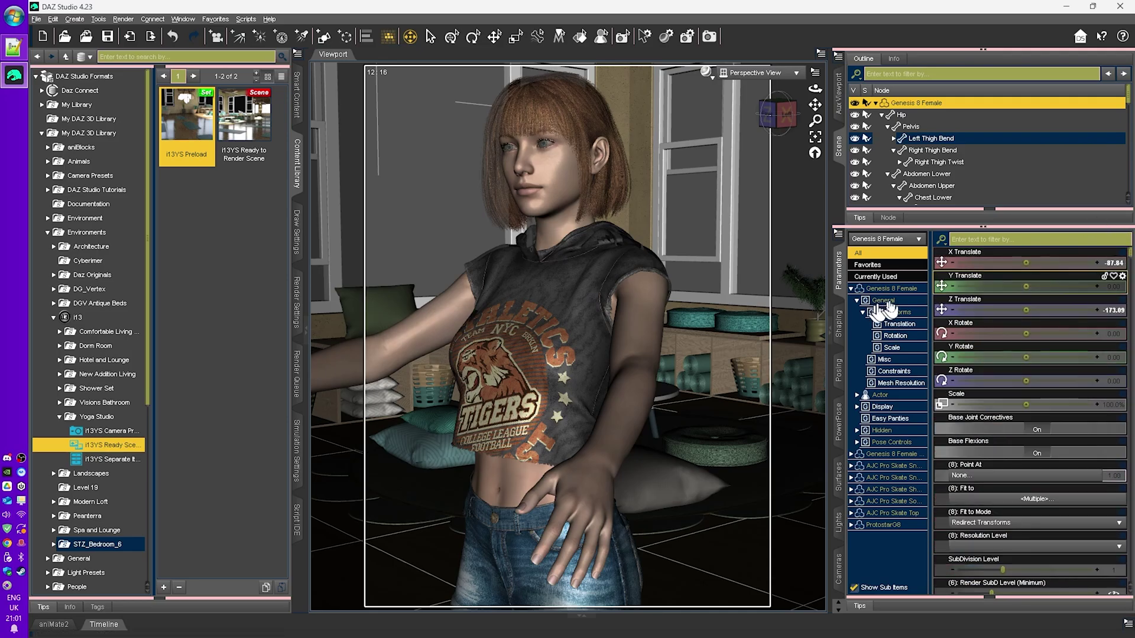
left_click(839, 325)
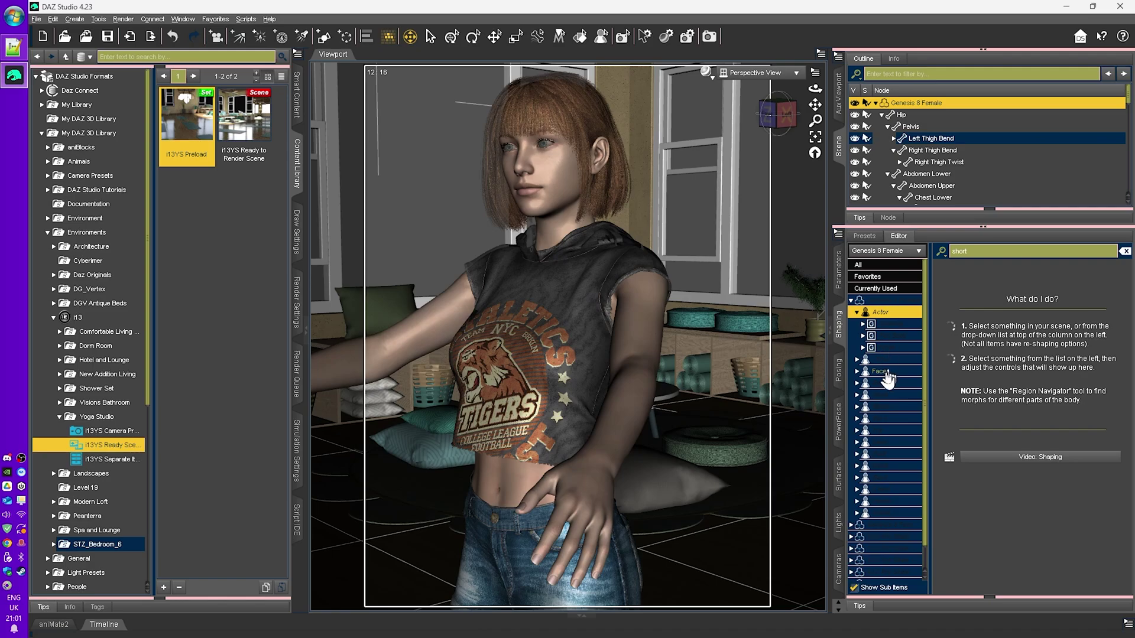
left_click(838, 371)
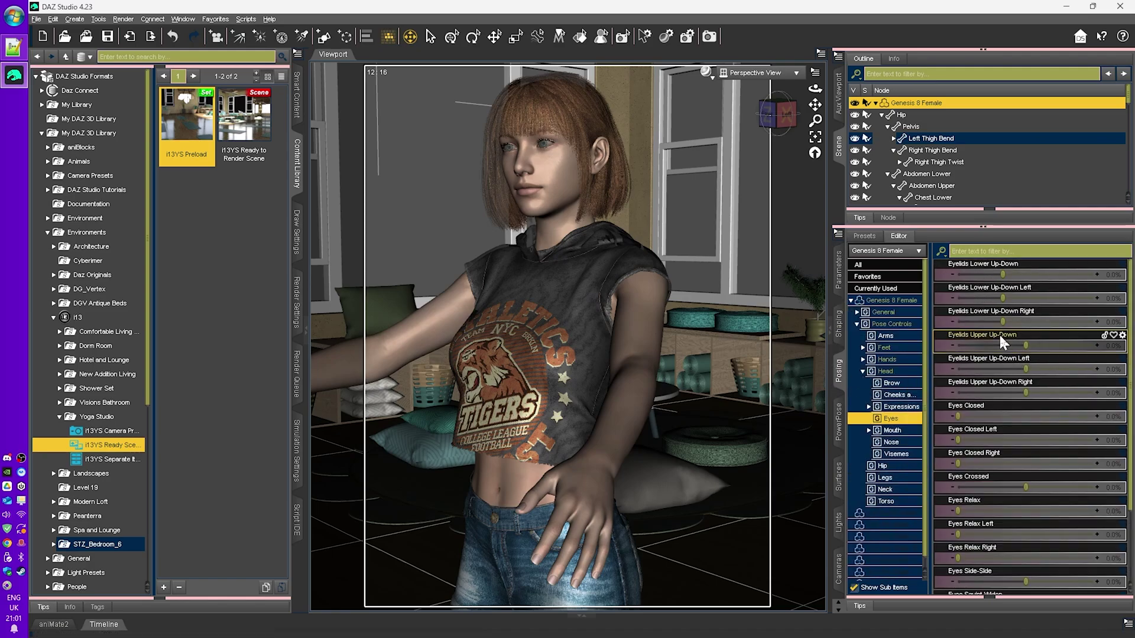
left_click(895, 407)
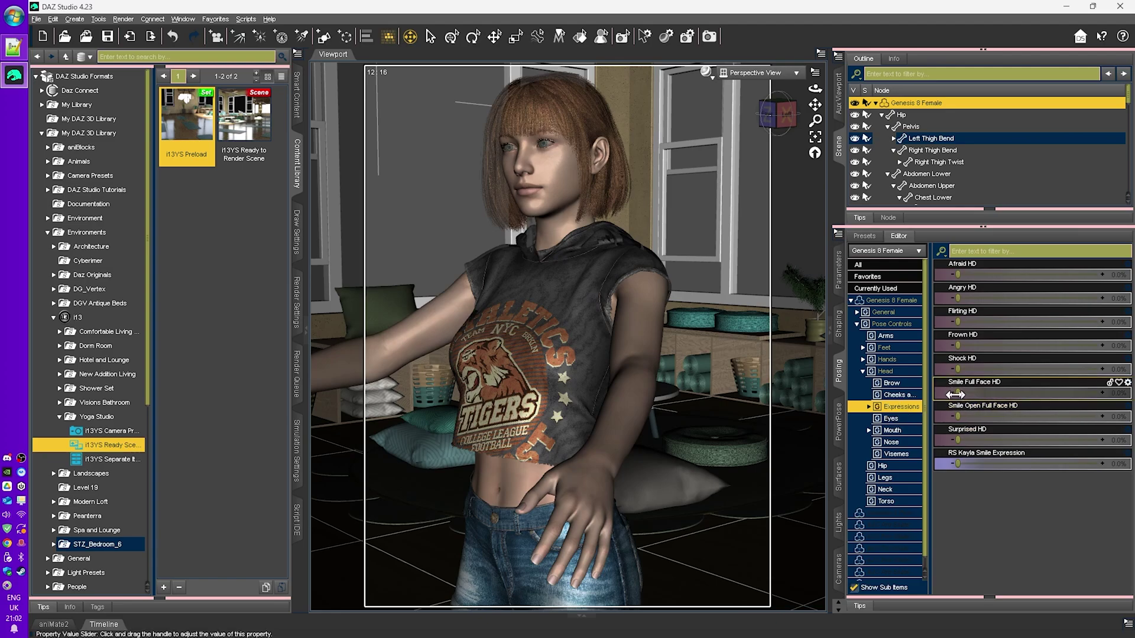
left_click_drag(958, 416, 934, 421)
left_click(890, 418)
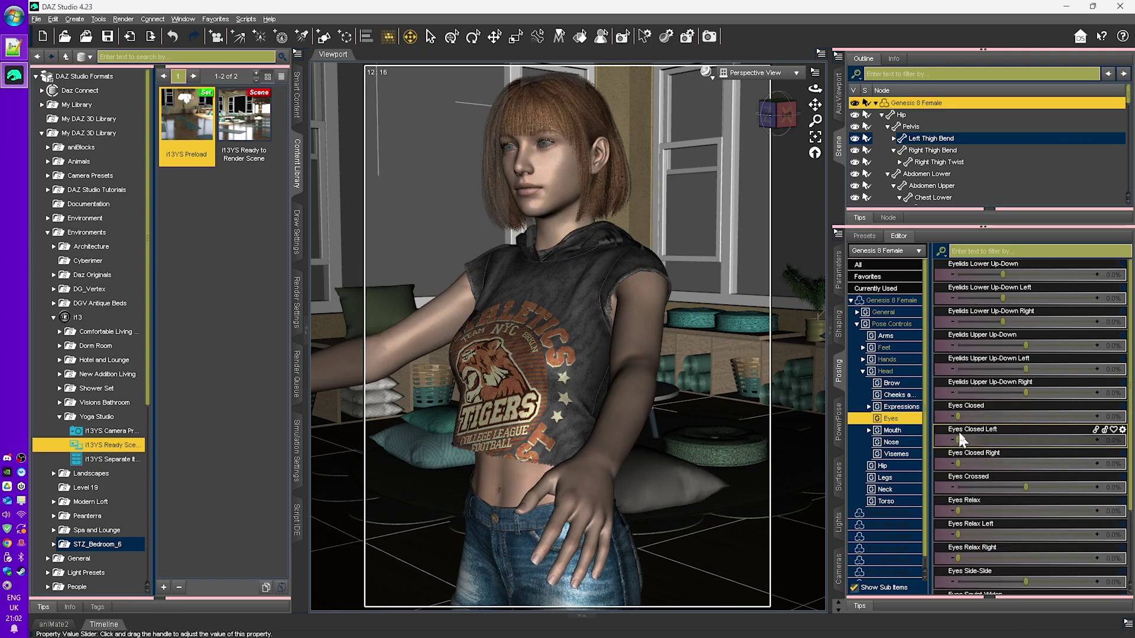
left_click_drag(951, 420, 893, 422)
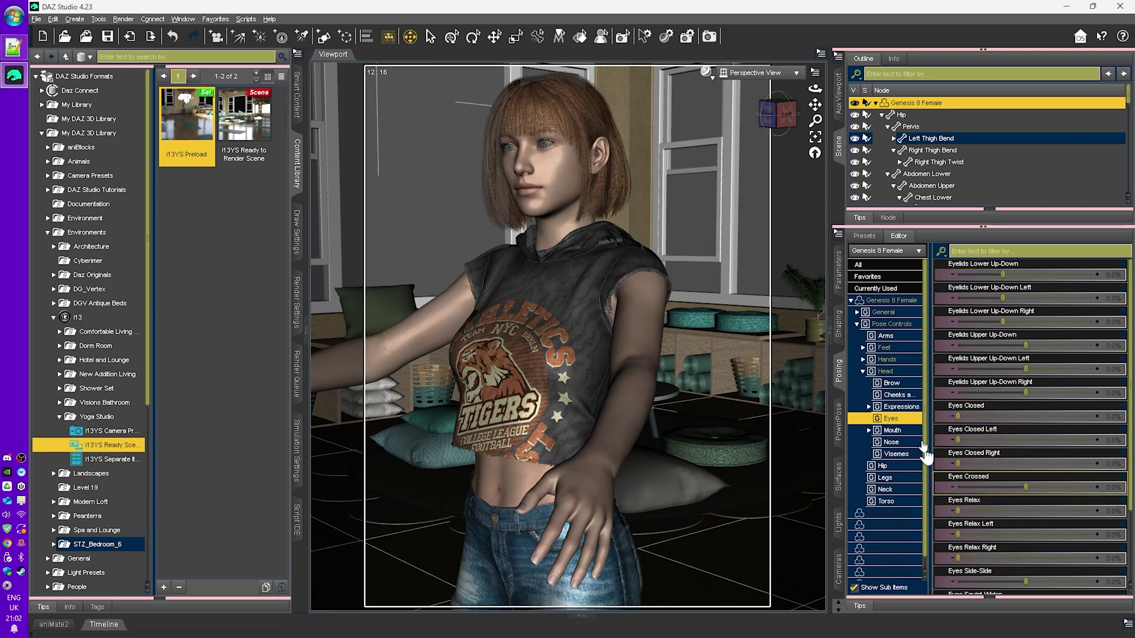
- Browse the PowerPose, Surfaces and Lights panes, then show the Yoga Cam settings
left_click(839, 421)
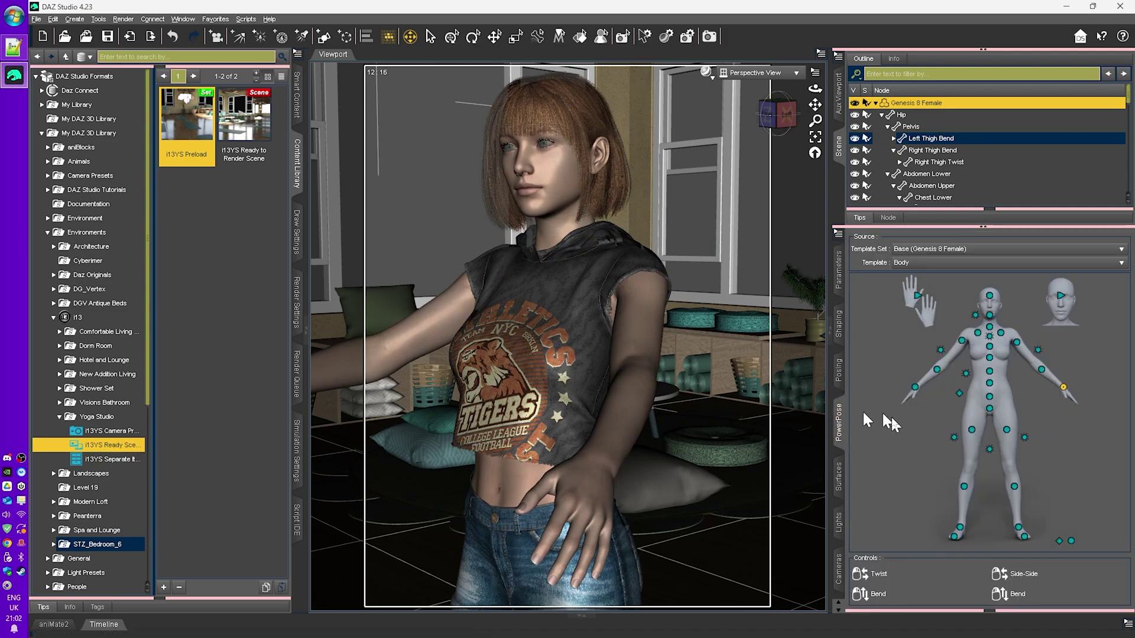
left_click(838, 478)
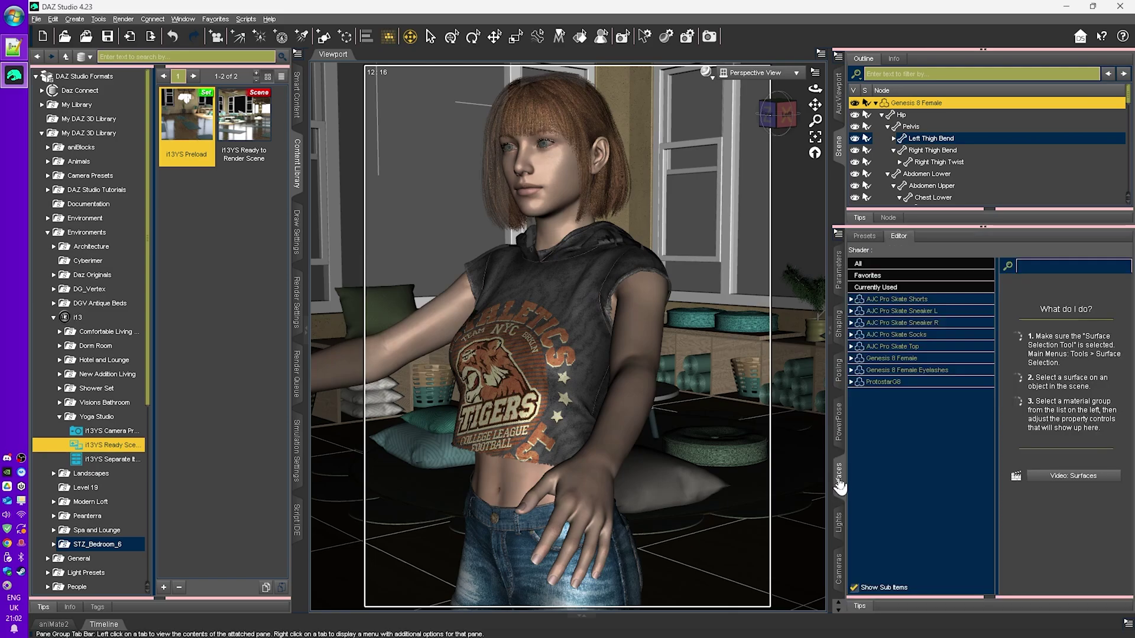
left_click(870, 267)
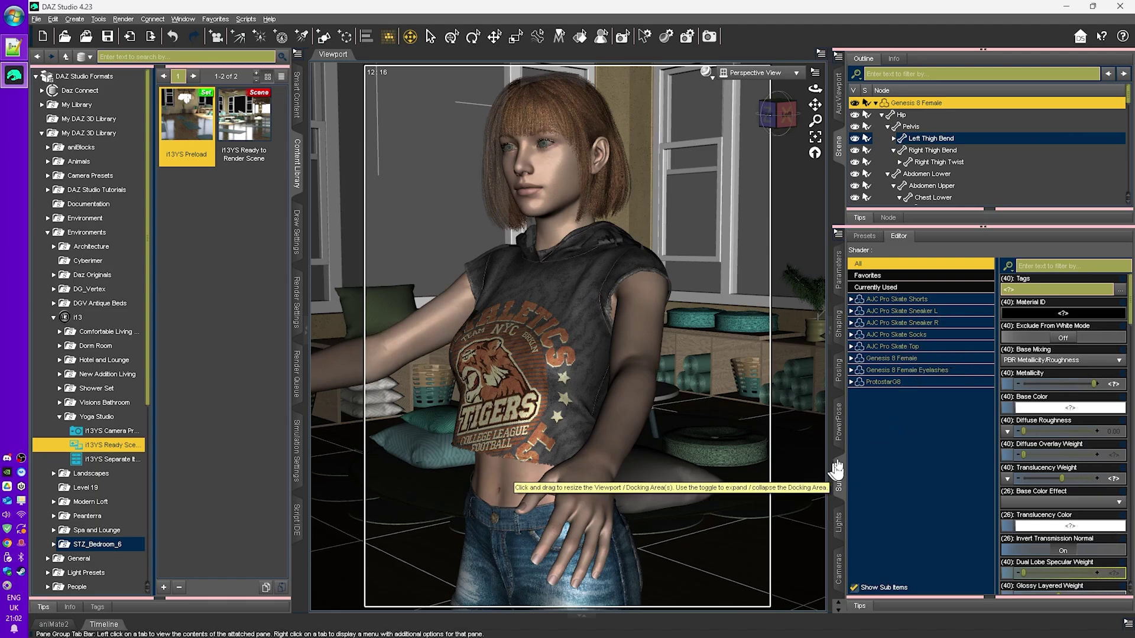
left_click(841, 506)
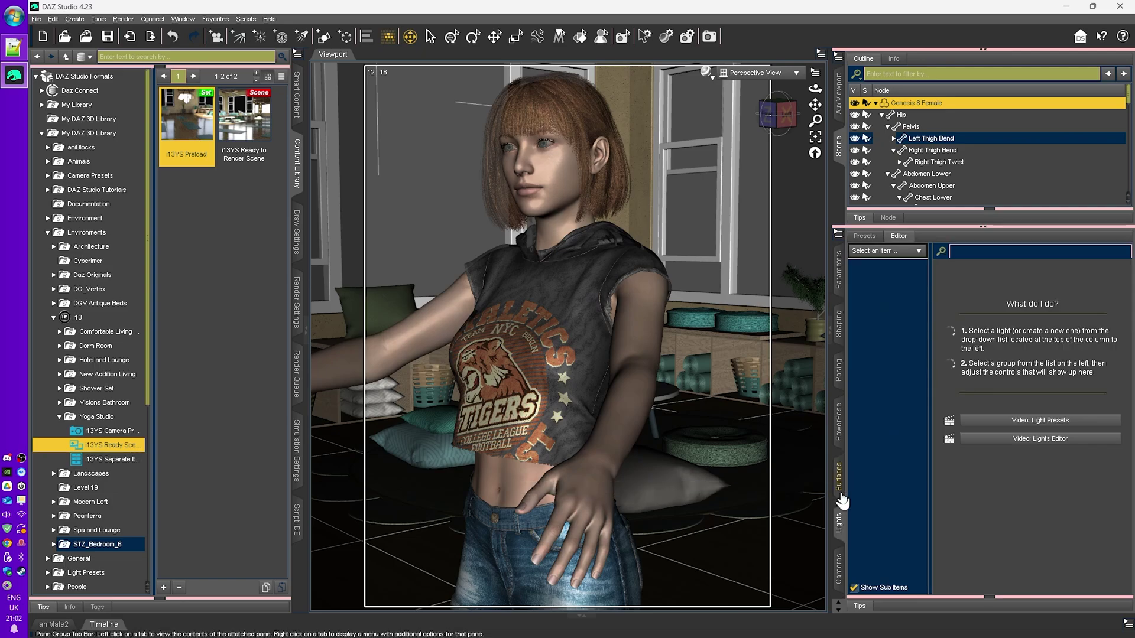
left_click(883, 251)
left_click(884, 253)
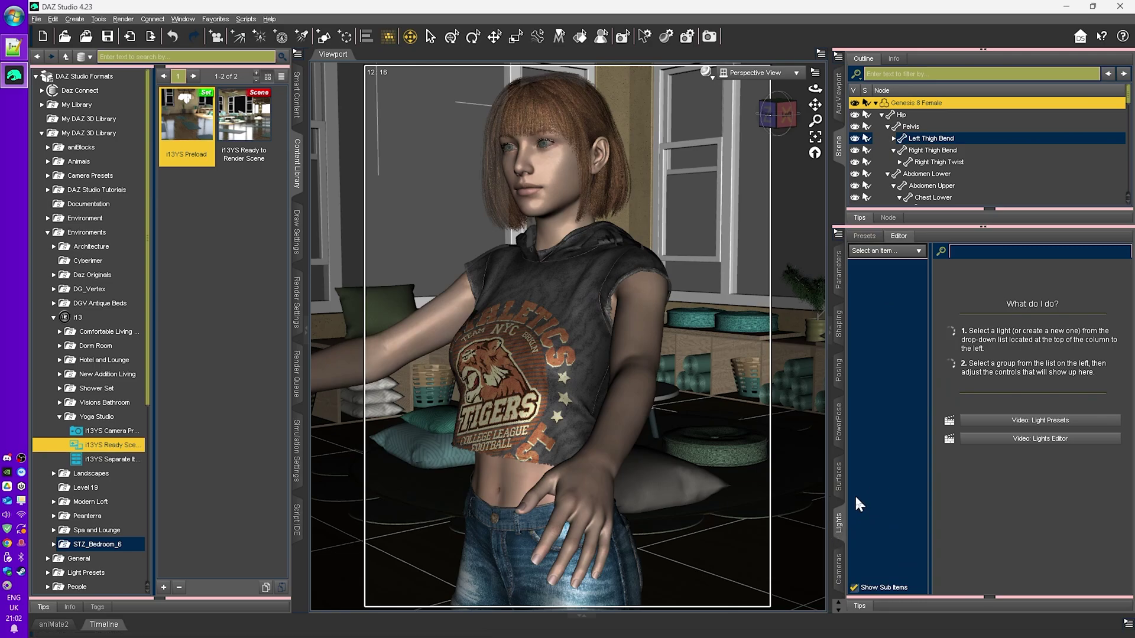
left_click(839, 568)
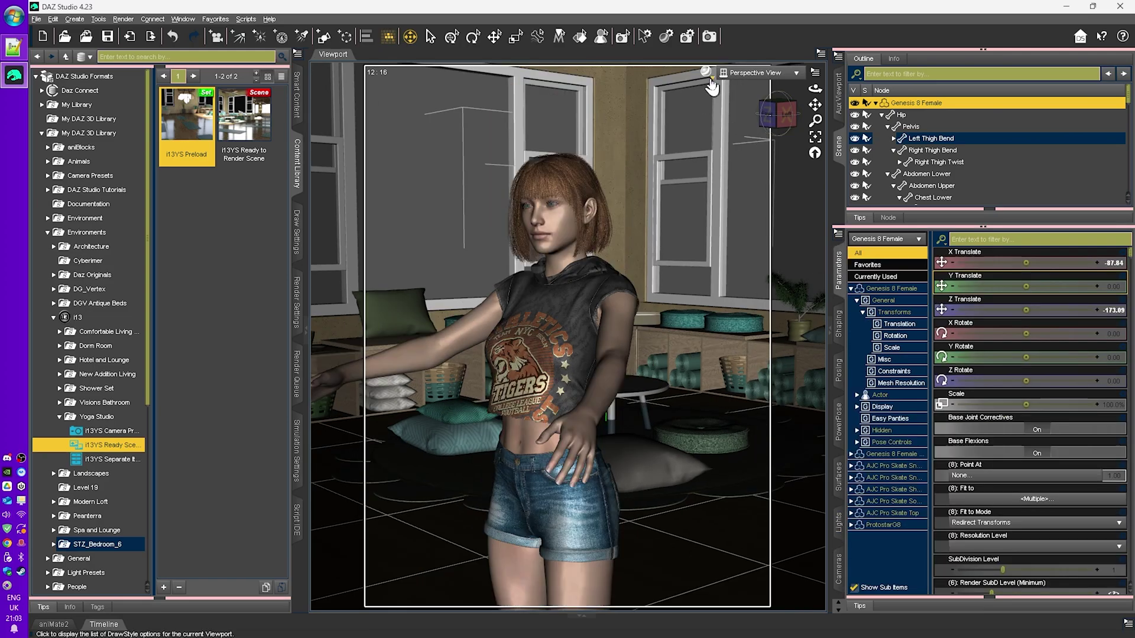
- Set the viewport draw style to NVIDIA Iray and select the Camera Presets library folder
left_click(706, 72)
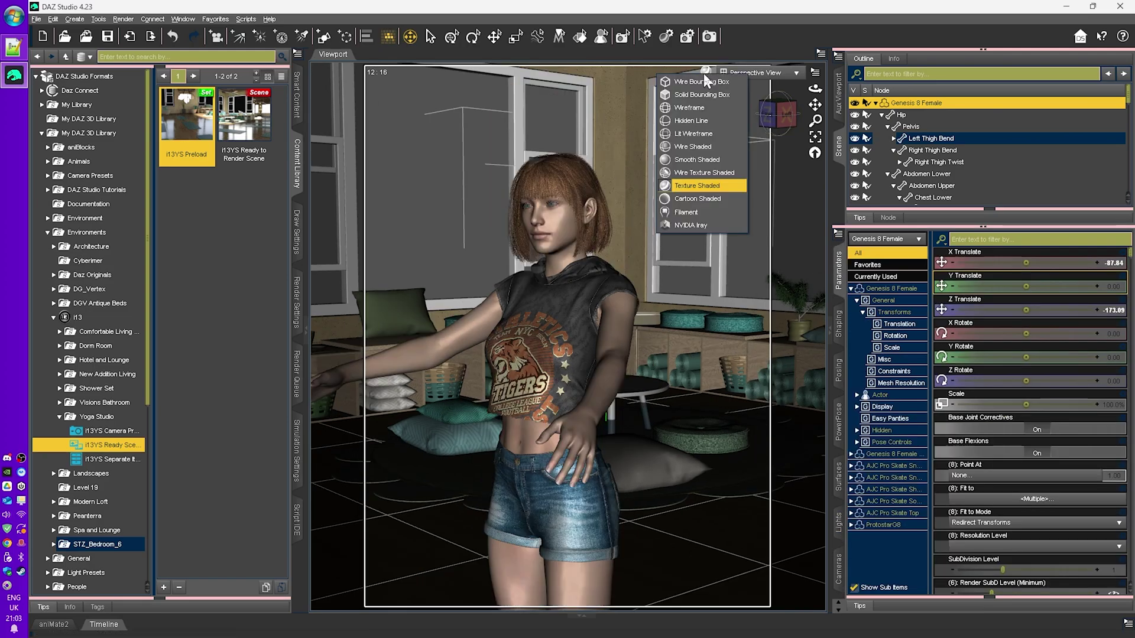
left_click(687, 225)
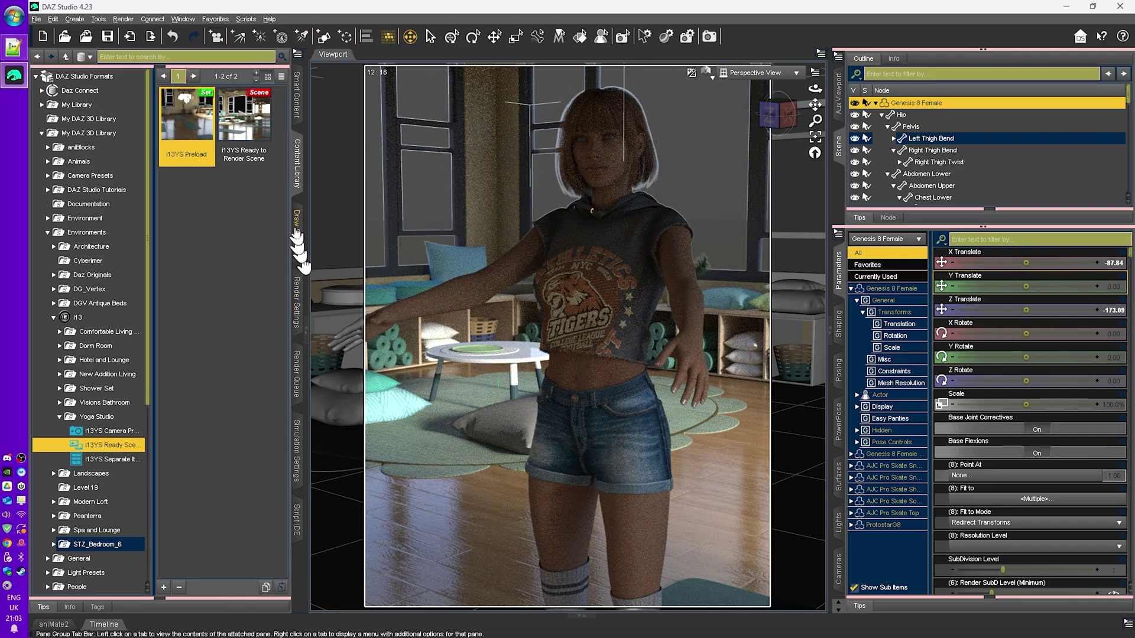
left_click(136, 175)
- Apply the Angels Secrets Aiko 7 01 pose from Poses > By Function > Standing
left_click(297, 107)
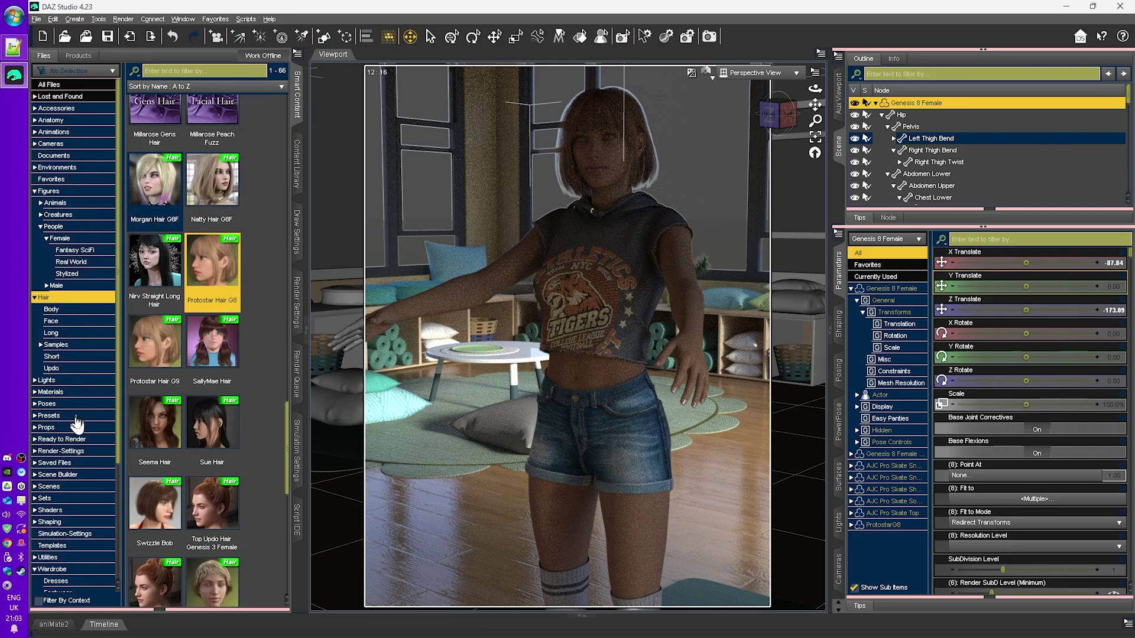
left_click(50, 404)
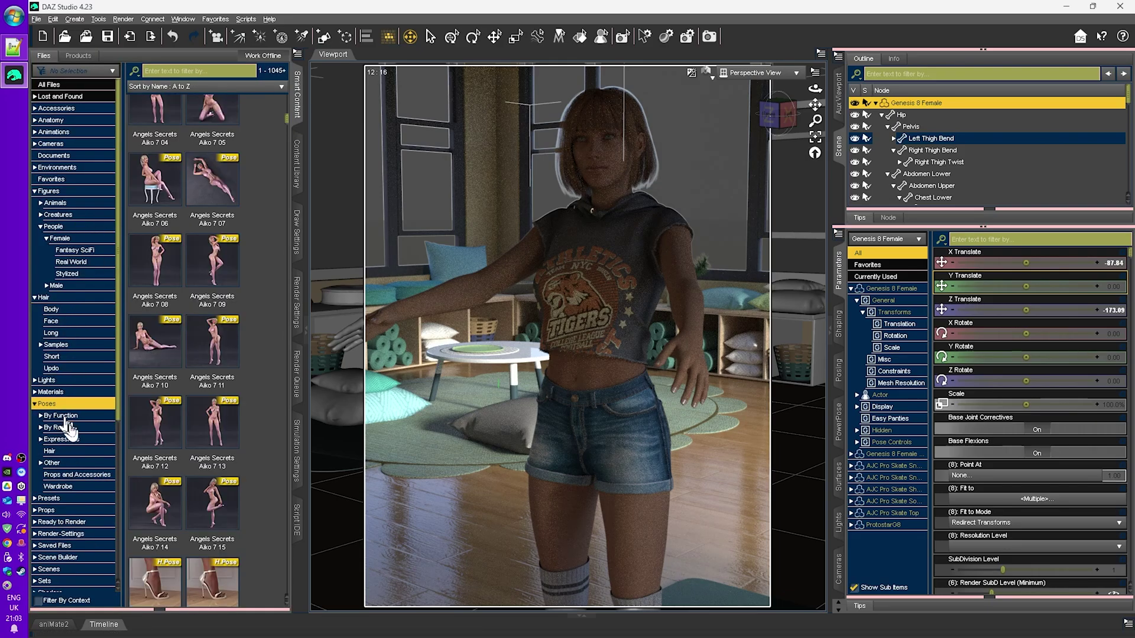
left_click(69, 417)
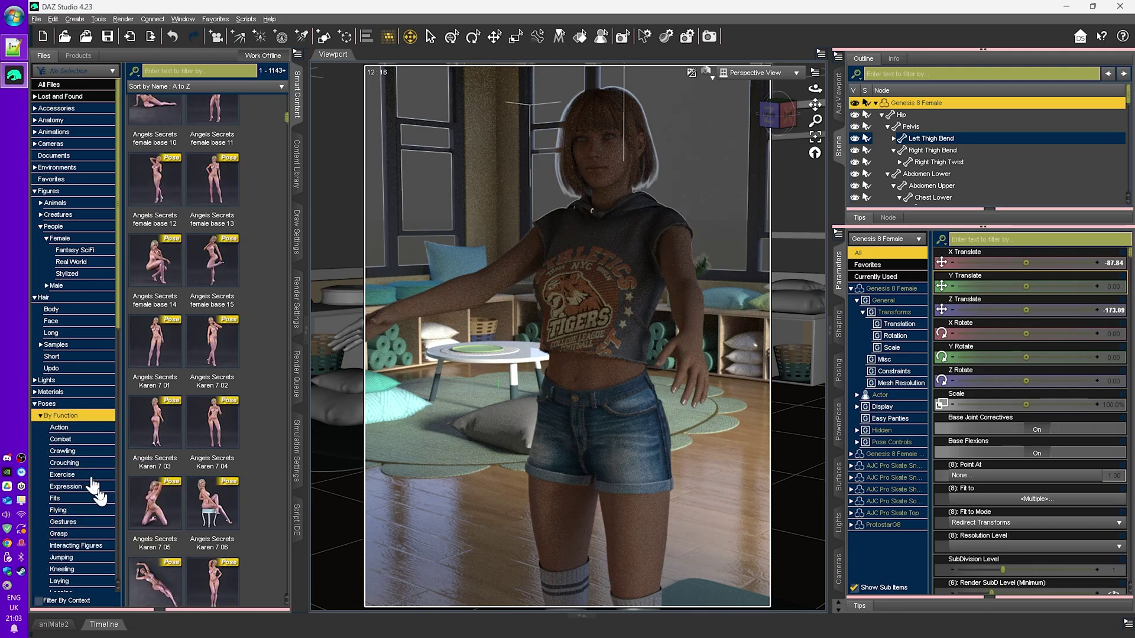
scroll(121, 403, "down", 6)
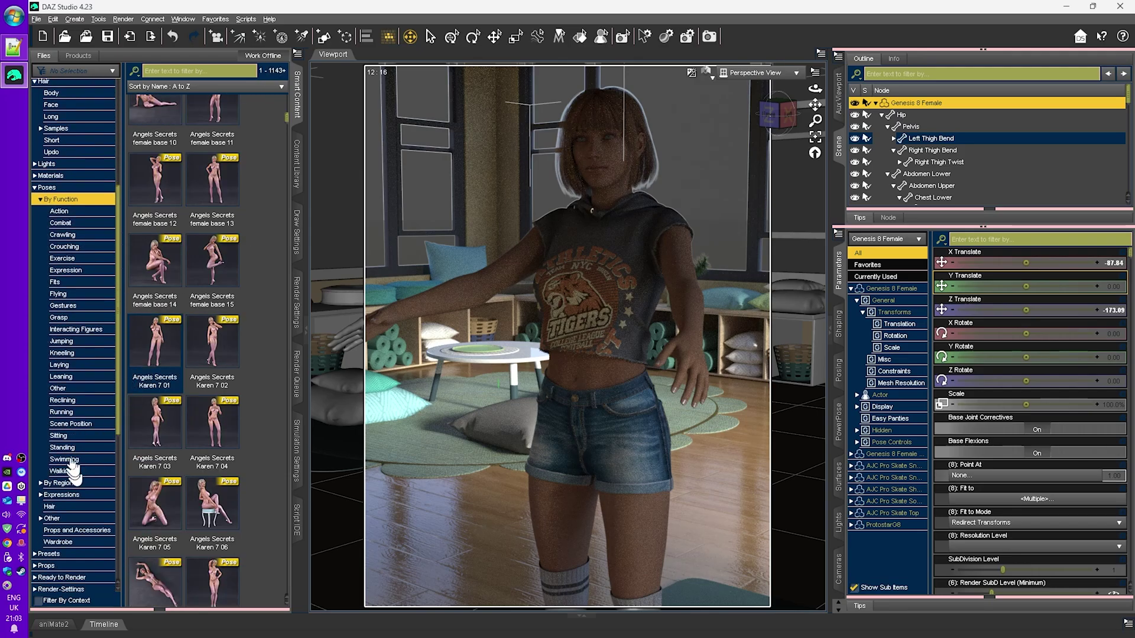
left_click(70, 448)
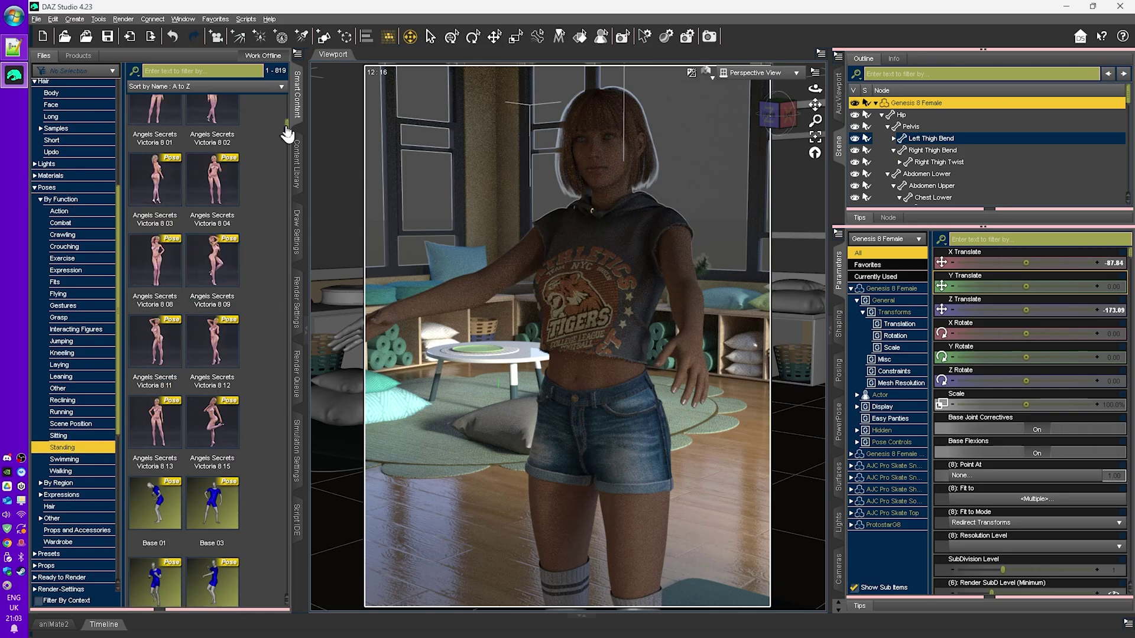
left_click_drag(287, 129, 289, 106)
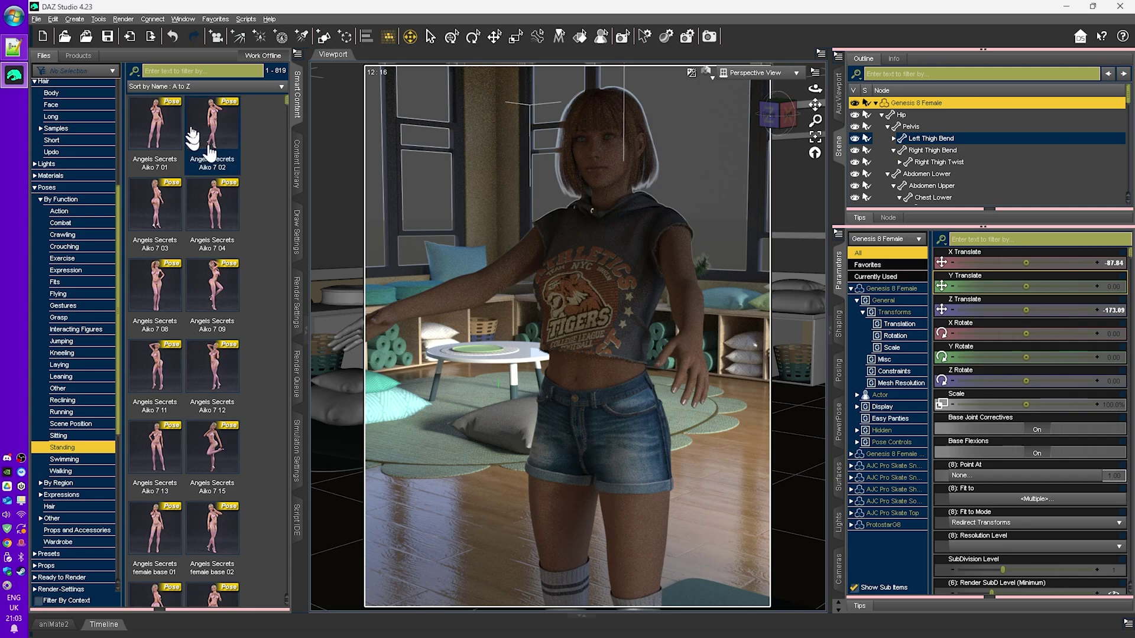
left_click(160, 124)
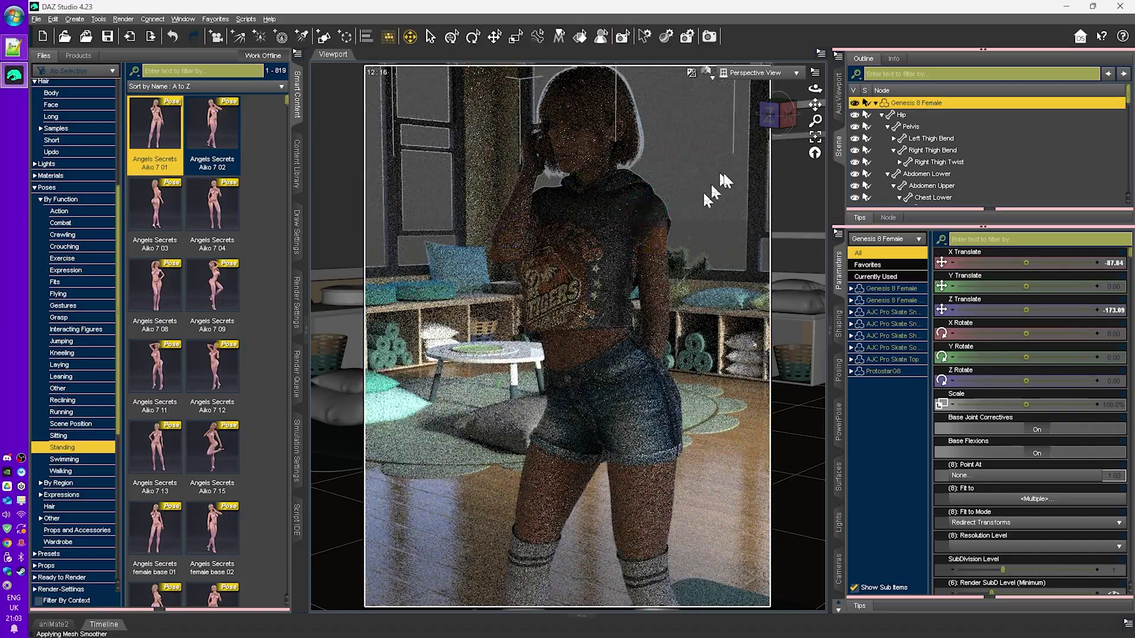
- Orbit toward the shelves and adjust X/Z Translate and Y Rotate, ending at X Translate -88.24
mouse_move(815, 88)
left_mouse_down()
mouse_move(769, 94)
mouse_move(815, 94)
left_mouse_up()
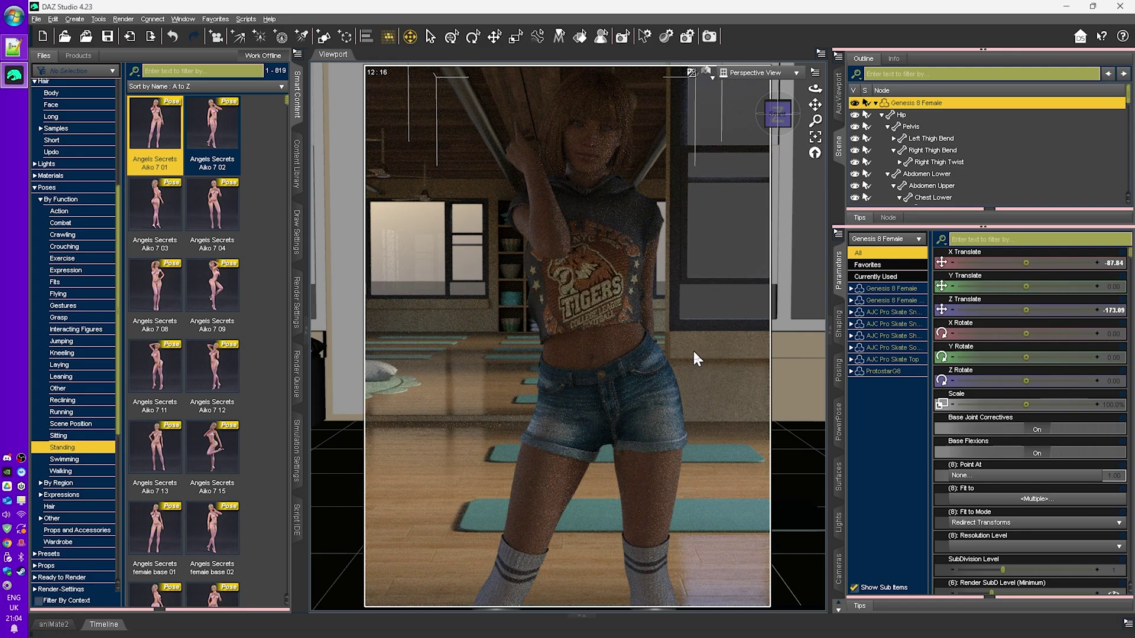
left_click_drag(815, 89, 890, 409)
left_click_drag(1029, 263, 981, 262)
left_click_drag(1027, 309, 982, 310)
left_click_drag(1027, 357, 1099, 357)
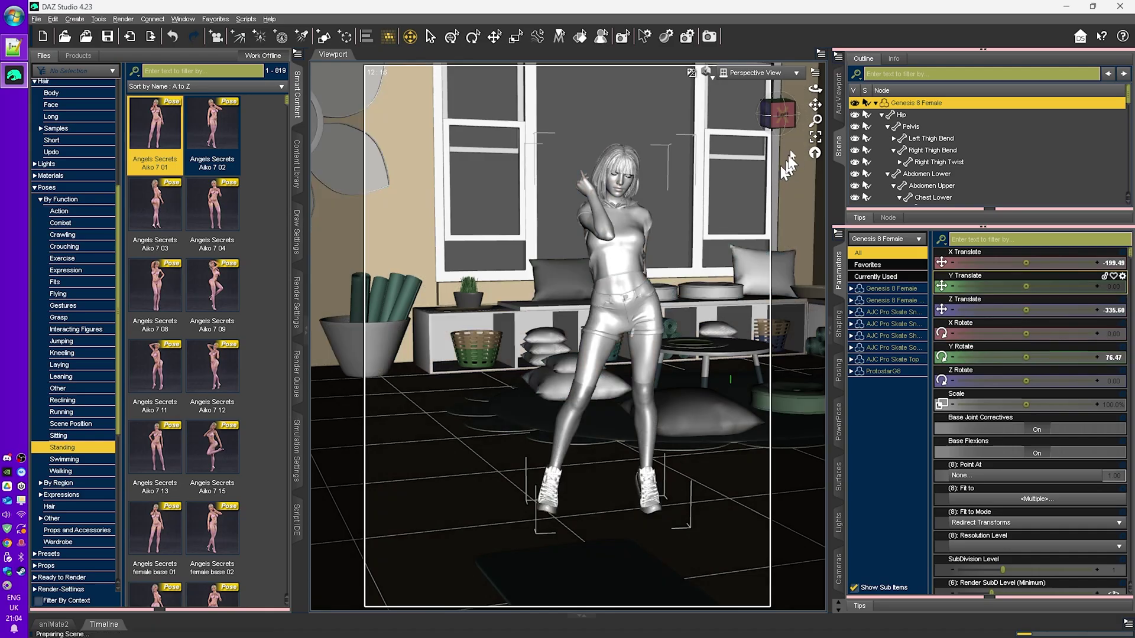
left_click_drag(1025, 264, 1018, 262)
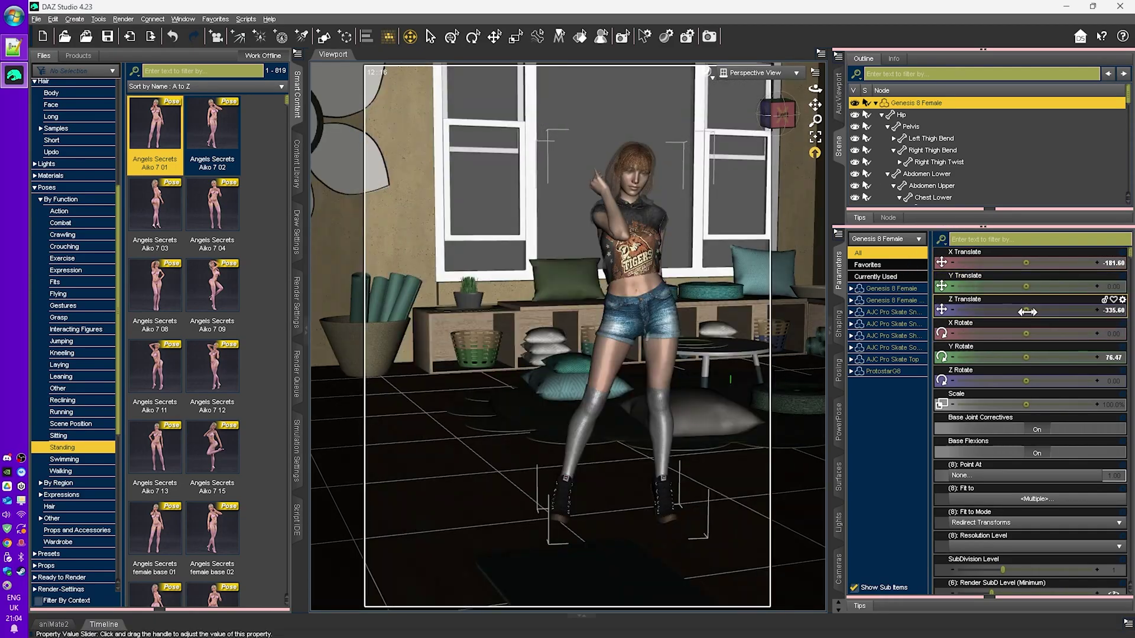
mouse_move(1026, 309)
left_mouse_down()
mouse_move(1062, 310)
mouse_move(1005, 310)
left_mouse_up()
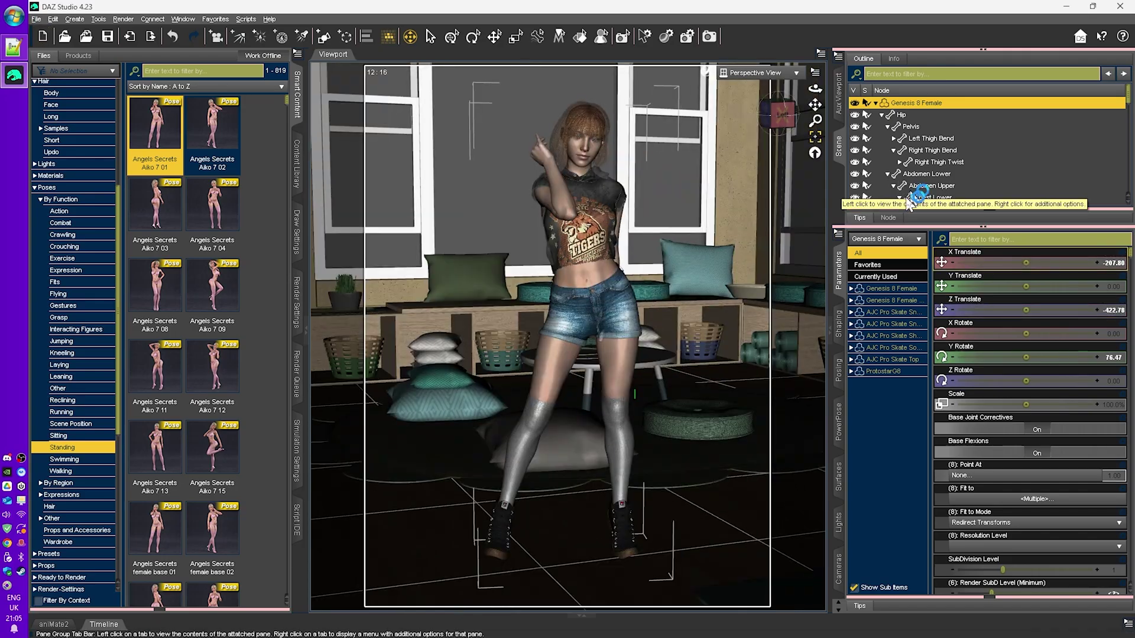
mouse_move(1026, 262)
left_mouse_down()
mouse_move(1048, 262)
mouse_move(1021, 263)
left_mouse_up()
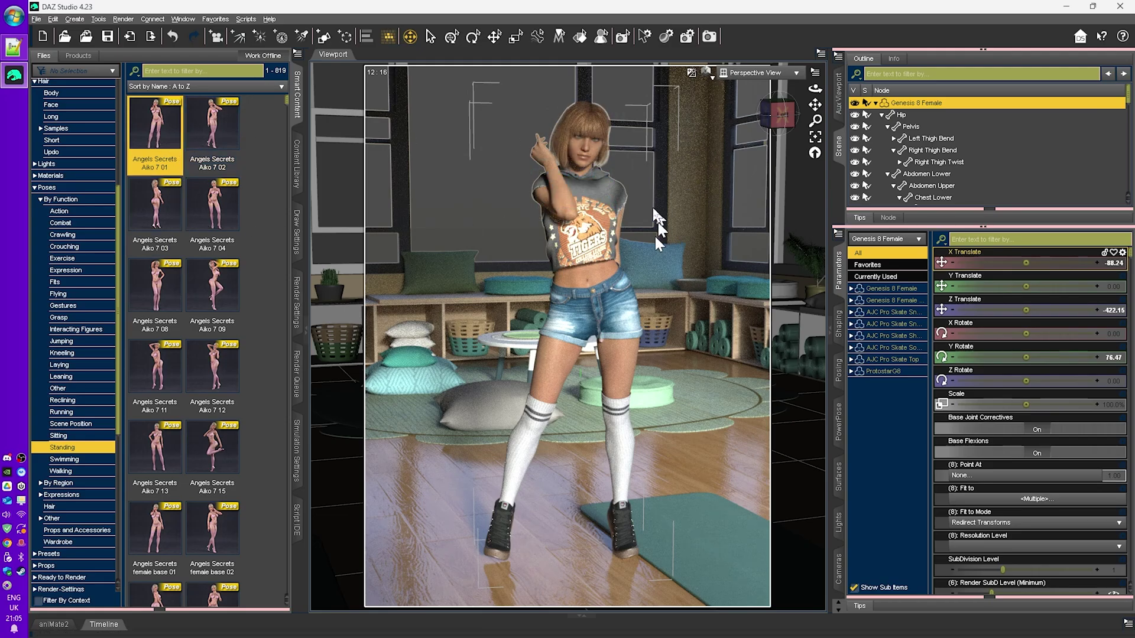
- With the Rotate tool, bend both shoulders and tilt and twist the right foot
key("ctrl+e")
left_click(552, 174)
left_click_drag(555, 207, 520, 184)
left_click_drag(617, 178, 632, 237)
left_click(502, 520)
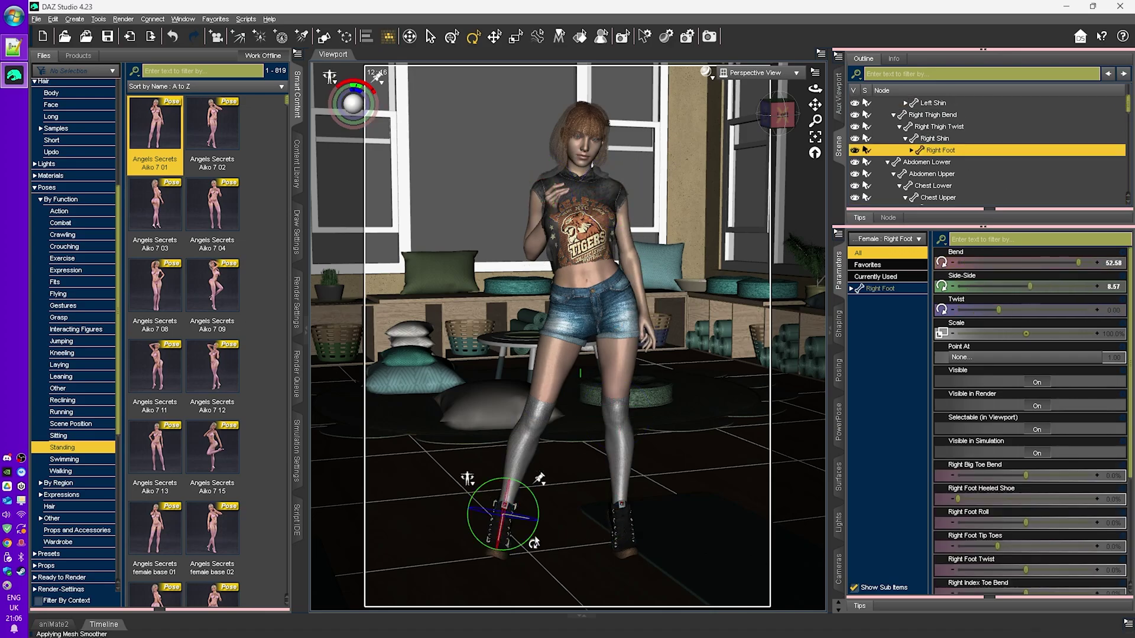
left_click_drag(543, 545, 793, 489)
key("ctrl+e")
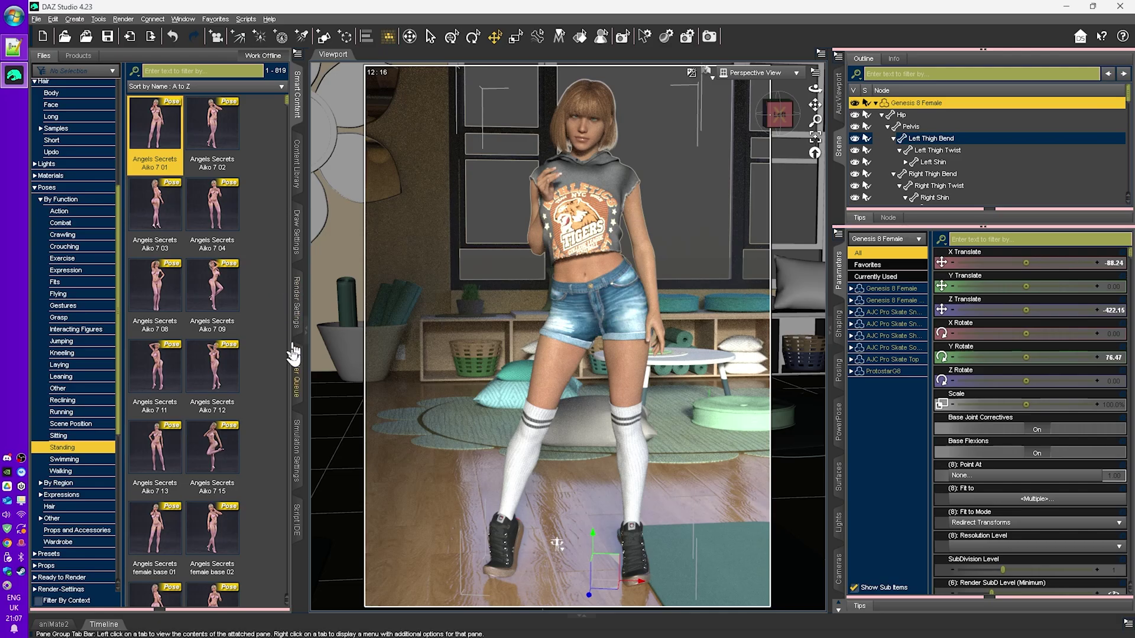
- In Render Settings, set pixel height to 1080 and aspect width to 9 for a 608 × 1080 portrait
left_click(296, 378)
left_click(297, 306)
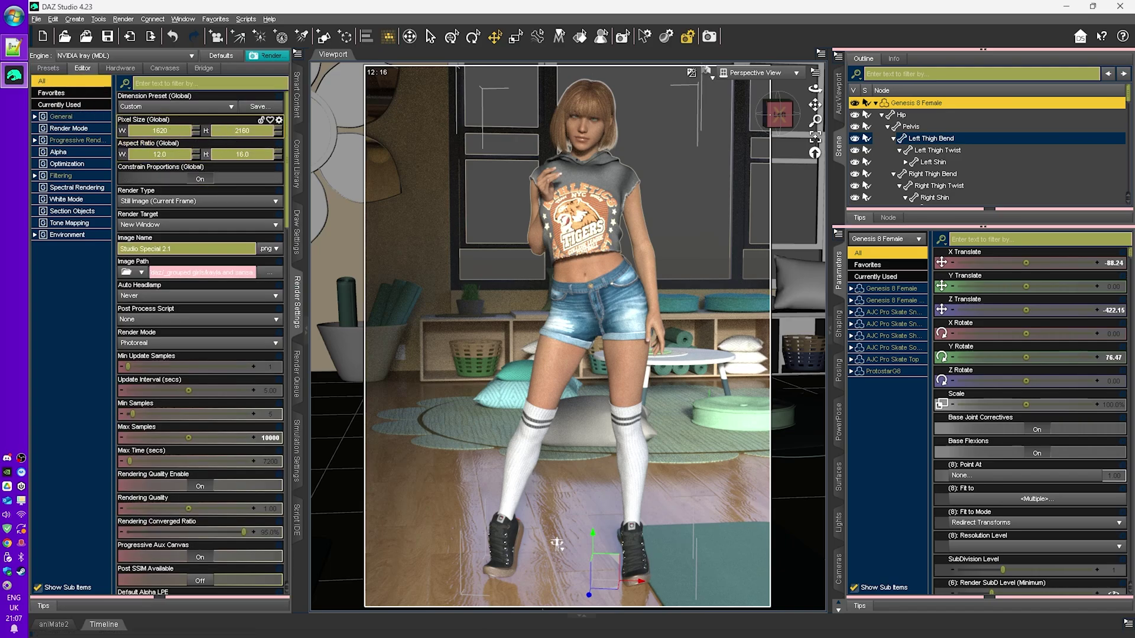
left_click_drag(239, 130, 271, 134)
type("1080")
key("Return")
double_click(162, 154)
type("9")
key("Tab")
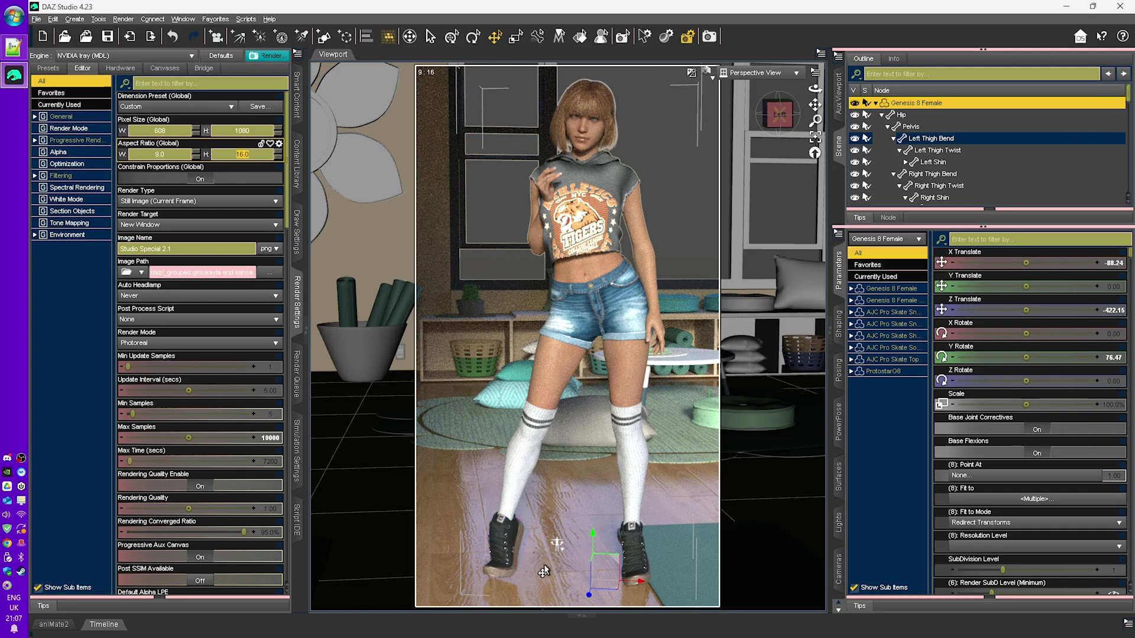
- Rotate the Right Thigh Bend to -22.74 bend, -16.56 side-side and 16.68 twist
left_click(500, 541)
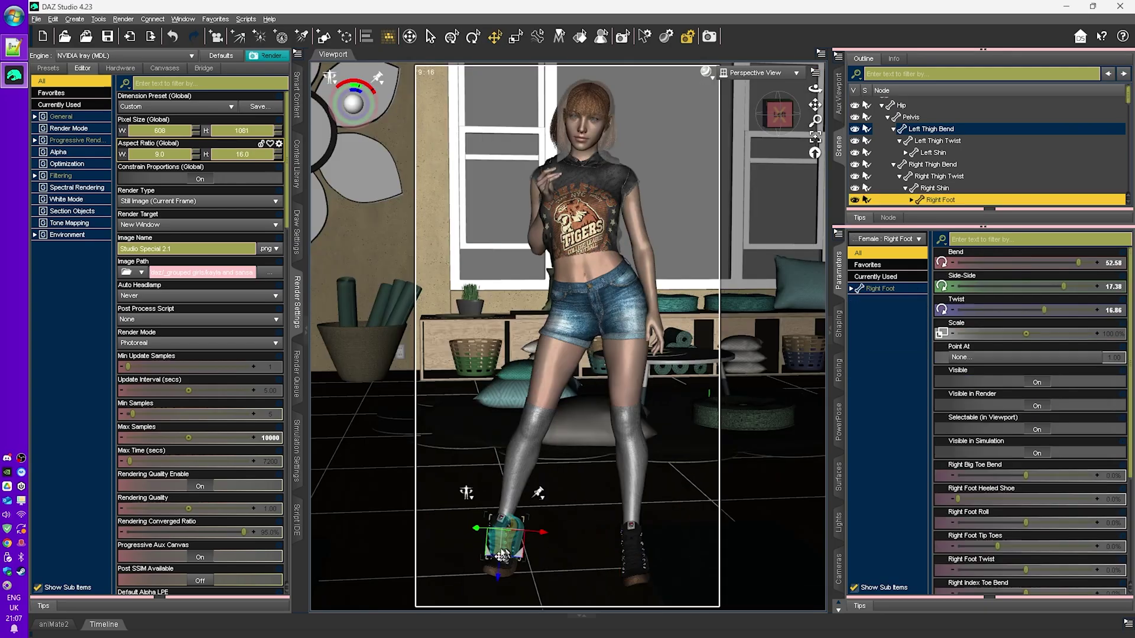
left_click(585, 355)
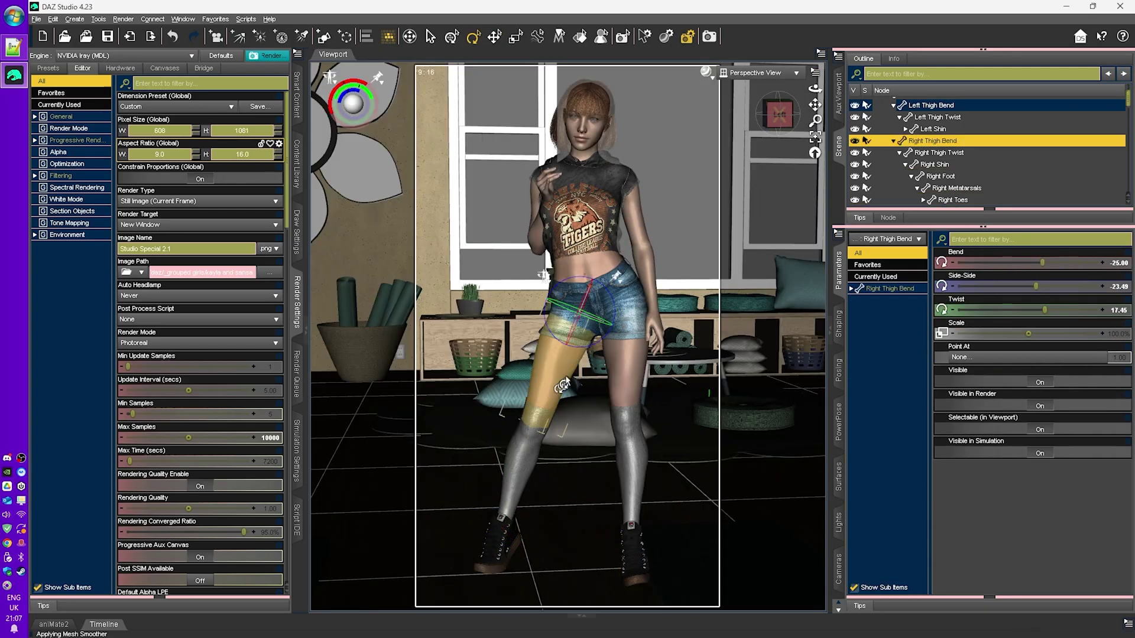
left_click_drag(589, 357, 700, 209)
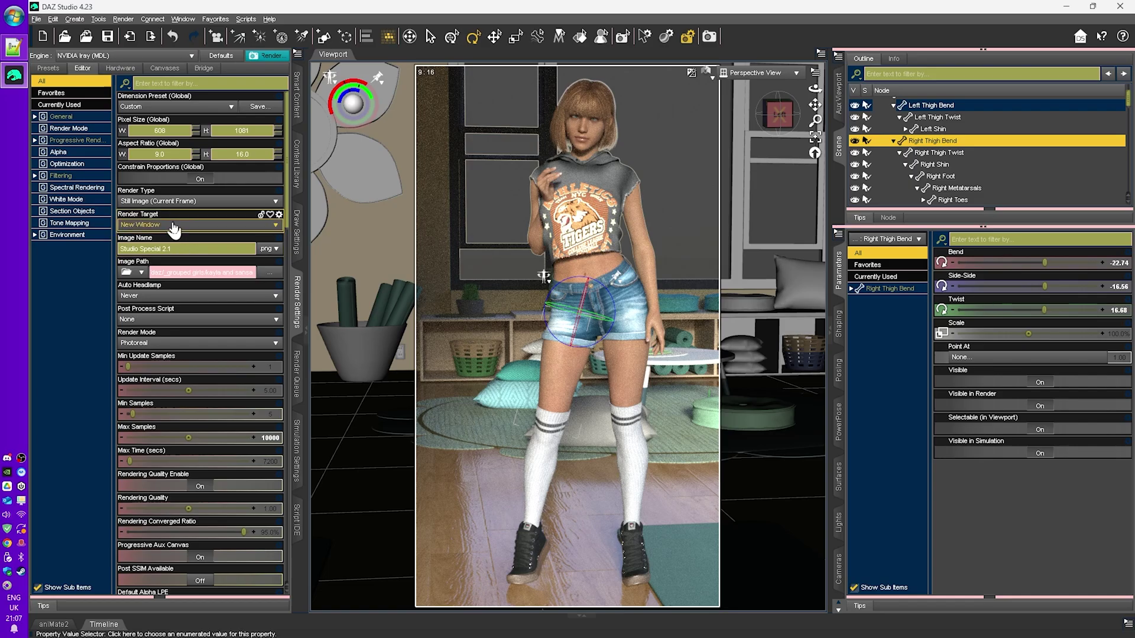
left_click(173, 226)
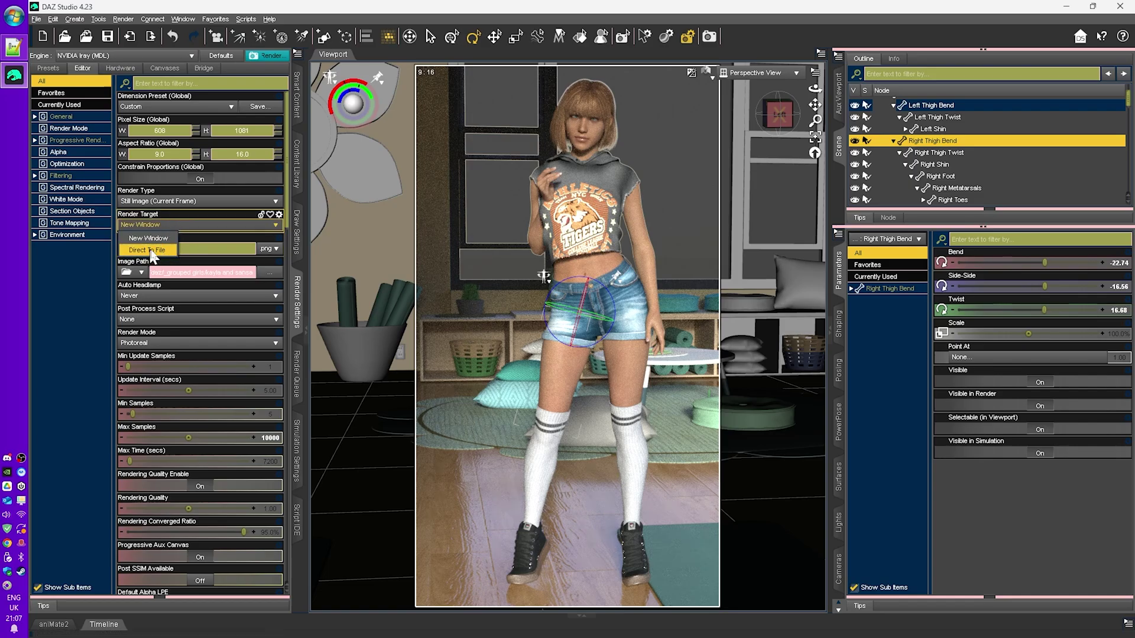
- Leave the render target unchanged, review Tone Mapping and Environment, and launch the NVIDIA Iray render
left_click(215, 239)
left_click(296, 378)
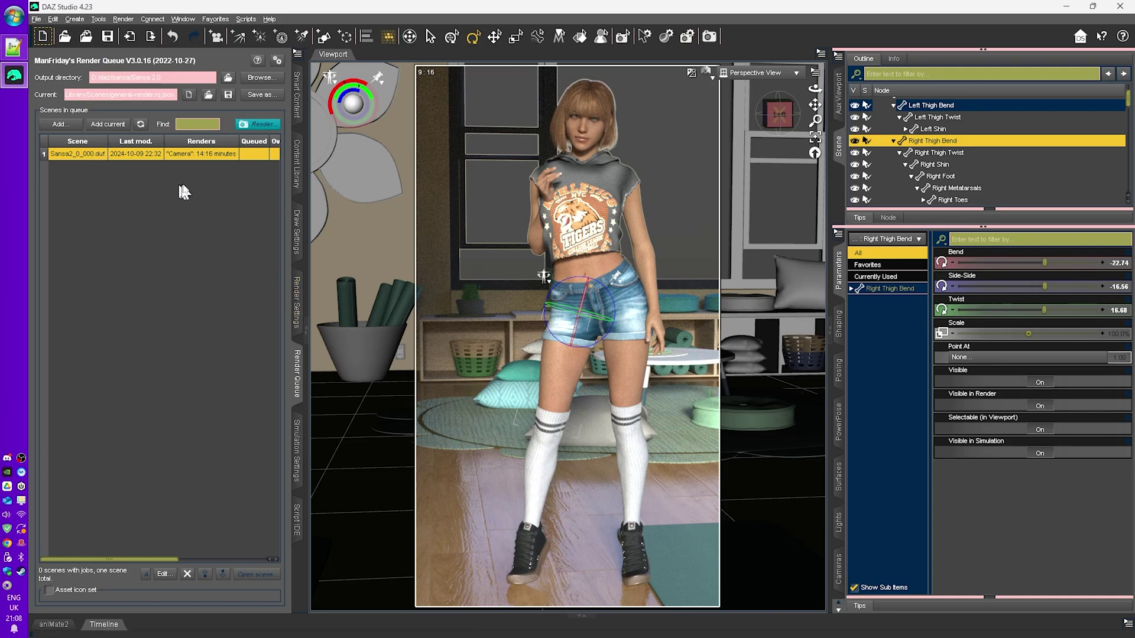
left_click(298, 312)
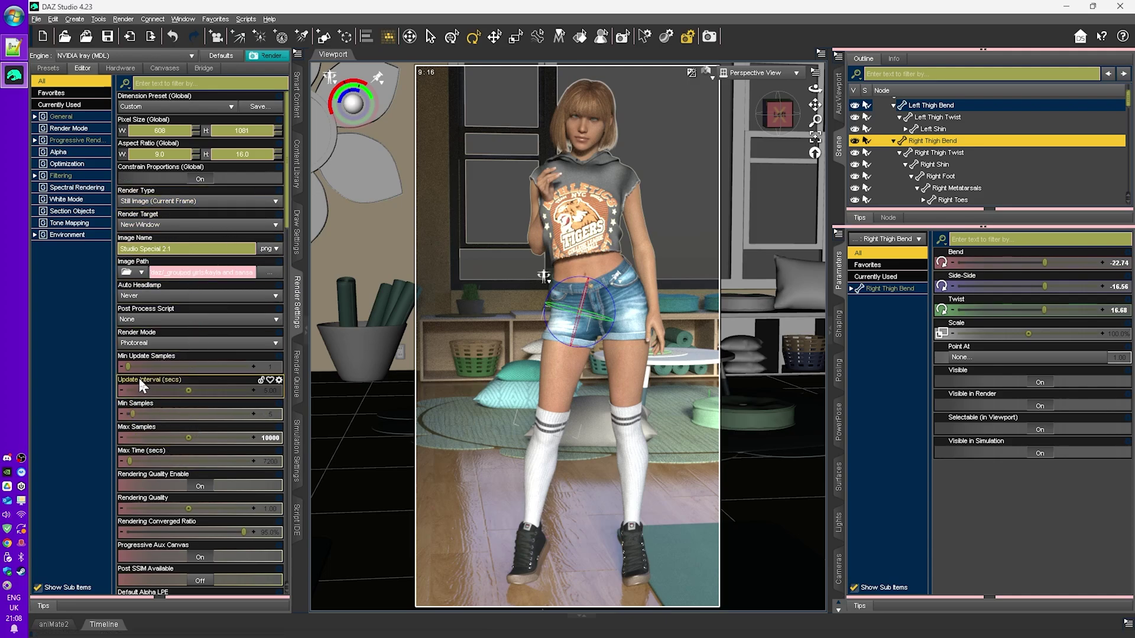
left_click(68, 224)
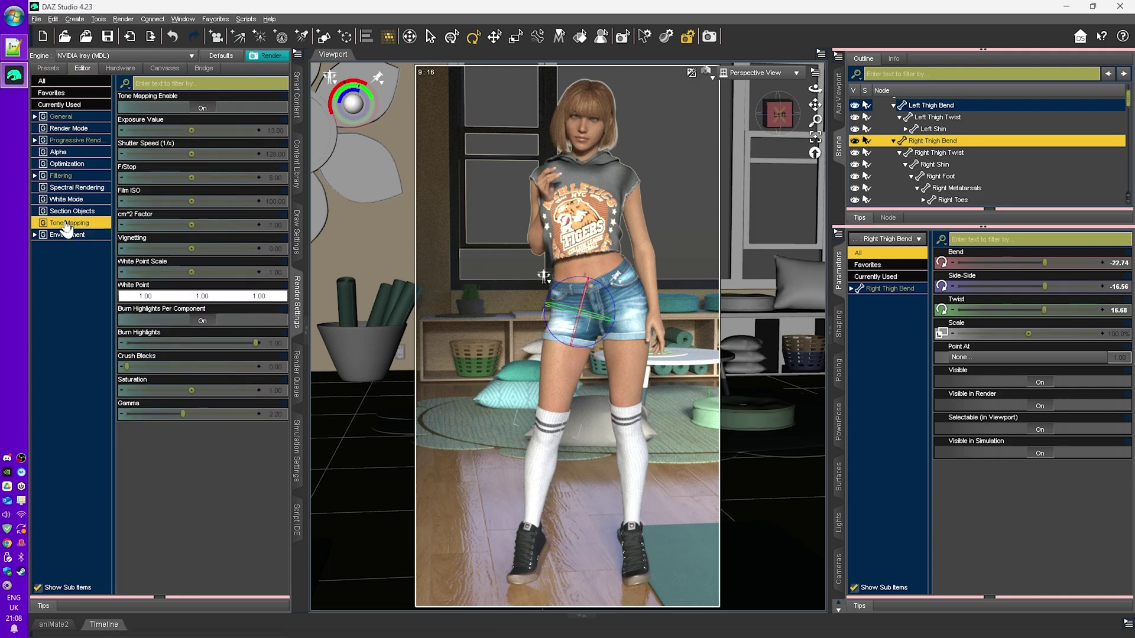
left_click(83, 235)
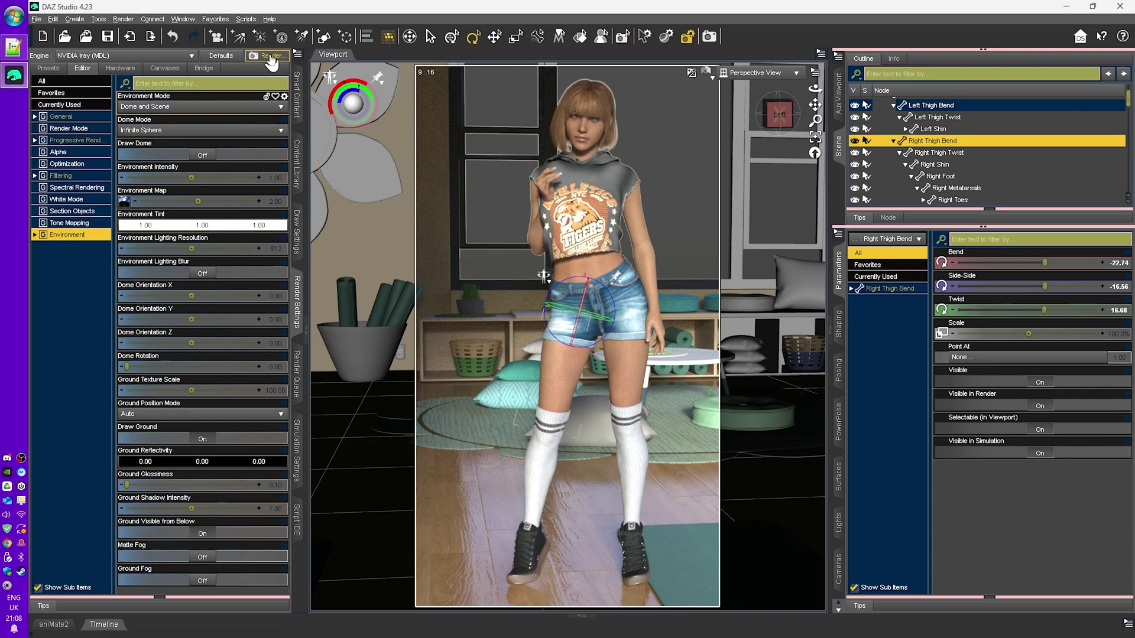
left_click(269, 56)
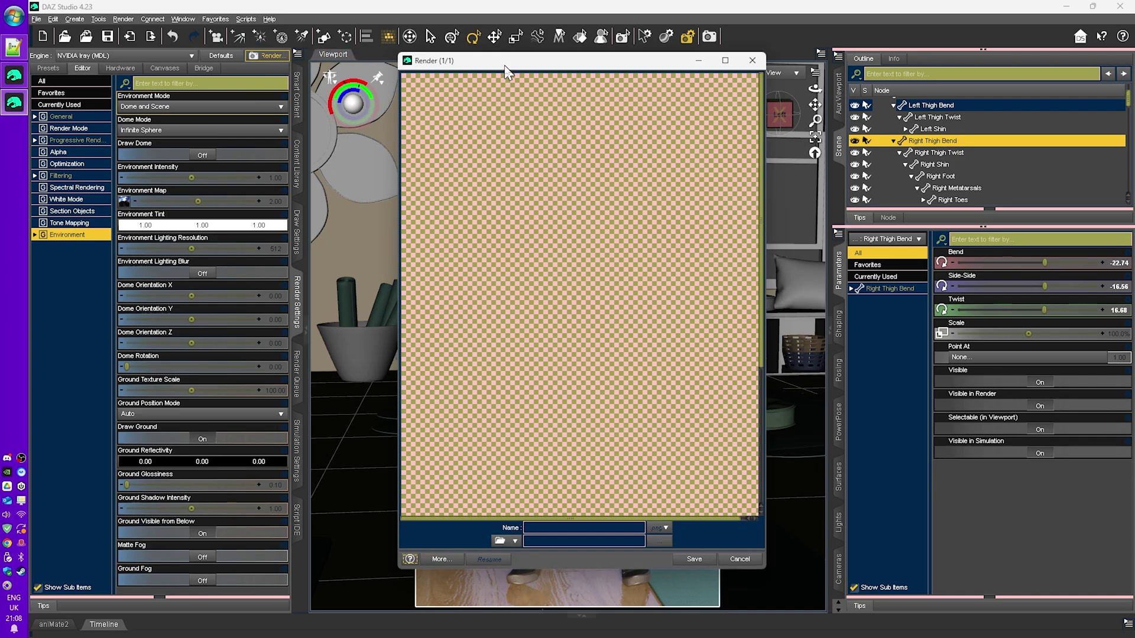
- Move the Render window and progress readout aside until the Iray image finishes, then bring the render forward
left_click_drag(505, 71, 202, 74)
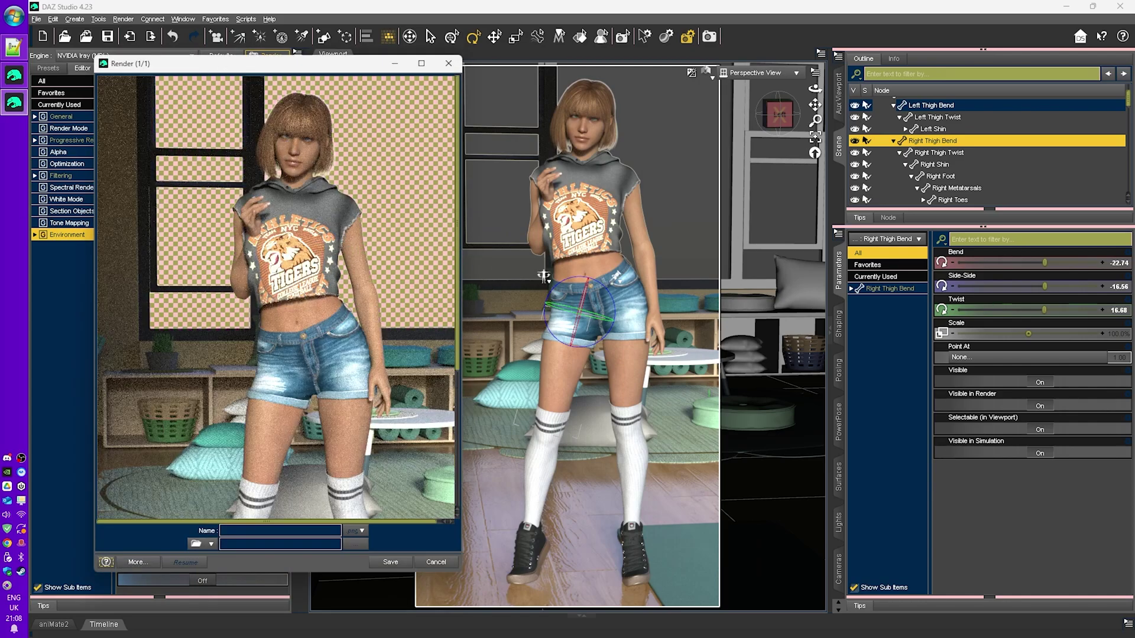
left_click(543, 276)
left_click_drag(804, 402, 910, 136)
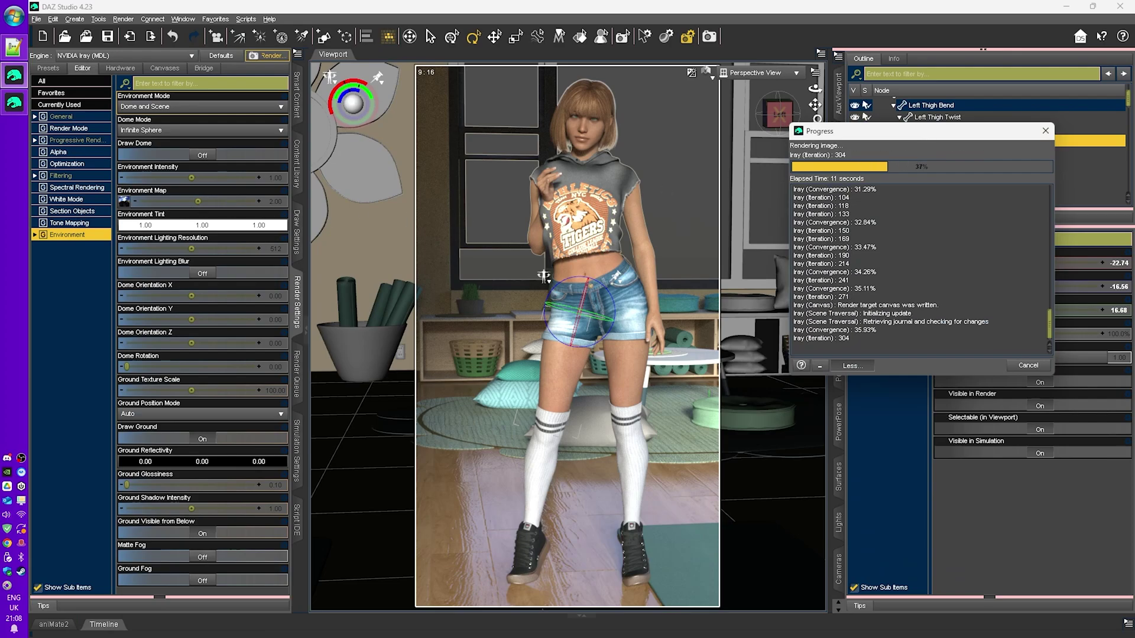
left_click(13, 103)
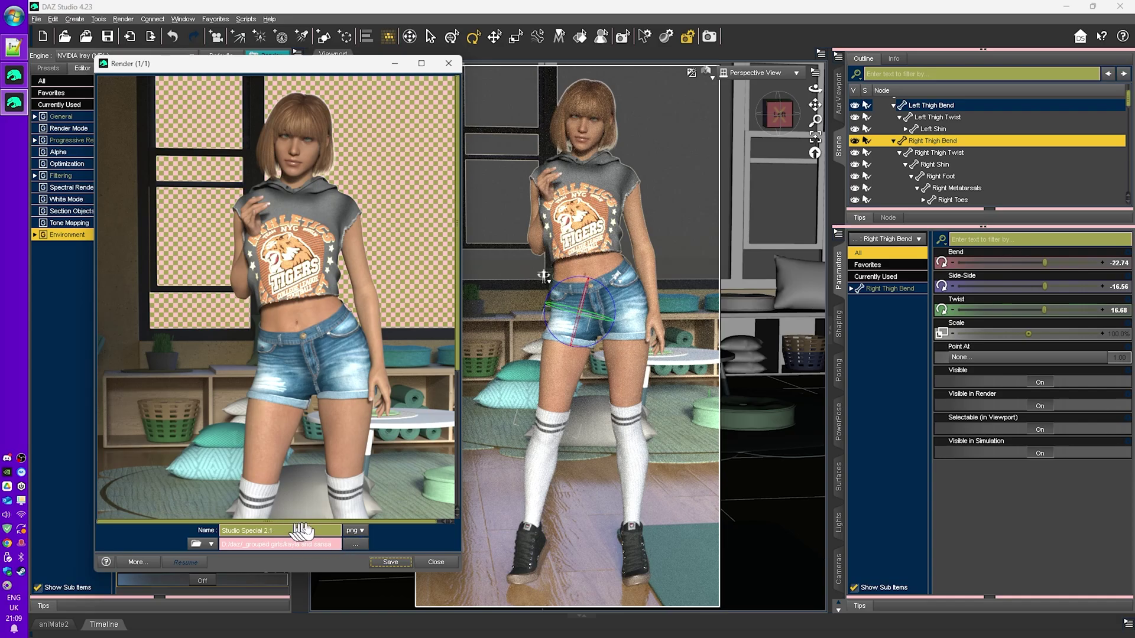
- Name the render 'Video 1 Demo Render' in the Video Course folder and save it
left_click(307, 530)
left_click(391, 563)
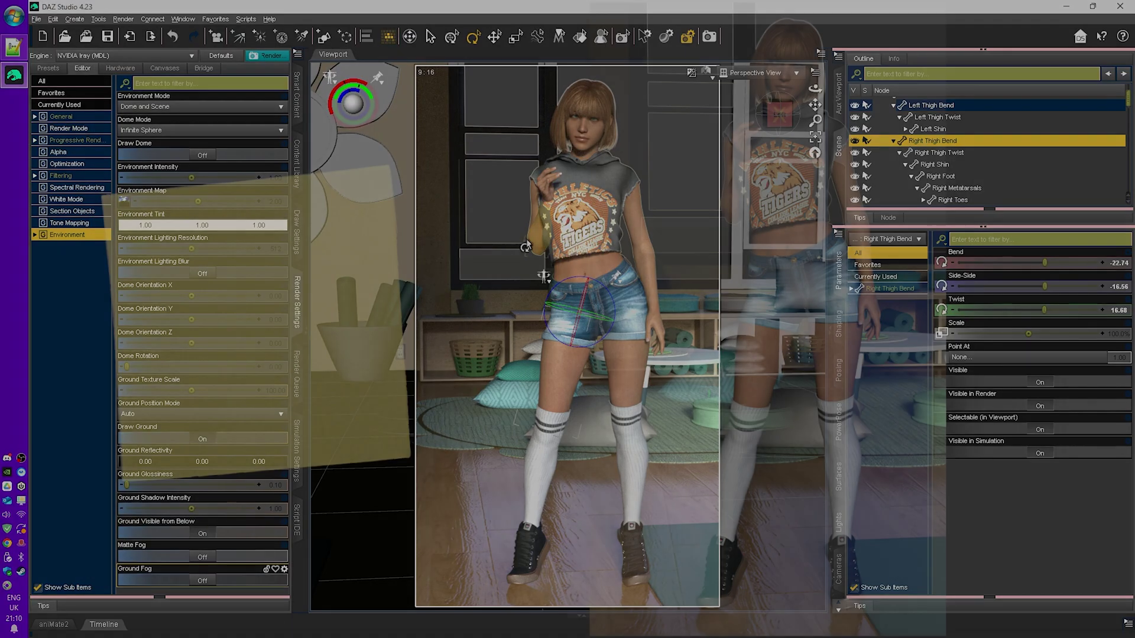